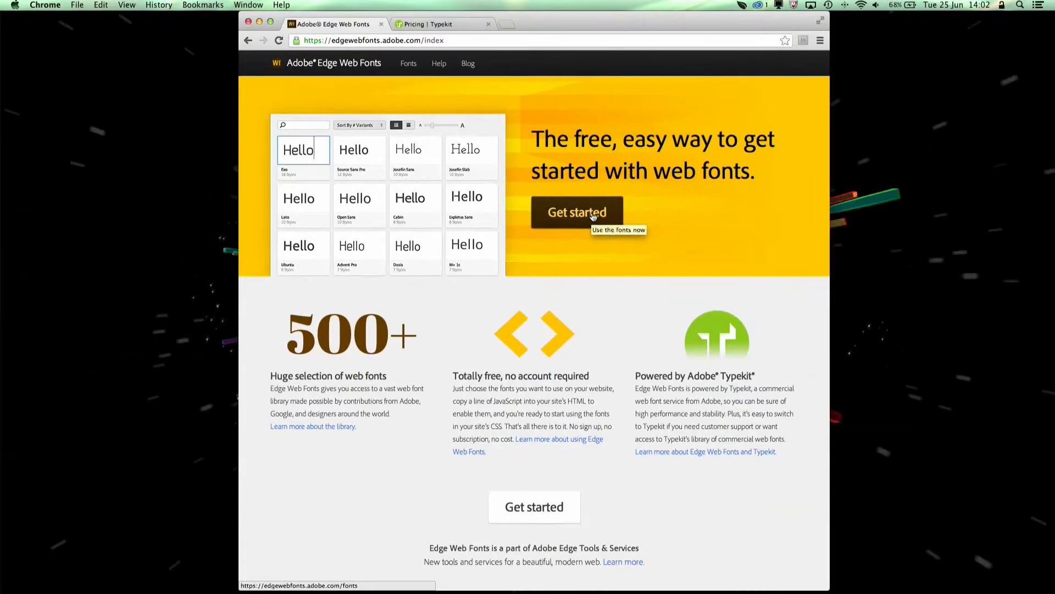
Open the Edge Web Fonts library and filter it to serif fonts, trying the headings recommendation before settling on paragraphs
left_click(592, 218)
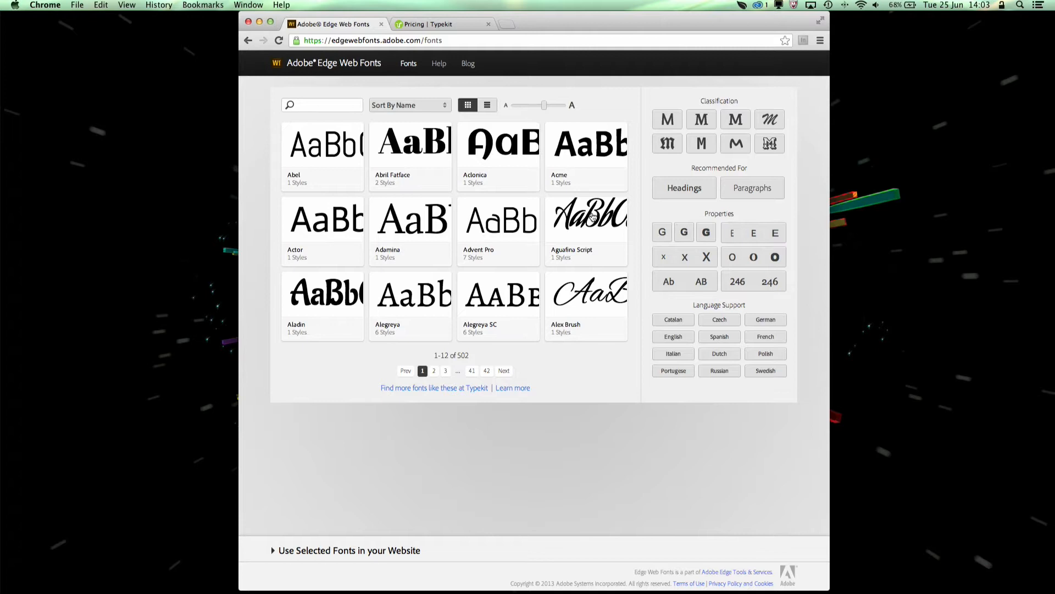
mouse_move(594, 285)
left_click(699, 120)
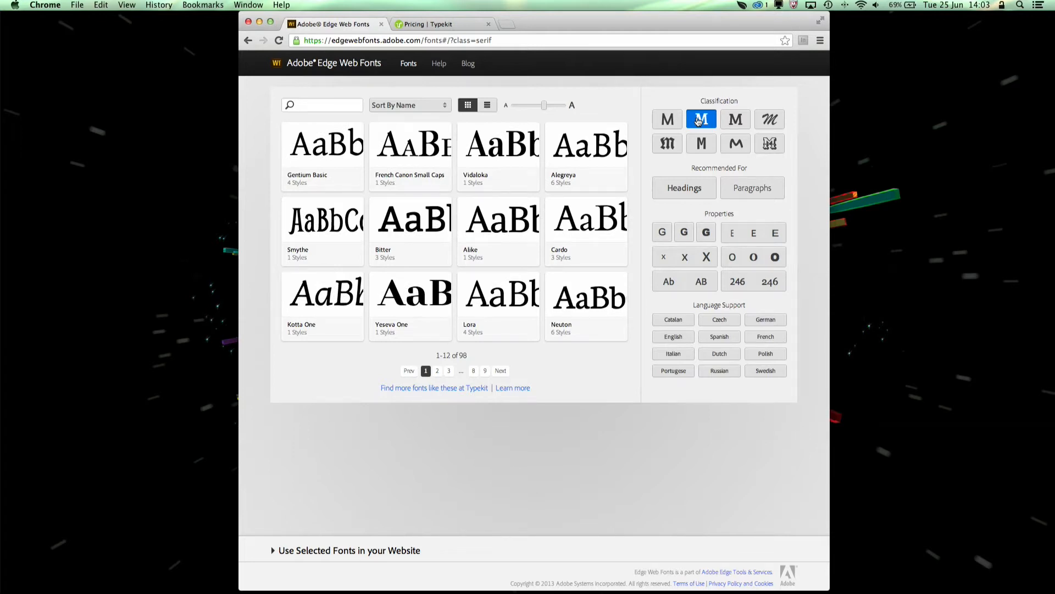
left_click(691, 188)
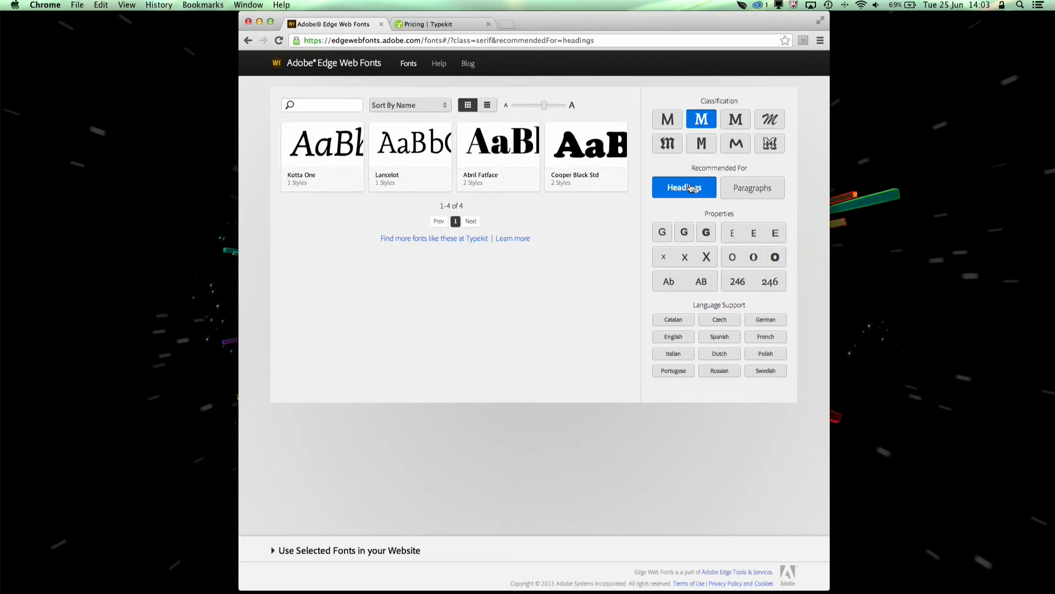
left_click(750, 193)
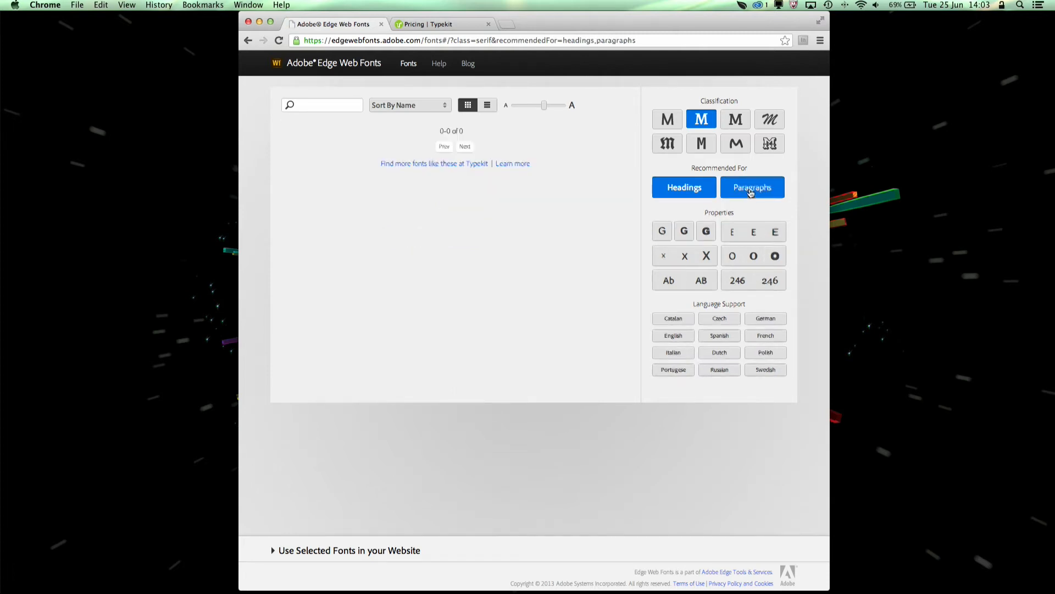
left_click(695, 189)
mouse_move(660, 196)
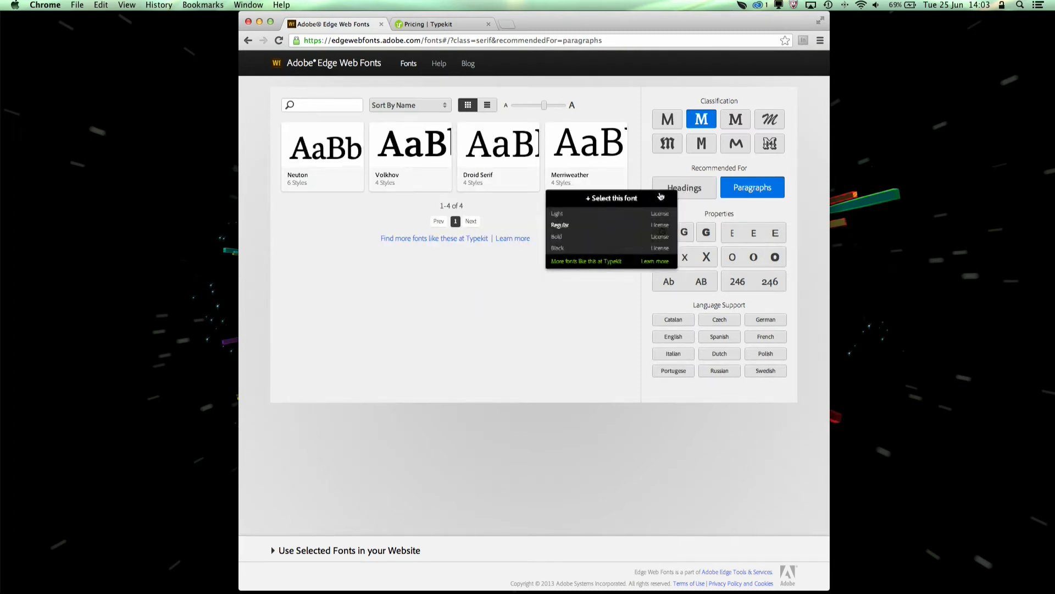
Switch the classification to sans-serif and compare paragraph fonts with low, medium and high contrast
left_click(668, 120)
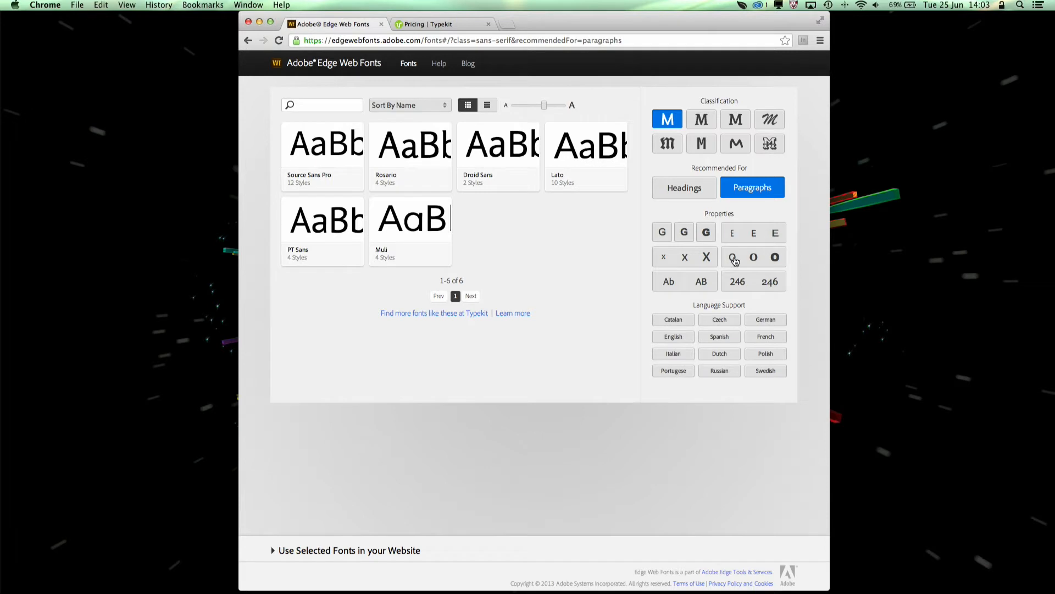
left_click(733, 257)
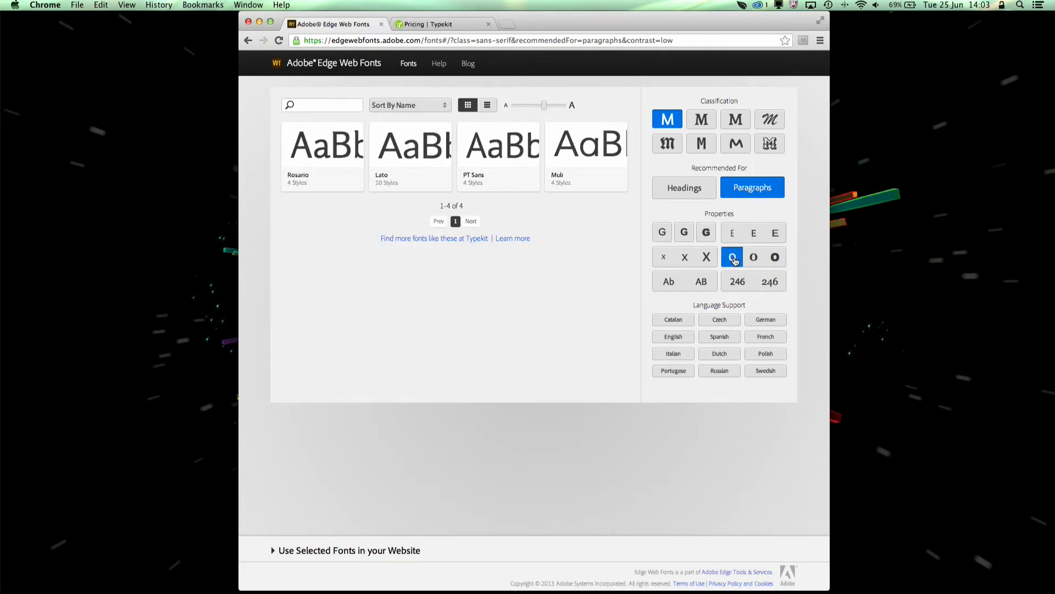
left_click(754, 257)
left_click(775, 258)
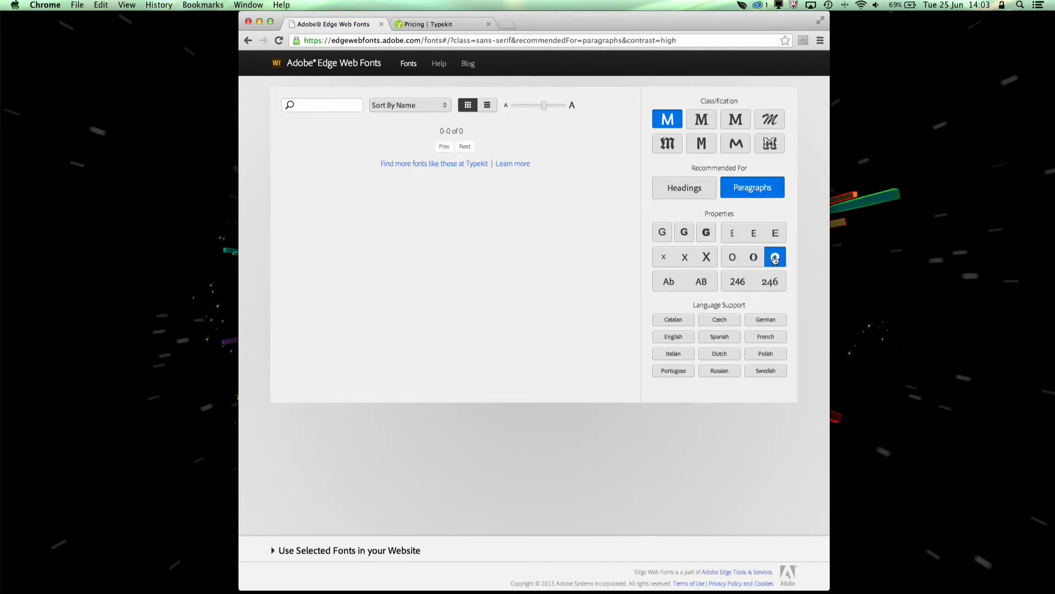
Compare condensed and extended sans-serif fonts with the contrast and paragraph filters removed, and clear the width filter
left_click(731, 236)
left_click(775, 263)
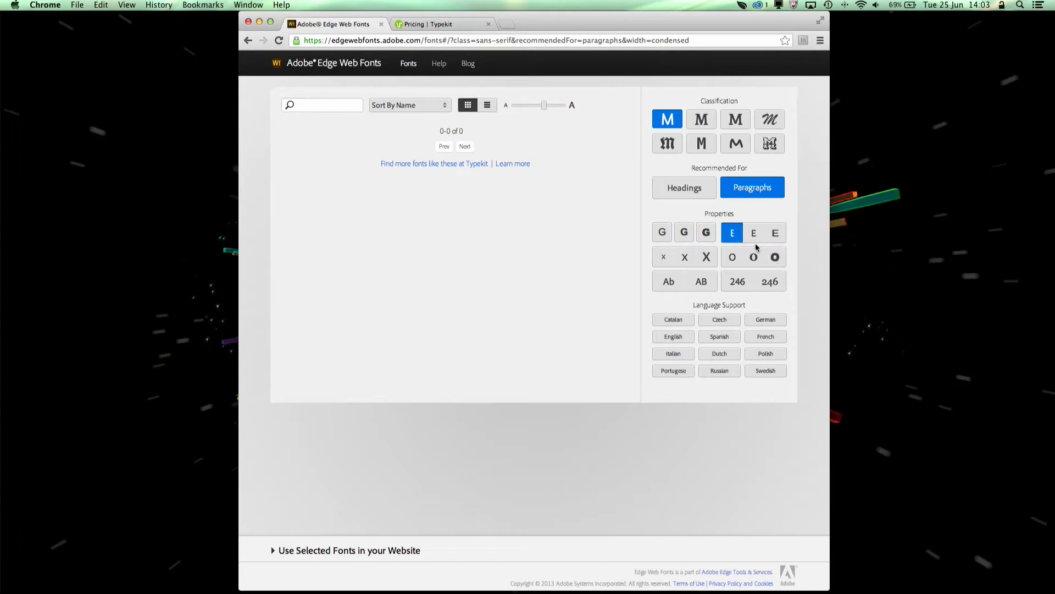
left_click(740, 192)
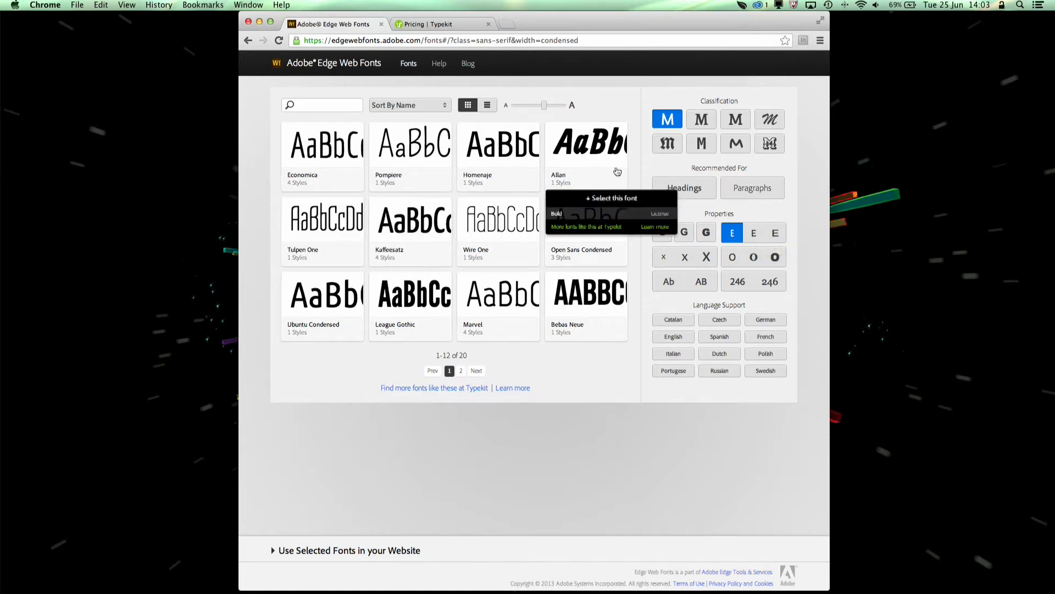
left_click(771, 234)
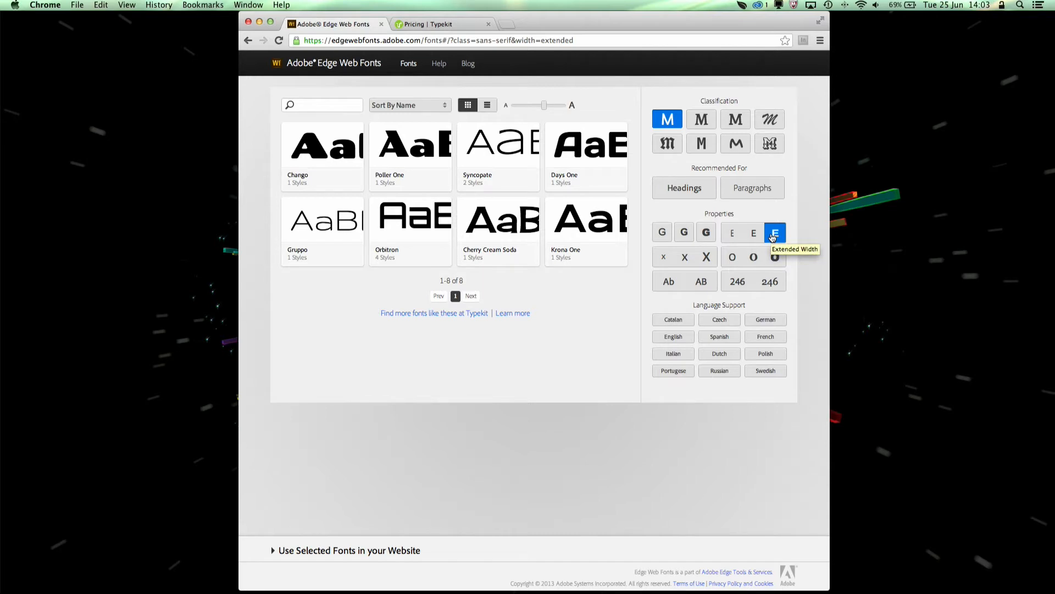
left_click(774, 236)
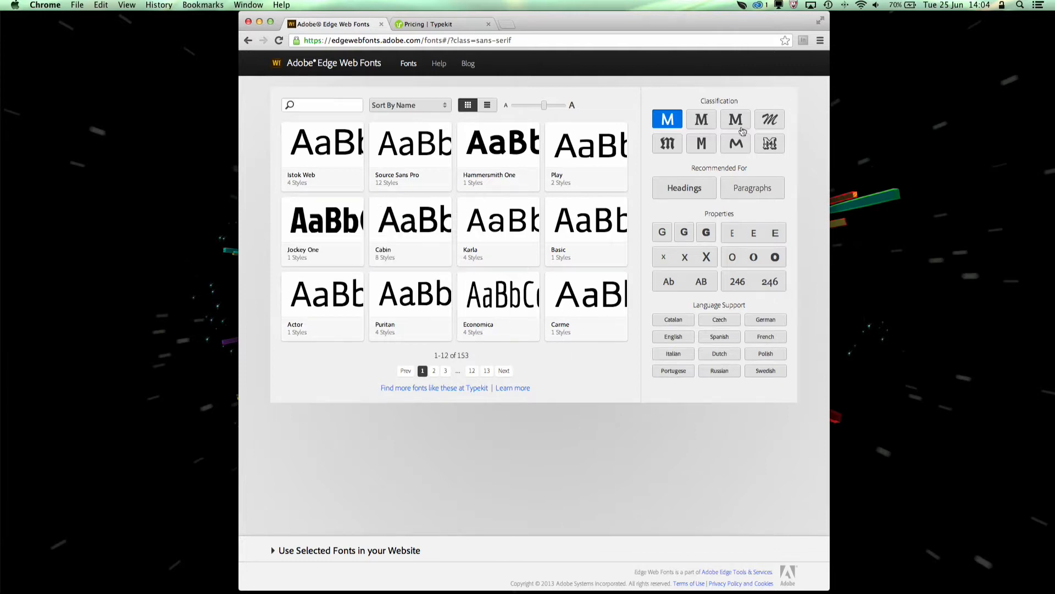
Browse the handmade font classification and compare it with the sans-serif fonts
left_click(746, 145)
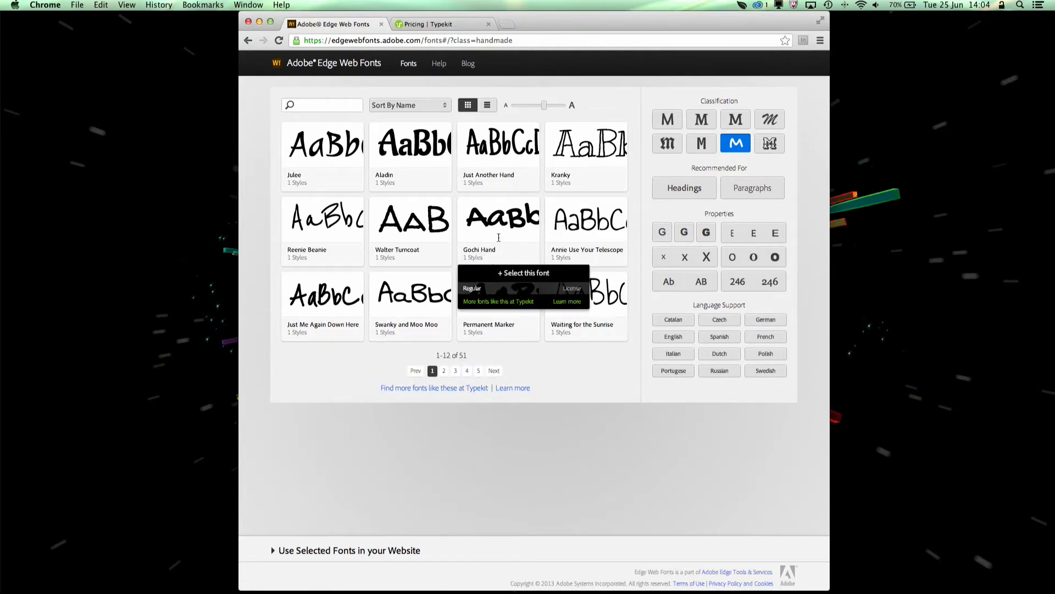
left_click(662, 125)
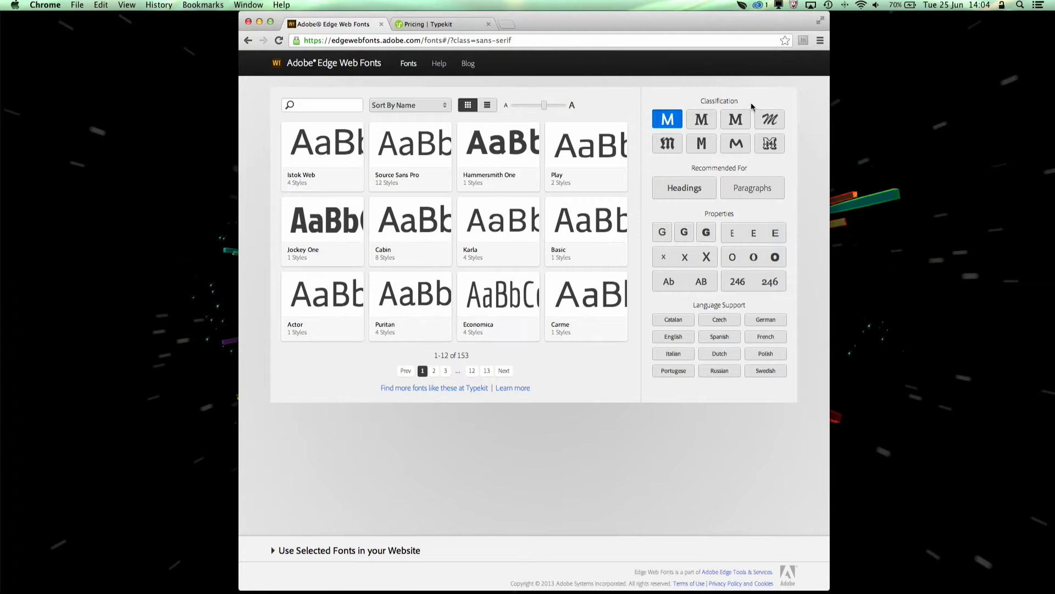
left_click(736, 144)
mouse_move(509, 201)
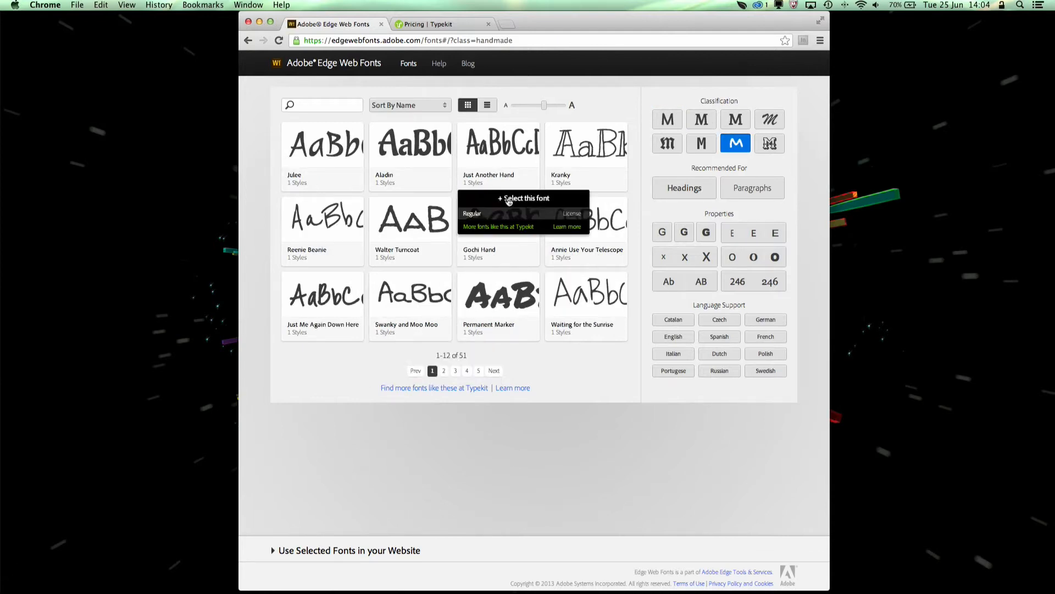
mouse_move(409, 287)
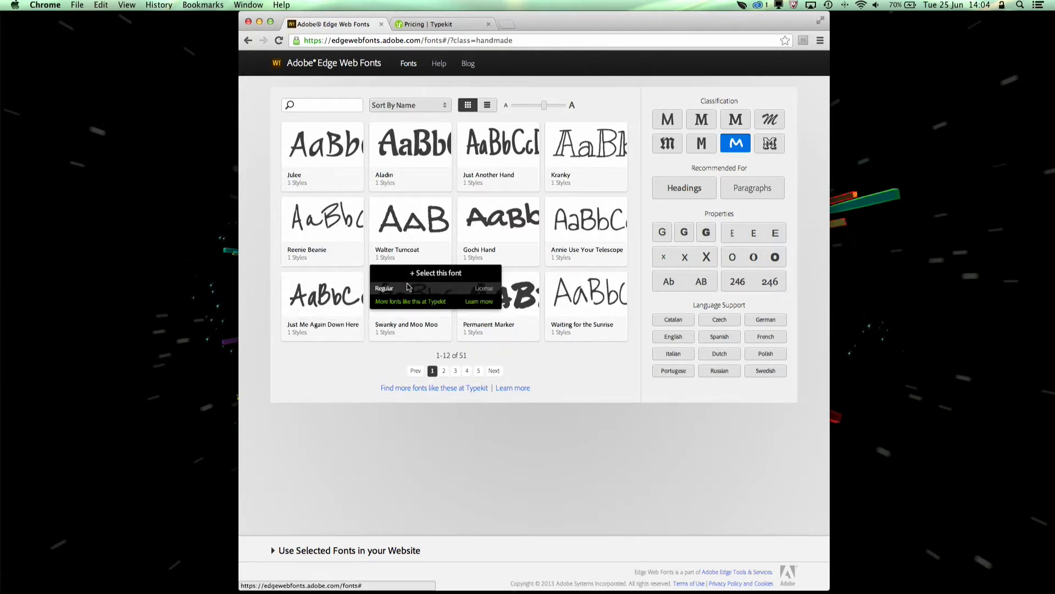
Filter the library to sans-serif fonts and select the Cabin font for use in the website
left_click(672, 125)
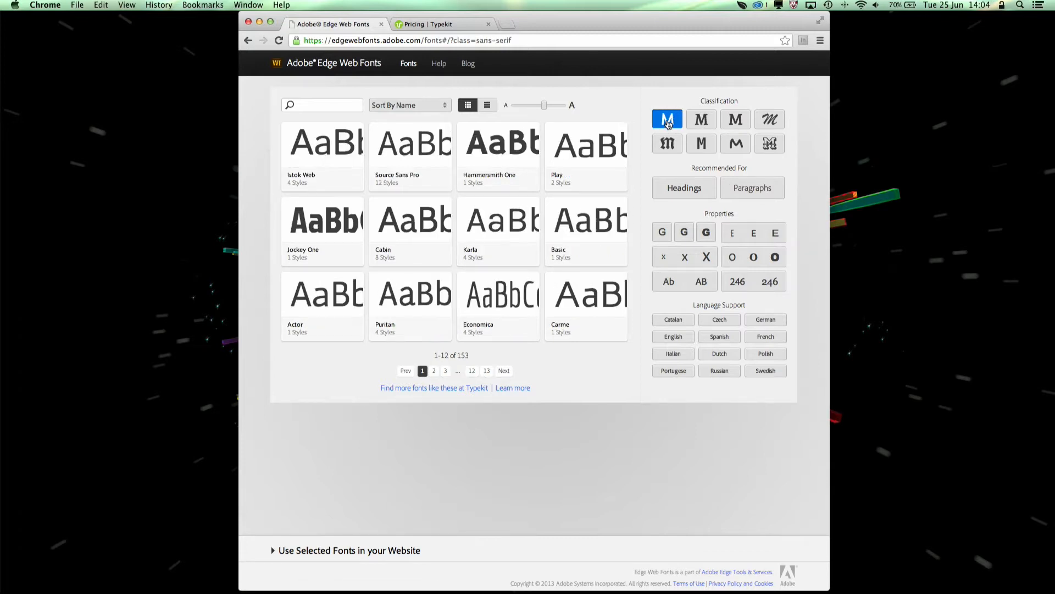
left_click(387, 254)
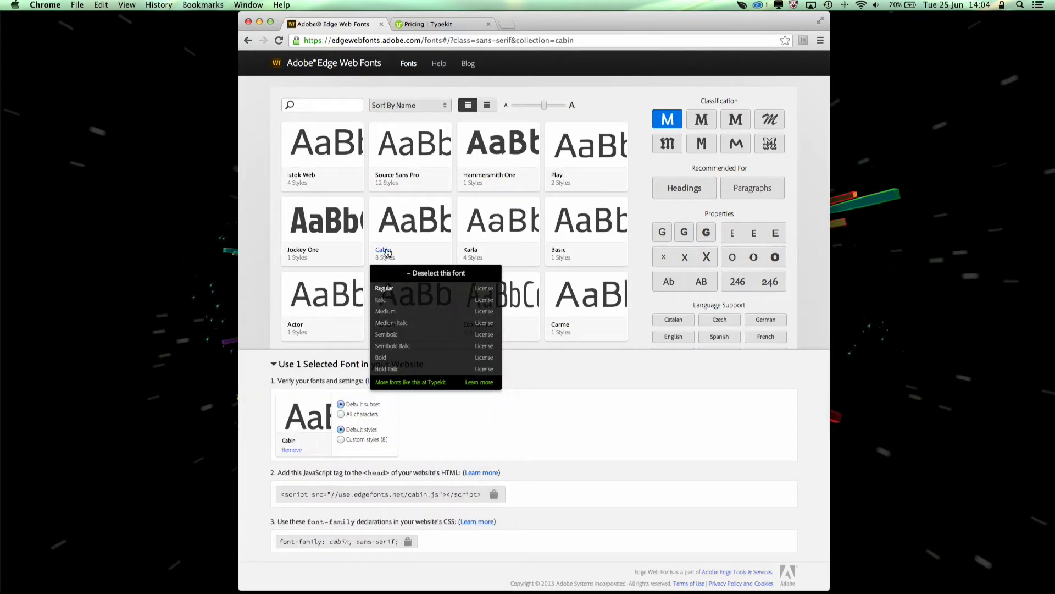
scroll(499, 393, "down", 3)
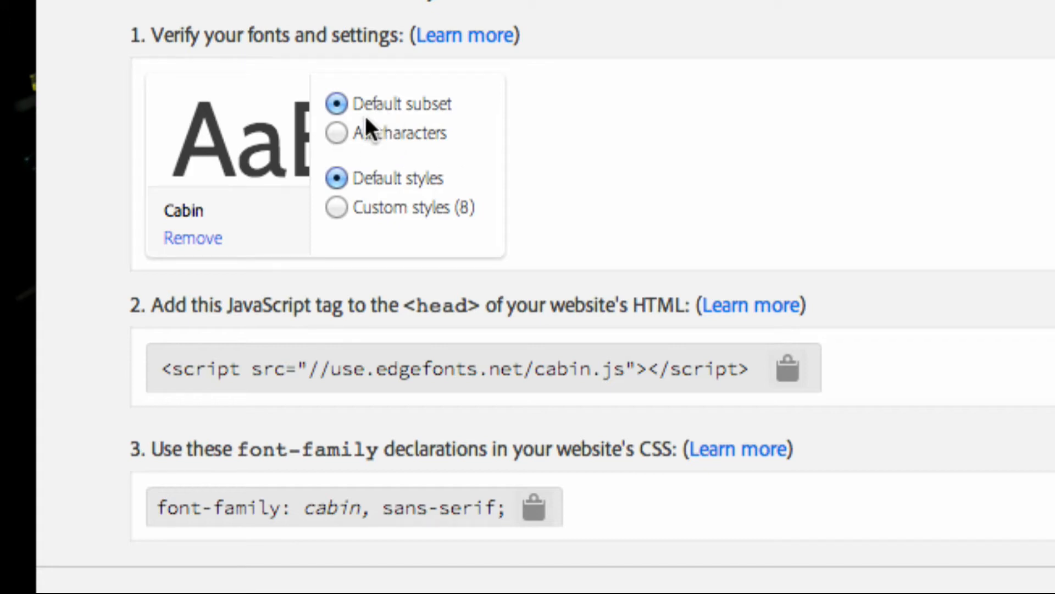
Switch Cabin to custom styles, review its list of styles and return to the default styles
left_click(337, 209)
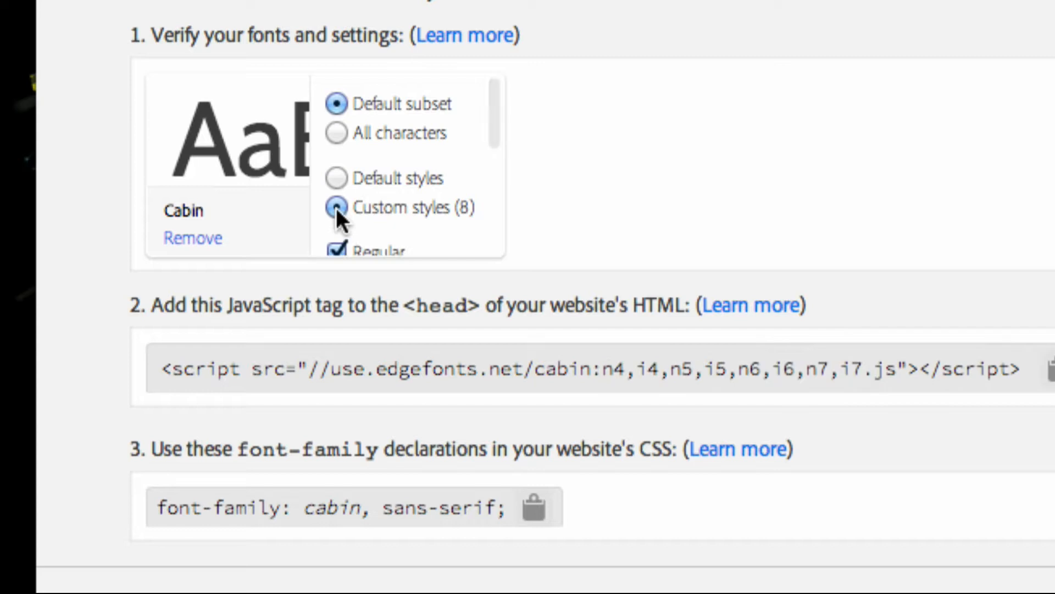
scroll(418, 175, "down", 2)
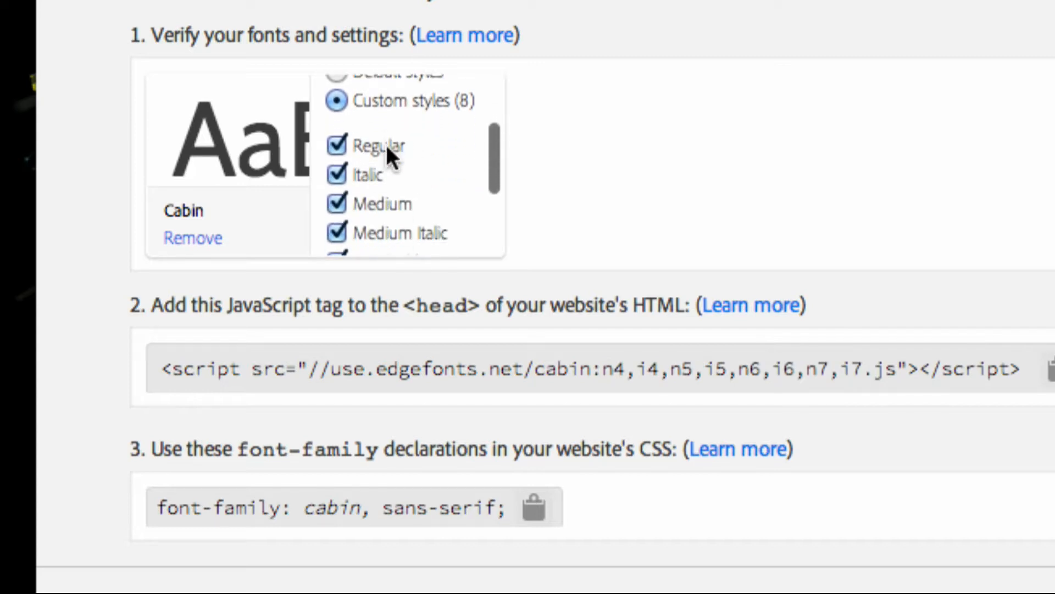
scroll(377, 202, "down", 4)
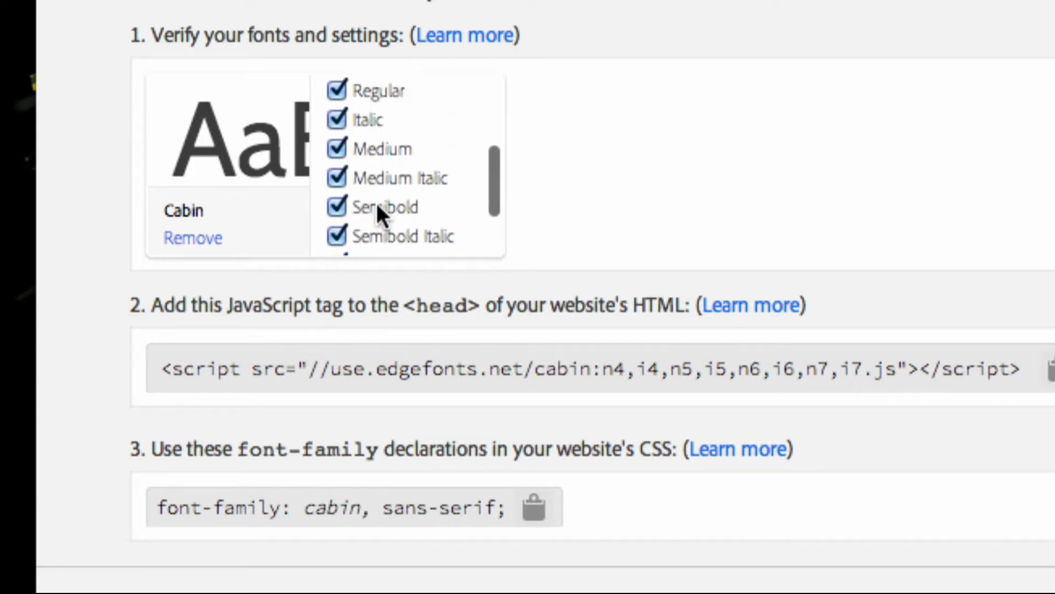
scroll(377, 201, "up", 3)
scroll(377, 201, "down", 2)
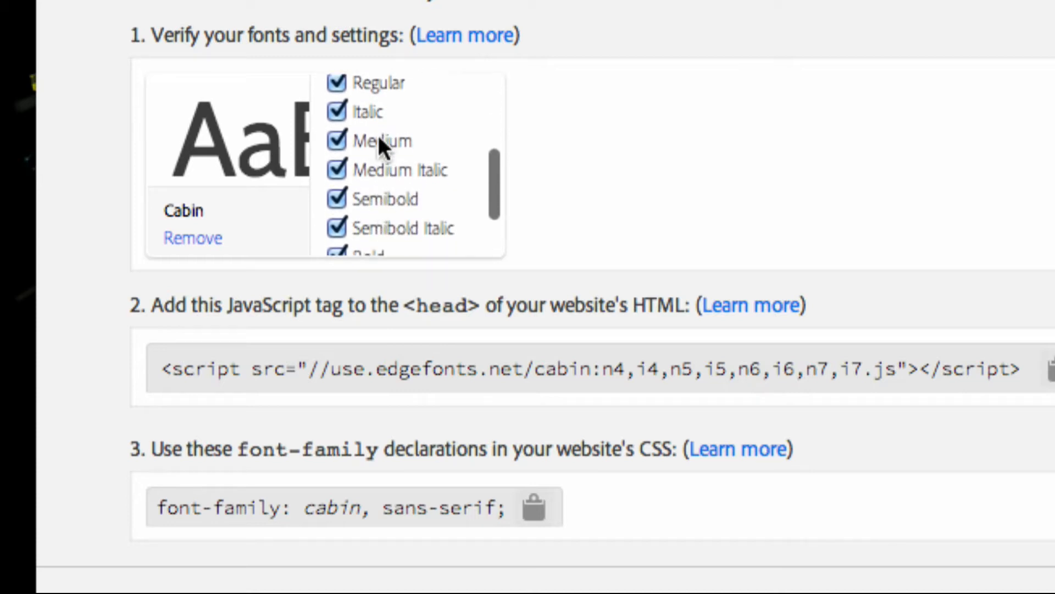
scroll(373, 173, "up", 4)
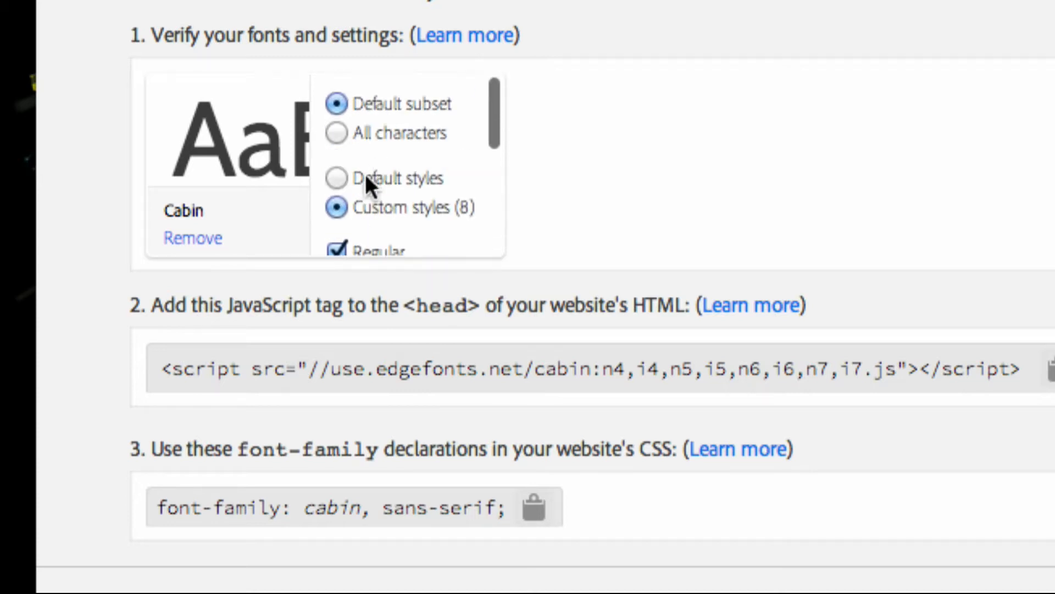
left_click(337, 177)
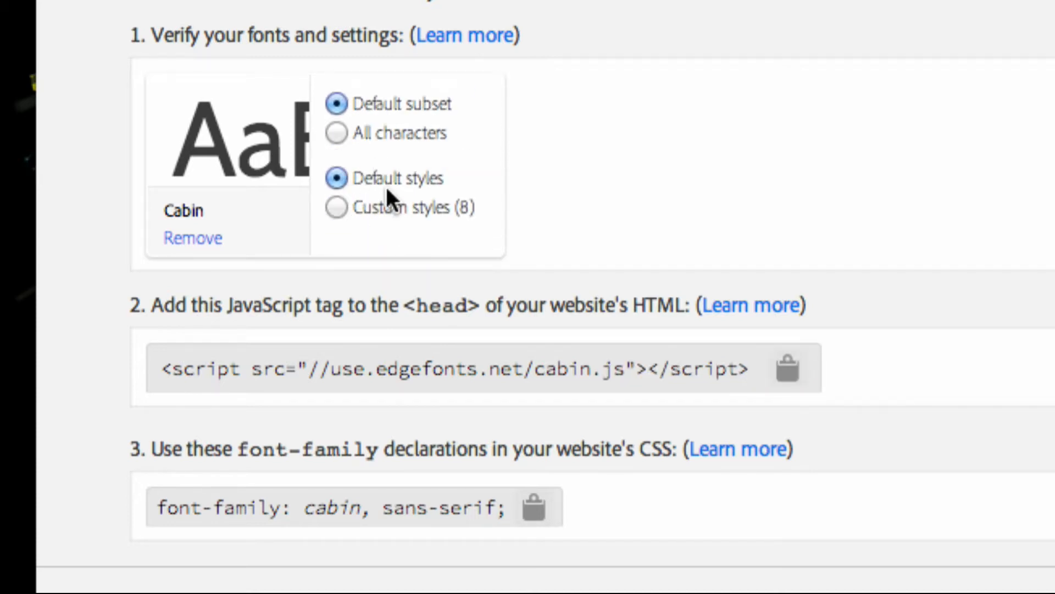
Try Cabin's custom styles by toggling the Regular style to compare the script tag, and restore the default styles
left_click(342, 206)
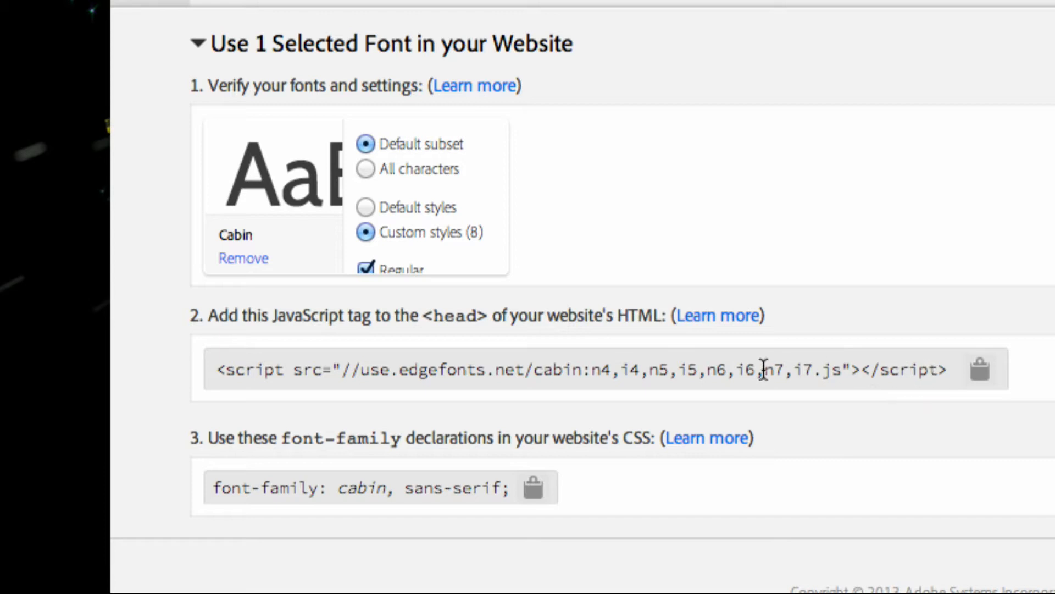
left_click(364, 269)
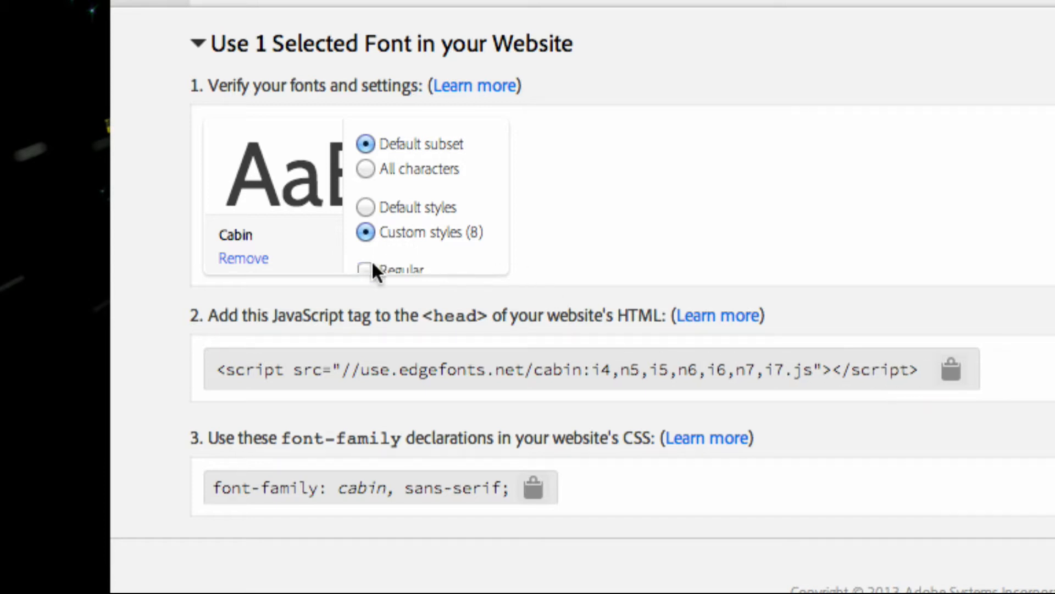
left_click(373, 266)
left_click(373, 266)
left_click(372, 266)
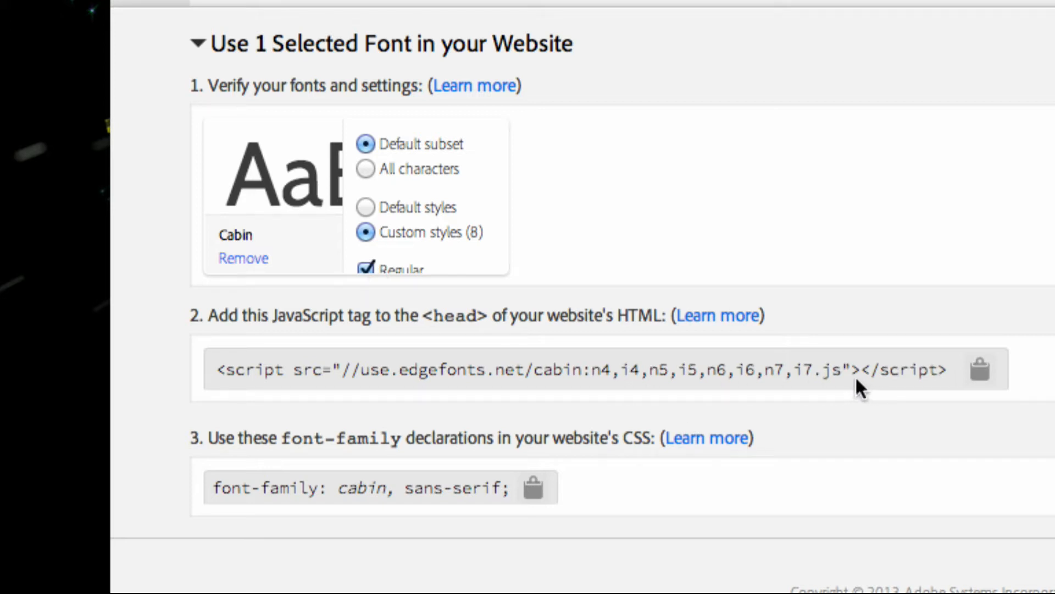
left_click(365, 210)
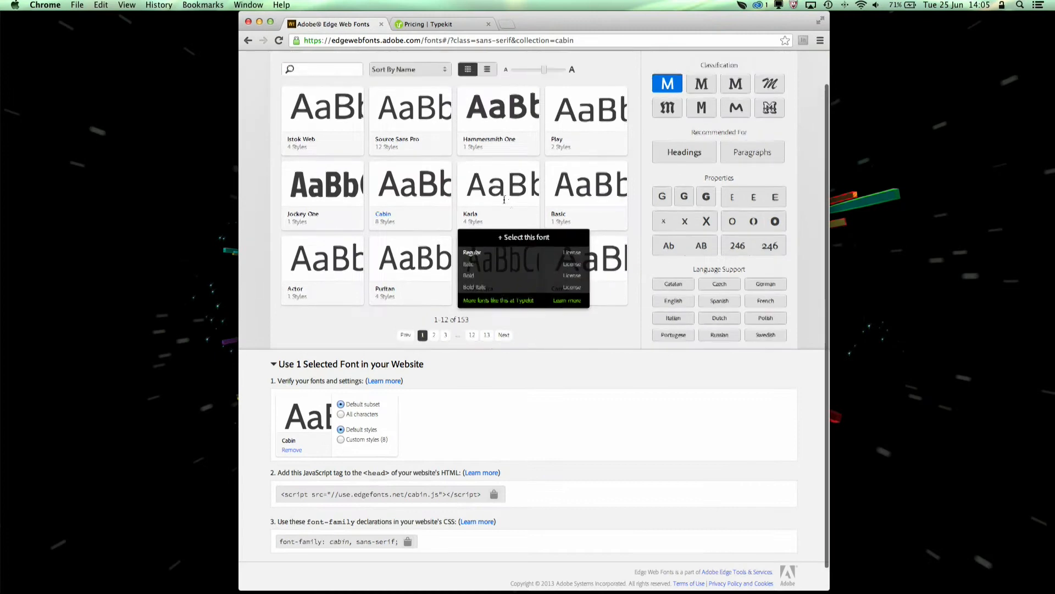
Collapse the selected font's website usage details and switch to Adobe Edge Animate
scroll(504, 199, "up", 2)
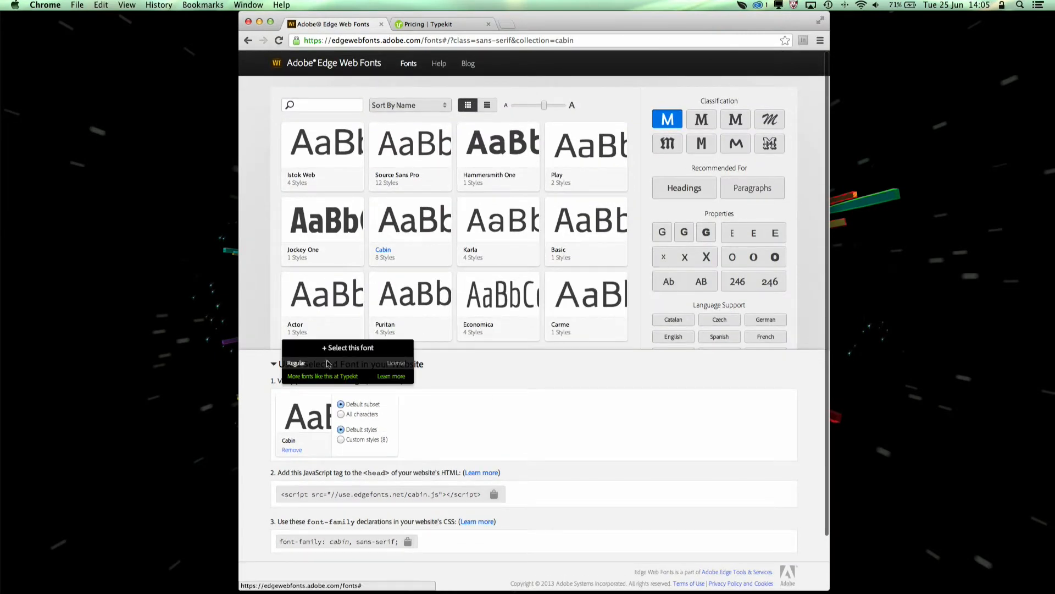
left_click(274, 364)
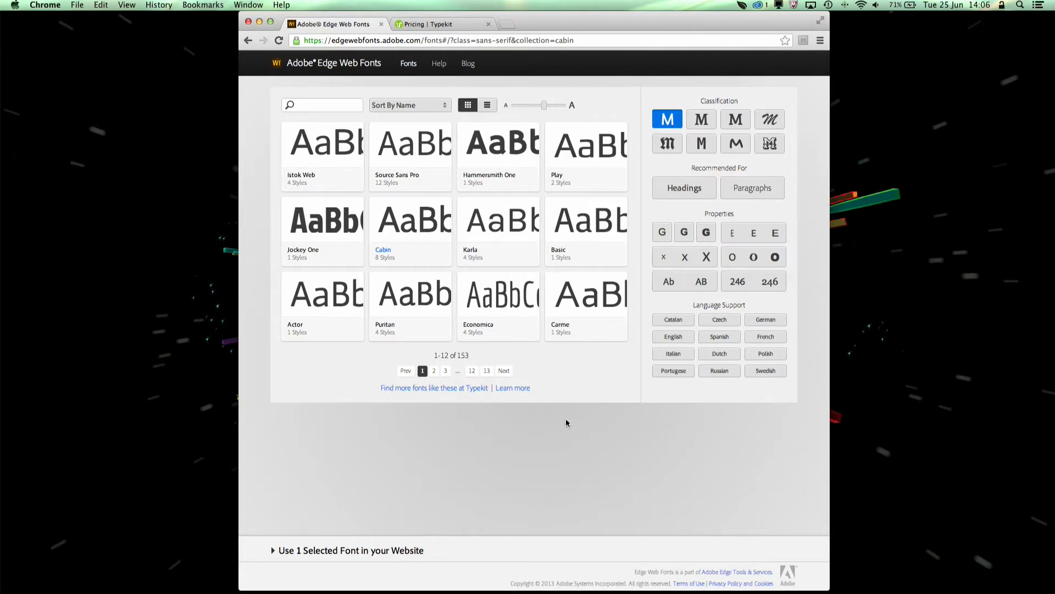
mouse_move(556, 590)
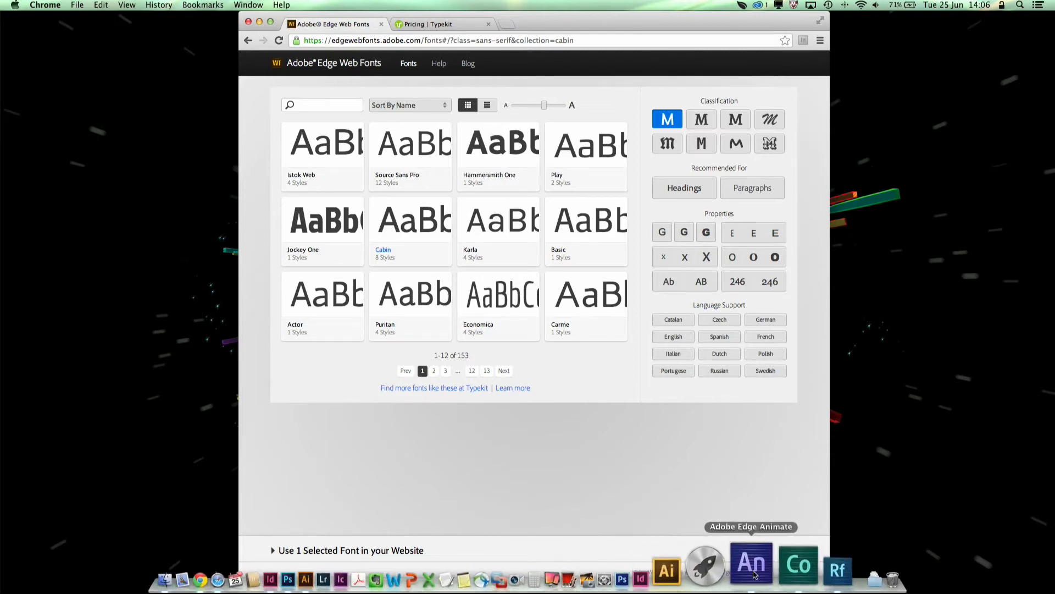
left_click(751, 566)
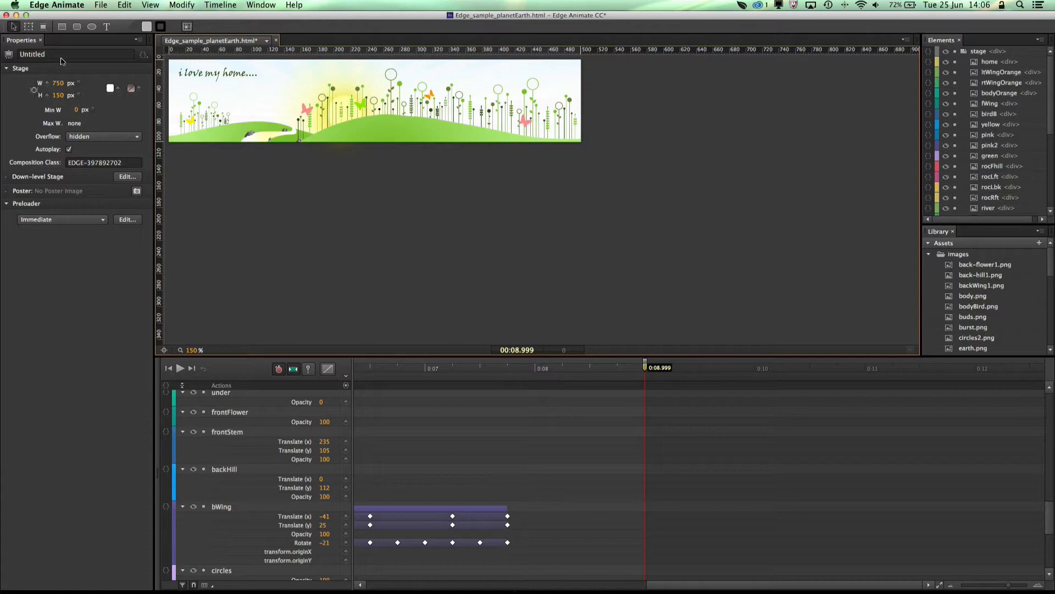
Add a 145 × 39 px text box reading "Planet Earth" below the "i love my home...." line and move it to about X 93, Y 42 px
left_click(105, 29)
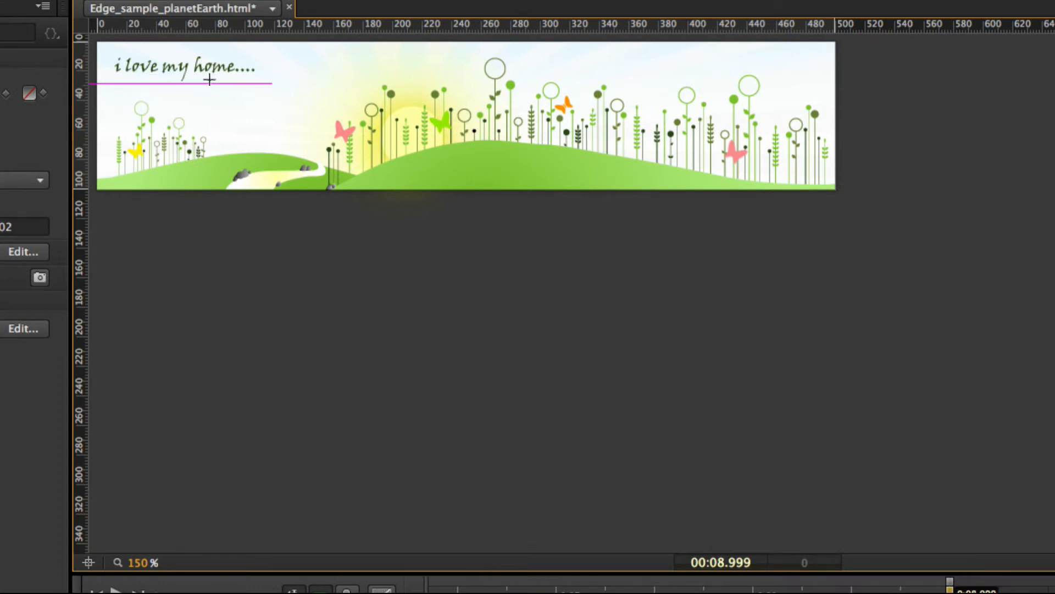
left_click_drag(200, 77, 318, 112)
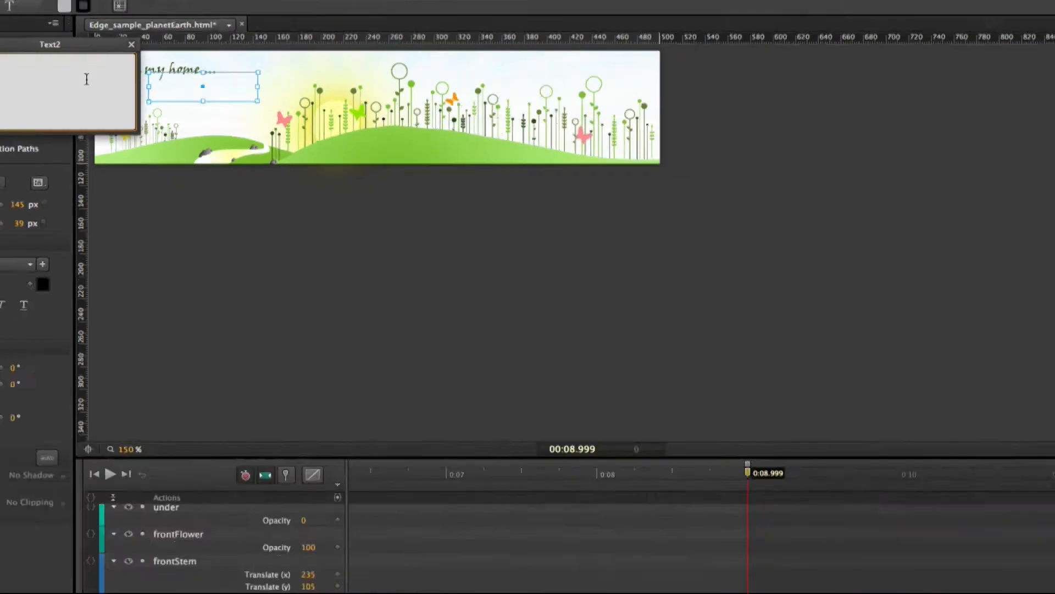
type("Planet")
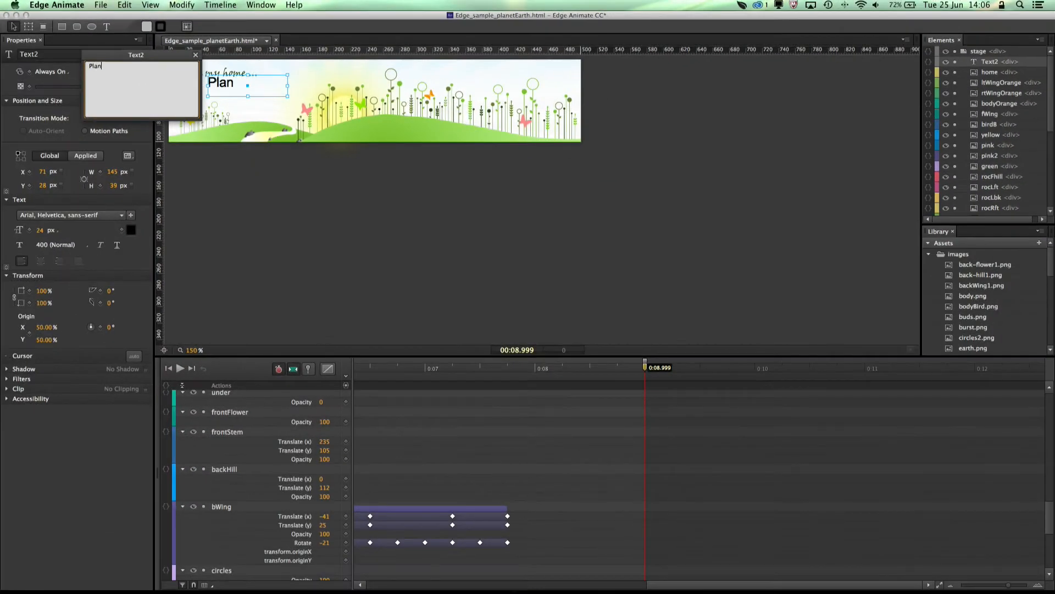
type(" Earth")
left_click(272, 97)
left_click_drag(281, 91, 292, 98)
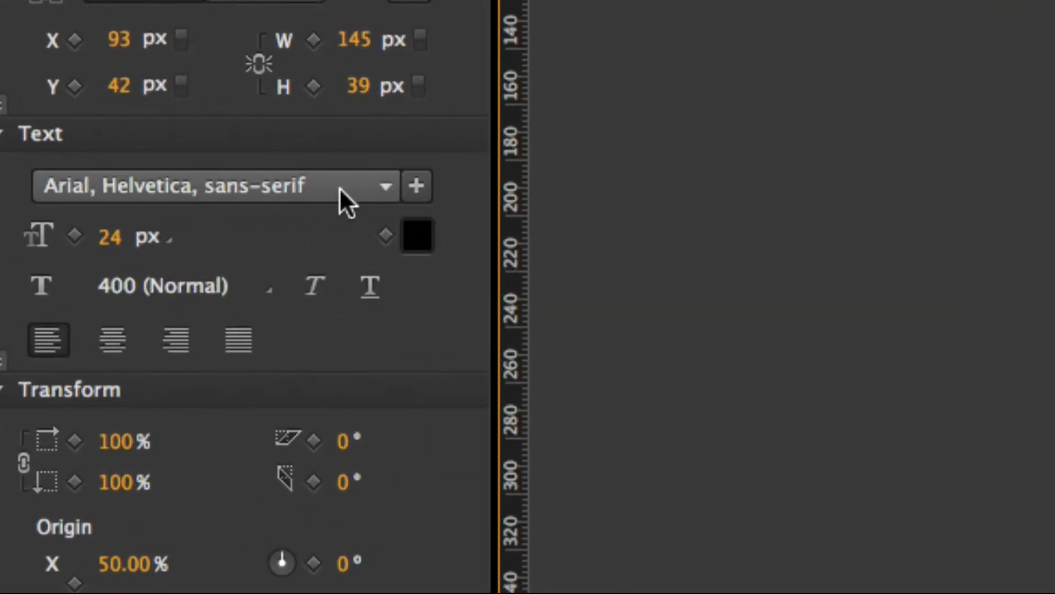
Review the standard fonts offered for the Planet Earth text, then browse the Edge Web Fonts library and filter it to script fonts
left_click(154, 215)
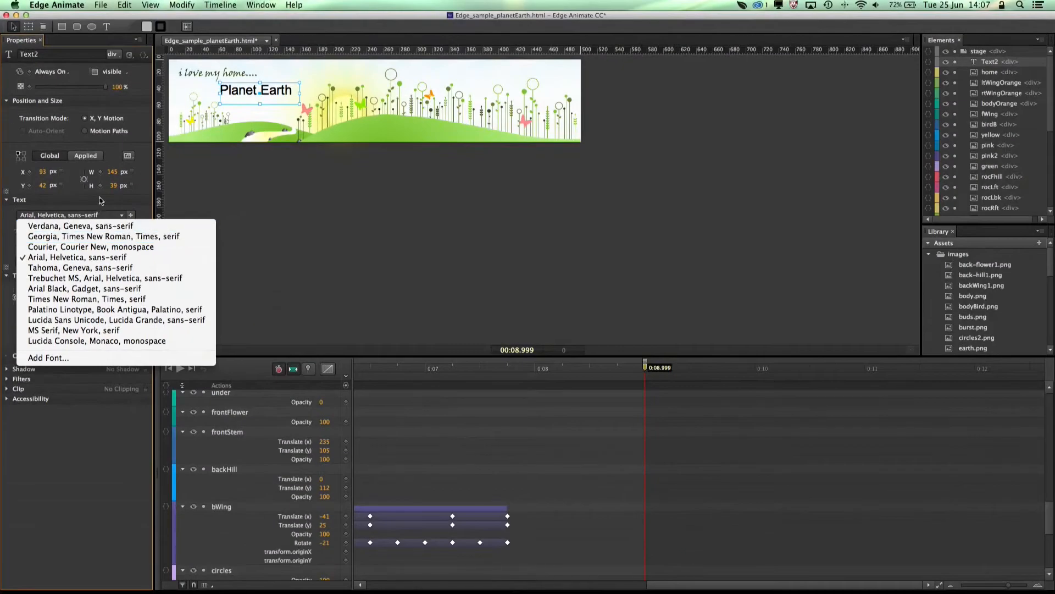
left_click(238, 182)
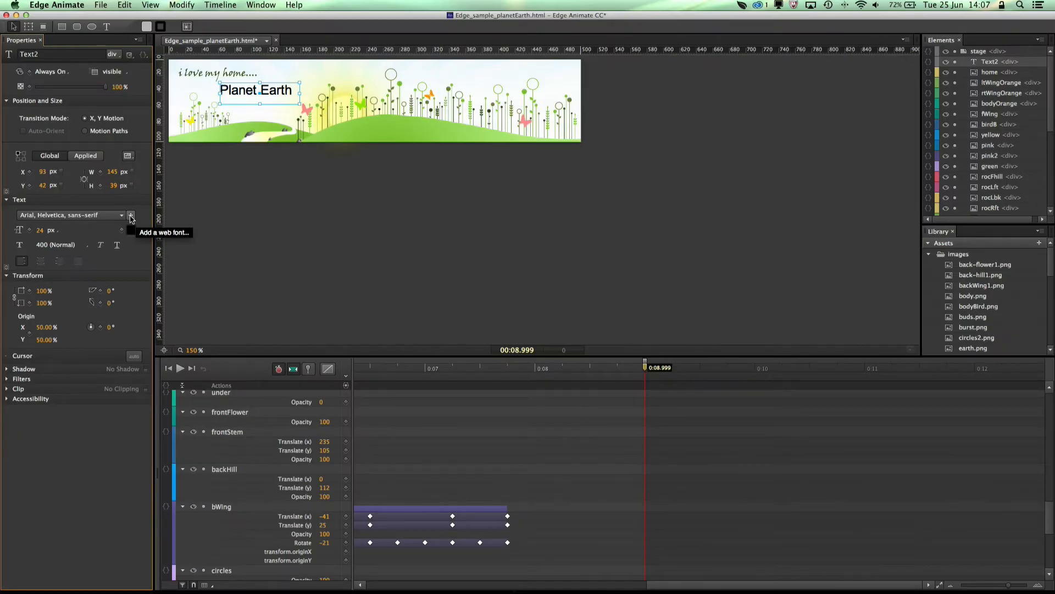
left_click(131, 215)
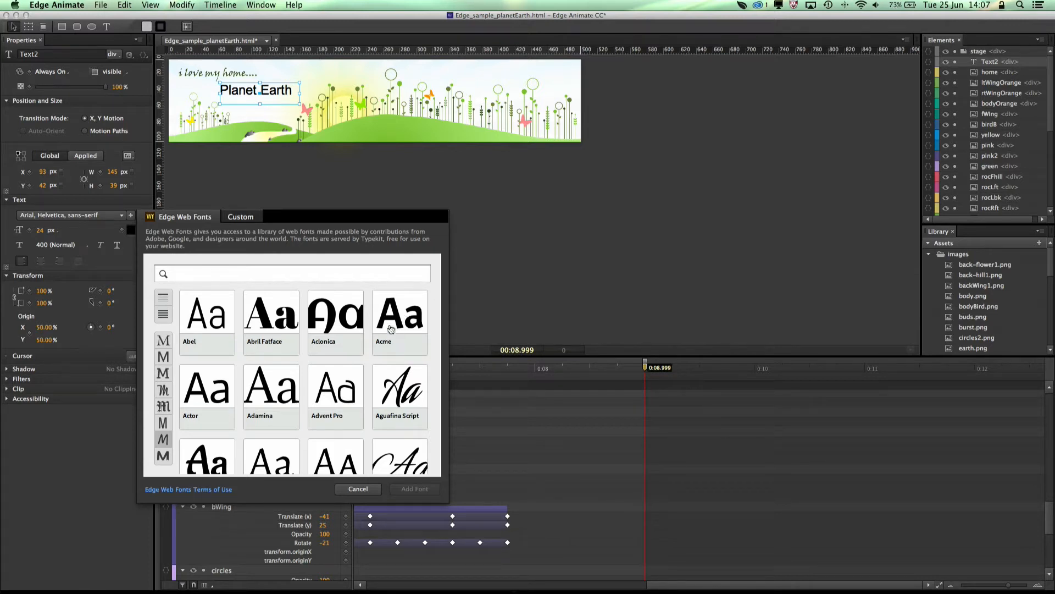
scroll(308, 337, "down", 3)
scroll(249, 366, "up", 3)
scroll(291, 385, "down", 2)
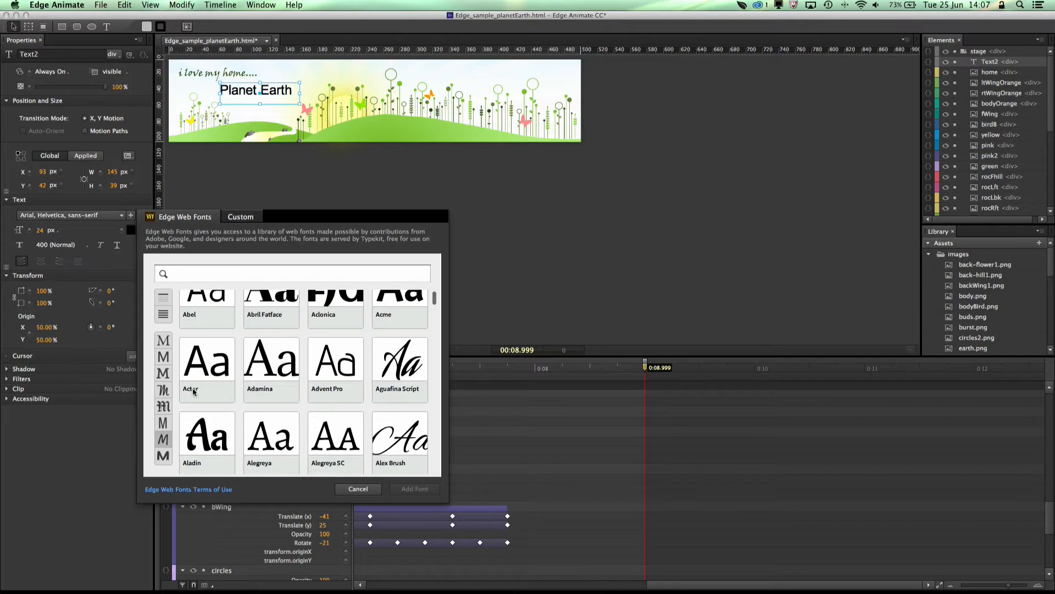
left_click(163, 391)
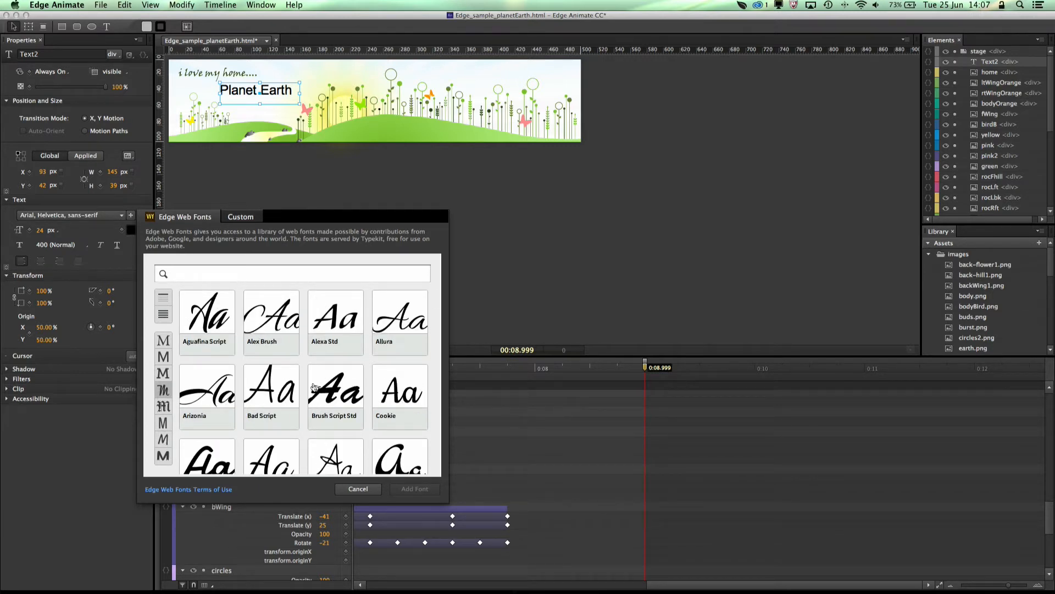
scroll(314, 386, "down", 1)
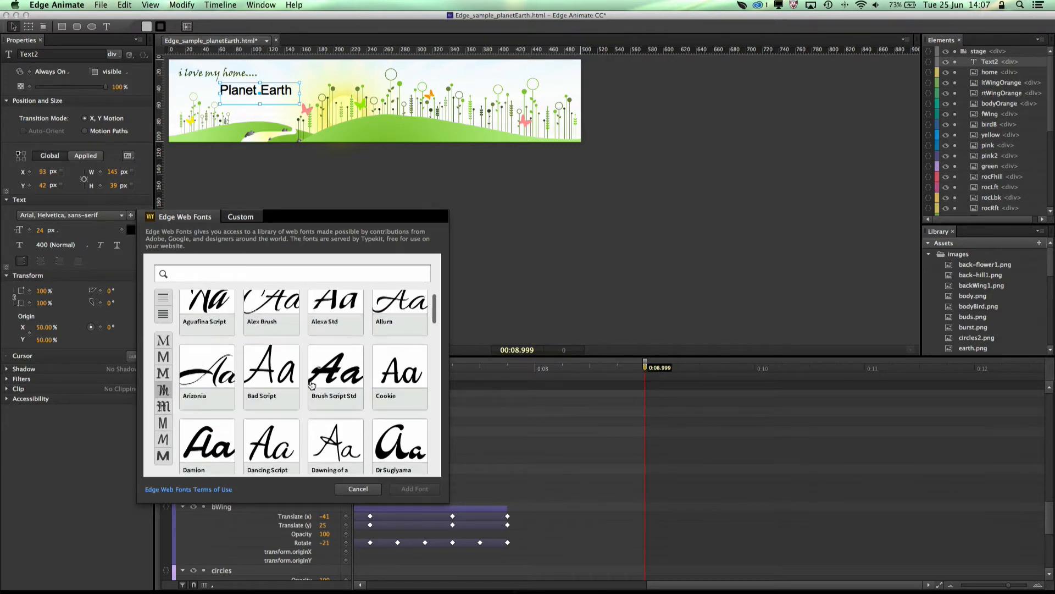
Try the Cookie, Brush Script Std, Damion and Allura web fonts on the Planet Earth text and leave the font library without adding one
left_click(401, 386)
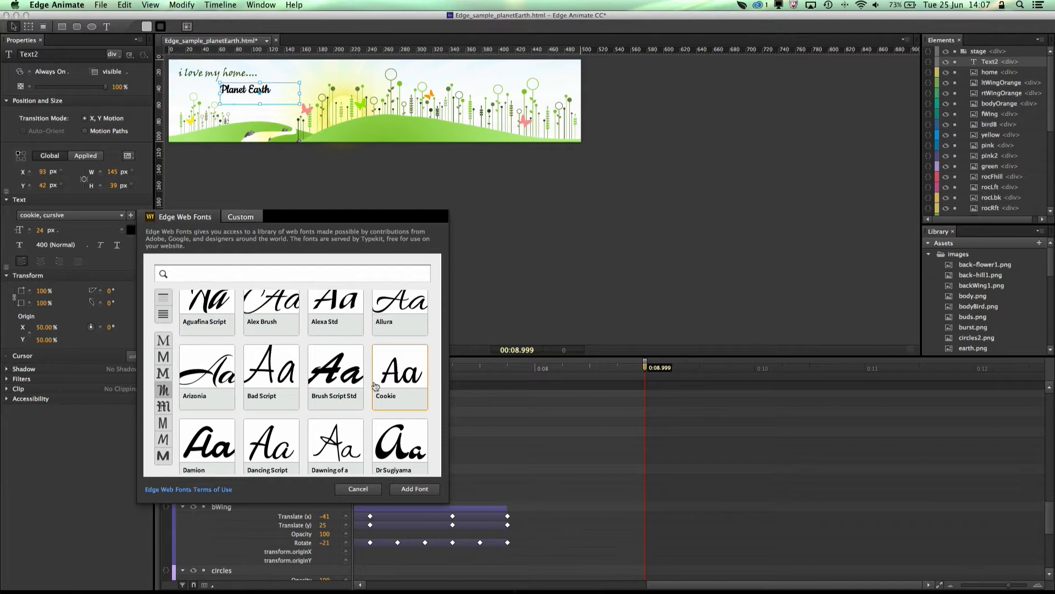
left_click(337, 378)
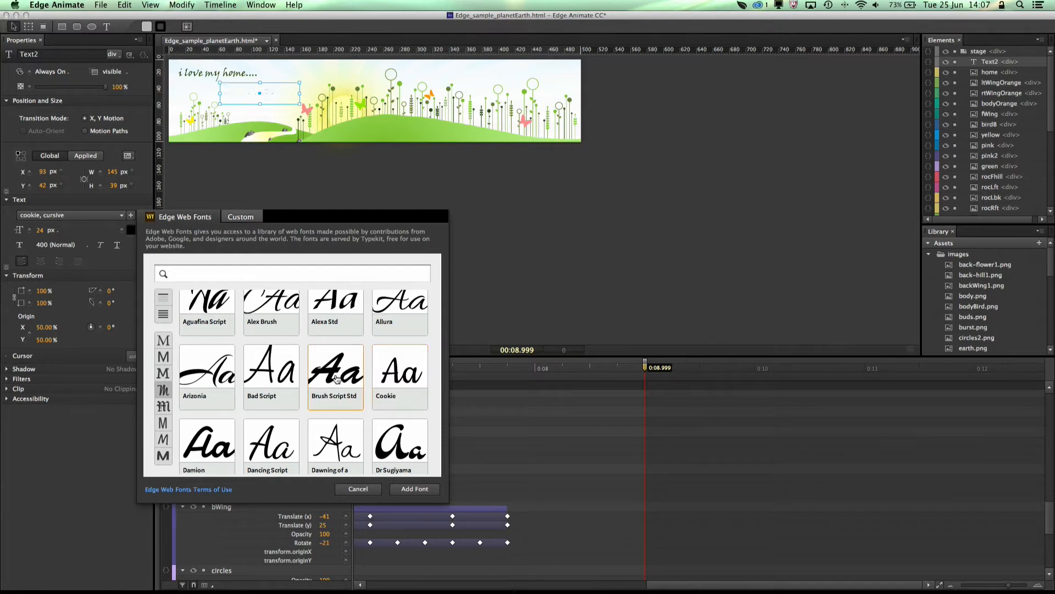
left_click(212, 438)
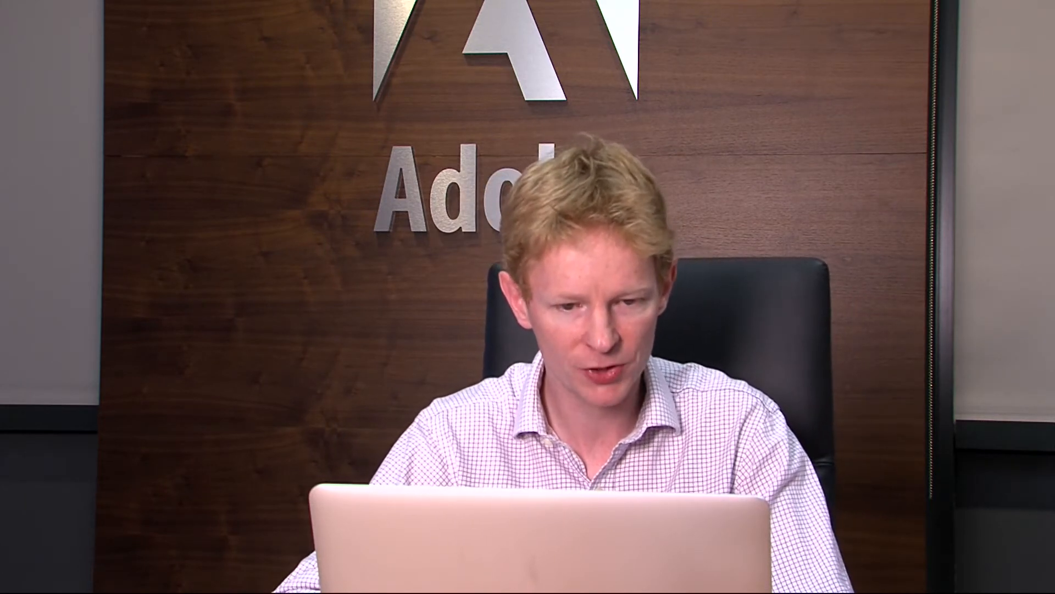
left_click(397, 300)
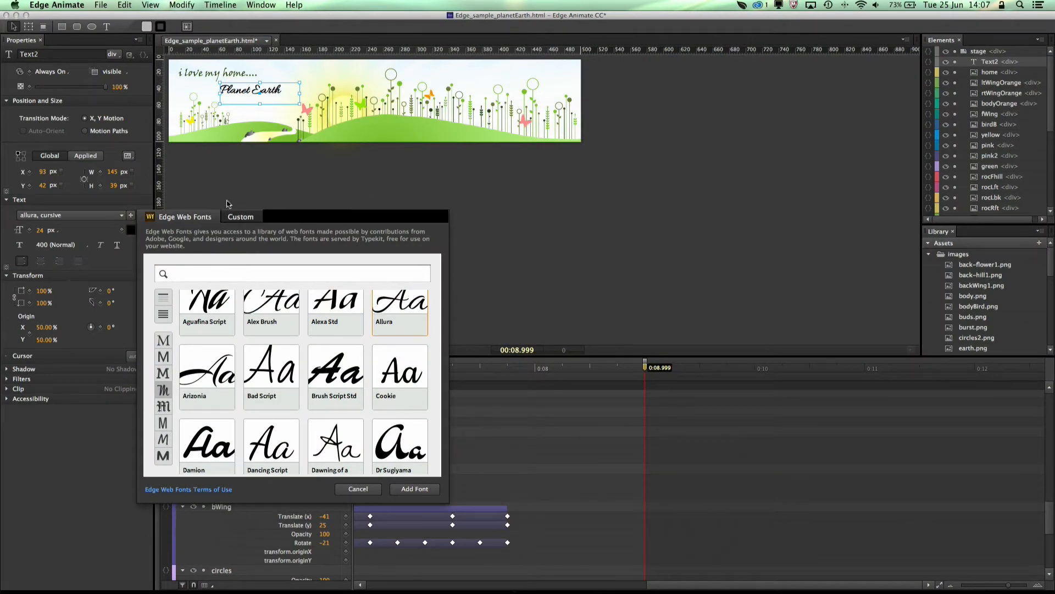
key("Escape")
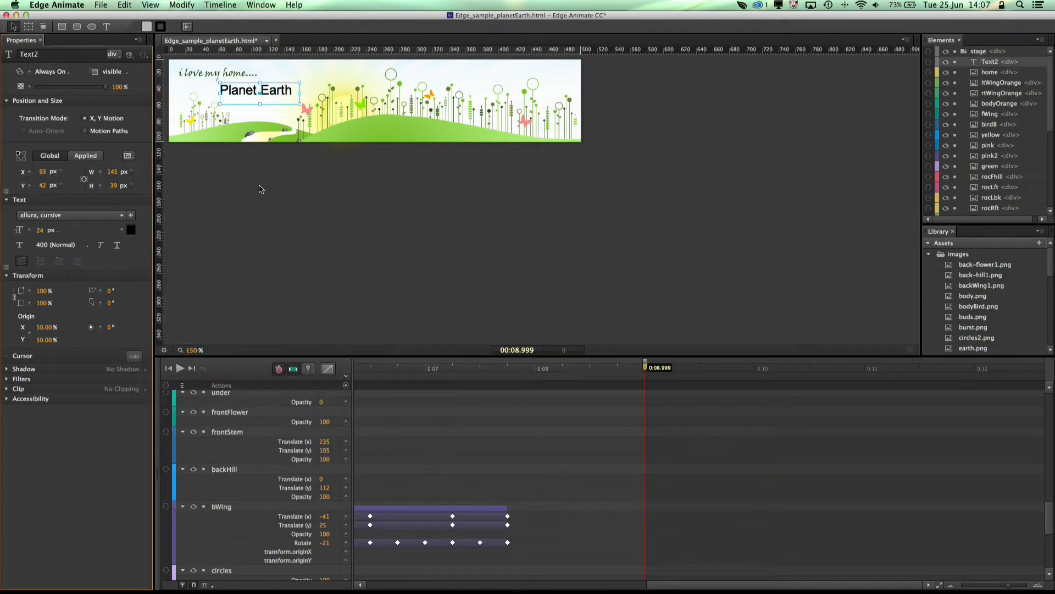
Switch to Adobe Edge Code and add an empty .myNewStyle rule between the html and body rules in main.css
mouse_move(798, 589)
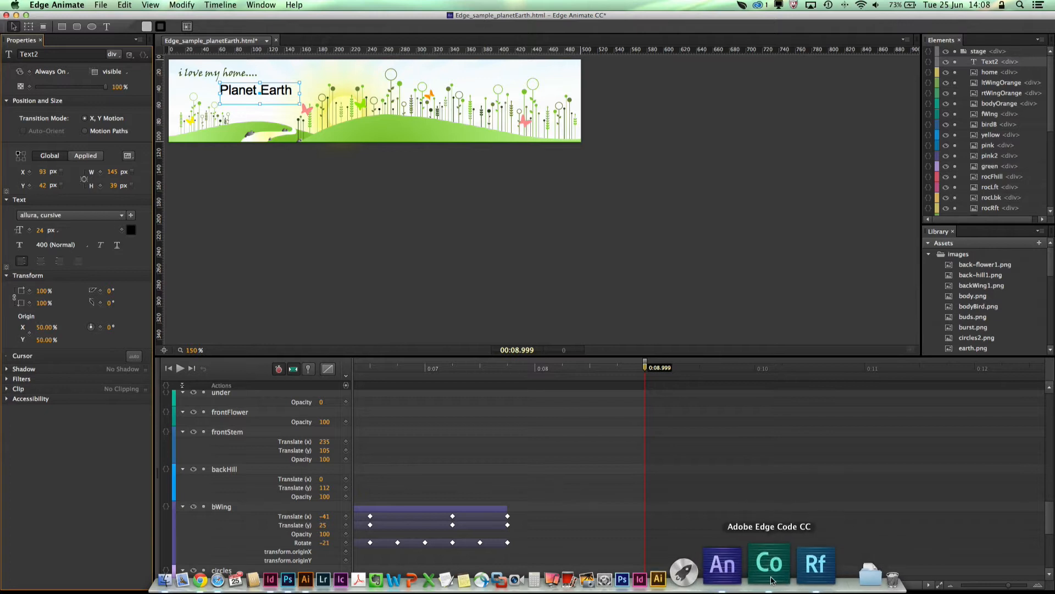
left_click(772, 578)
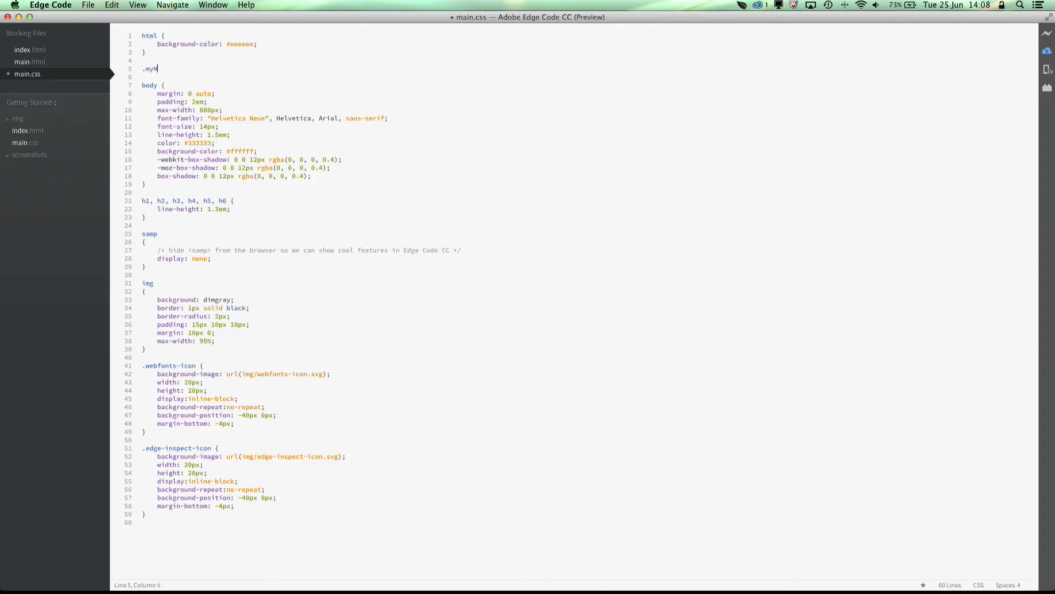
type("y")
type("le {}")
key("Return")
key("Return")
key("Return")
key("Return")
key("Up")
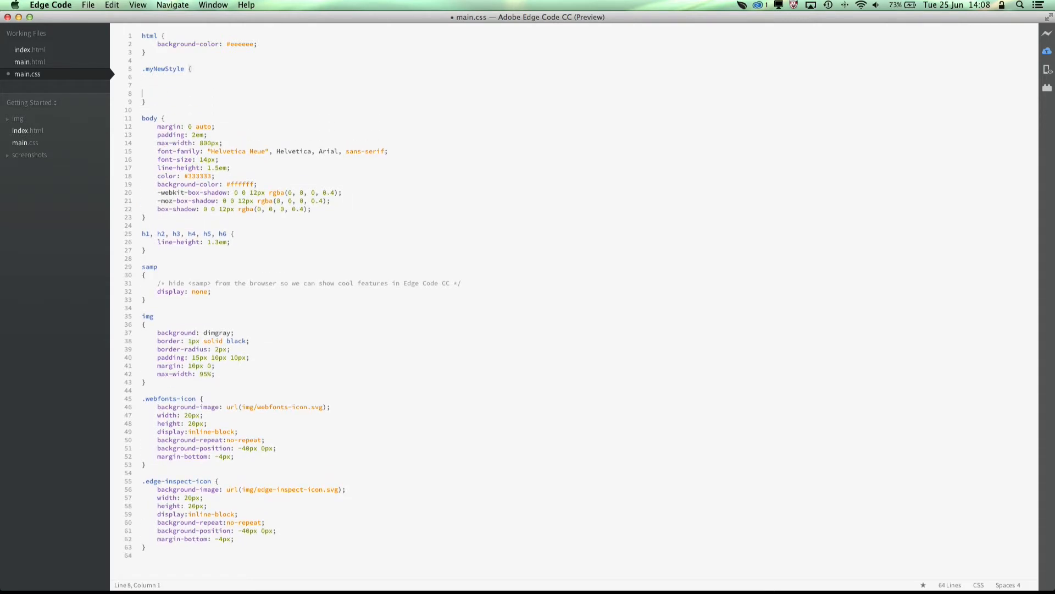
Add a font-family property to the .myNewStyle rule, using the Paytone One web font from the fonts recommended for headings
type("font-family:")
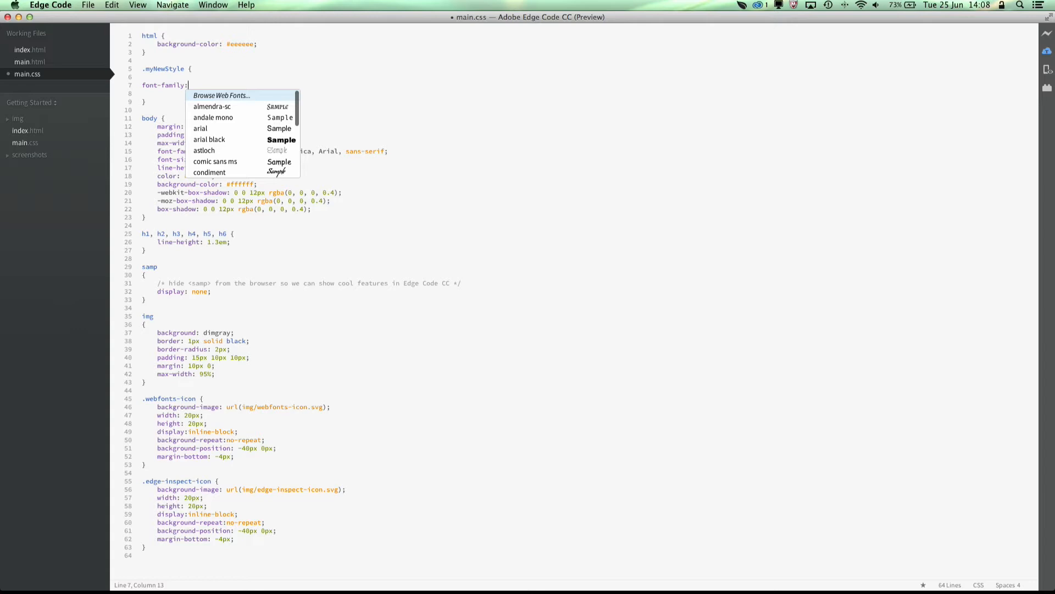
mouse_move(294, 120)
left_mouse_down()
mouse_move(292, 167)
mouse_move(295, 109)
left_mouse_up()
left_click(238, 96)
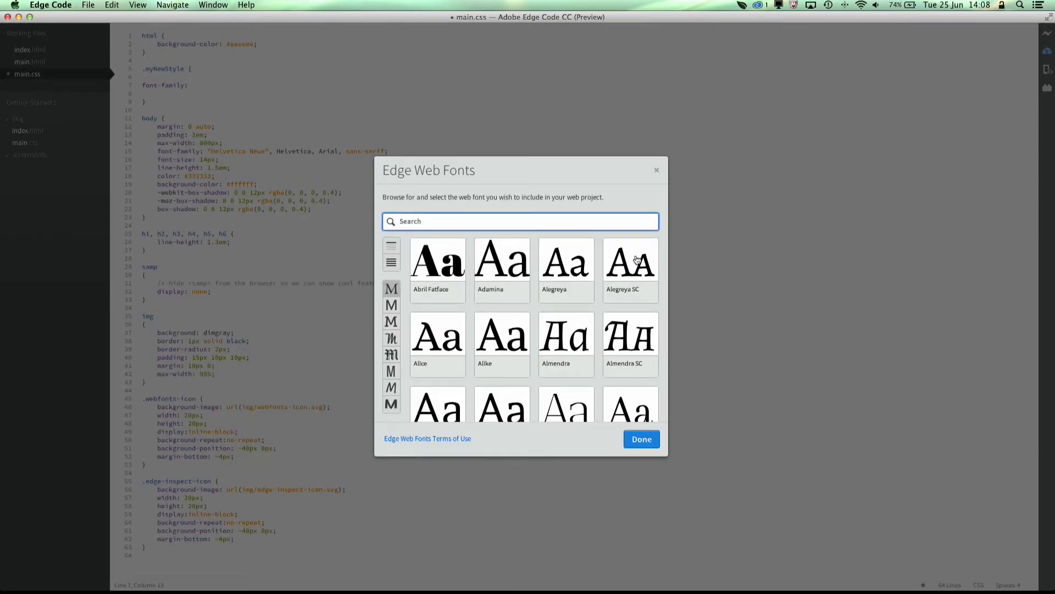
left_click(389, 267)
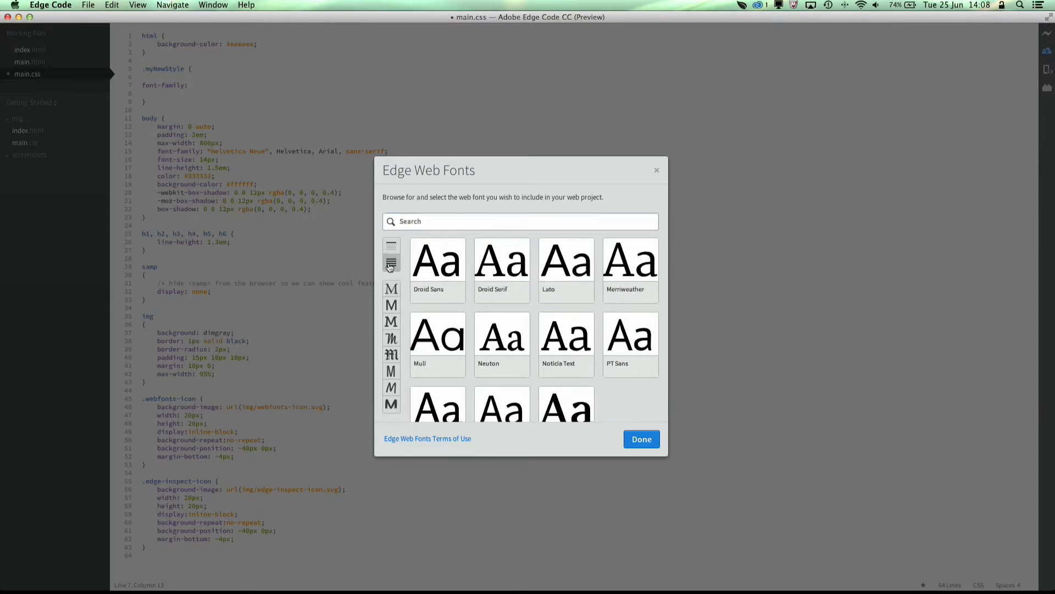
scroll(449, 279, "down", 2)
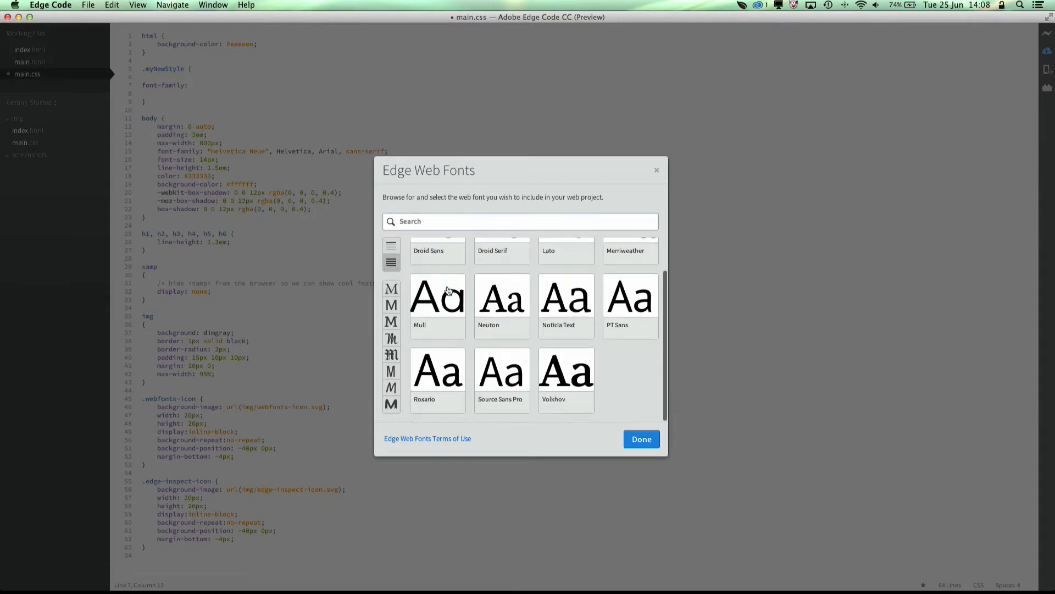
left_click(394, 250)
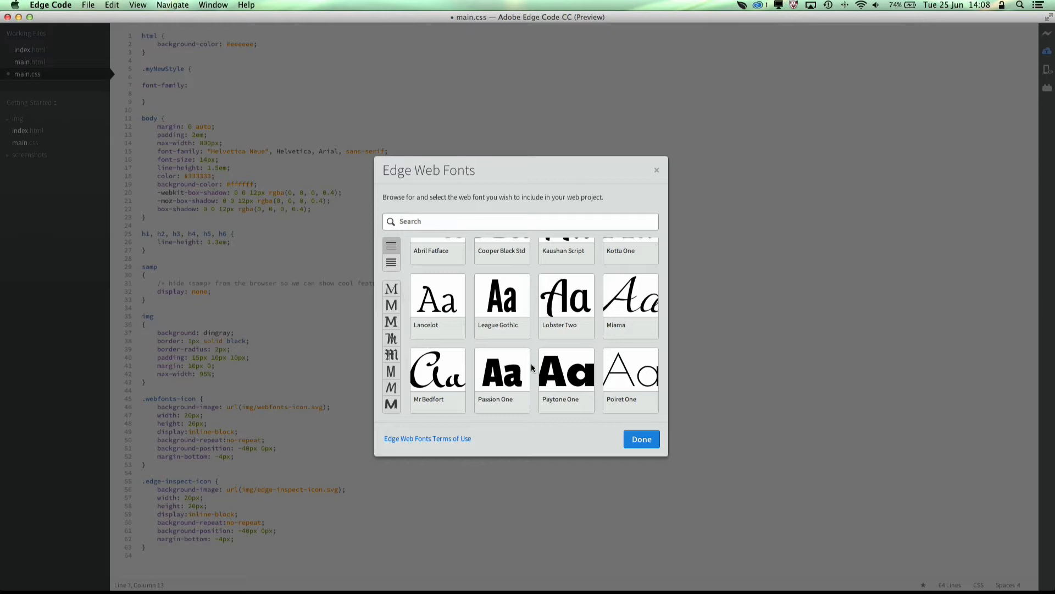
left_click(557, 369)
left_click(642, 439)
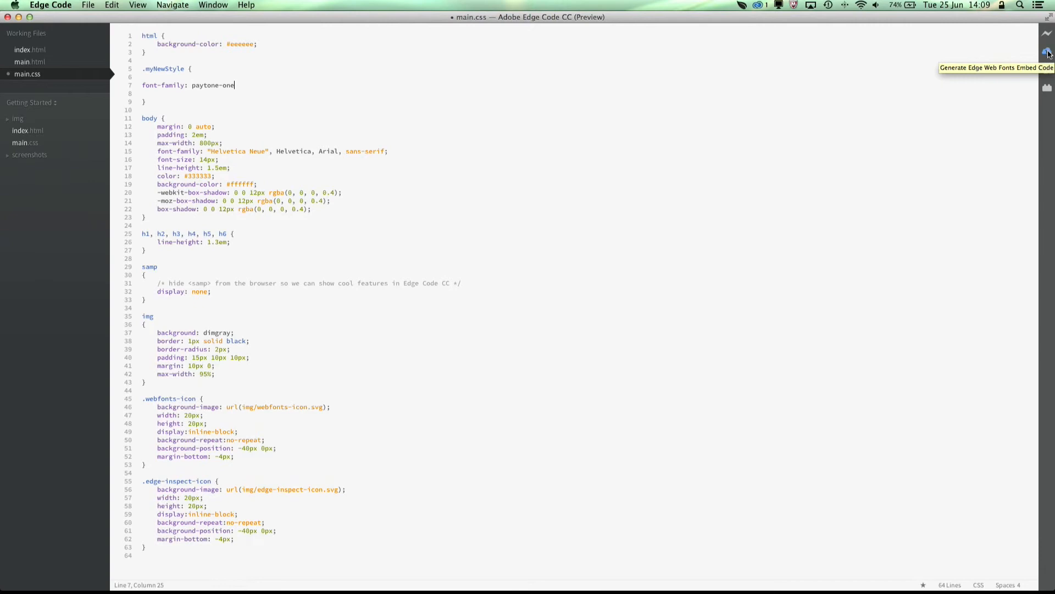
Generate the Edge Web Fonts embed code for main.css, review its script tag and close it
left_click(1048, 53)
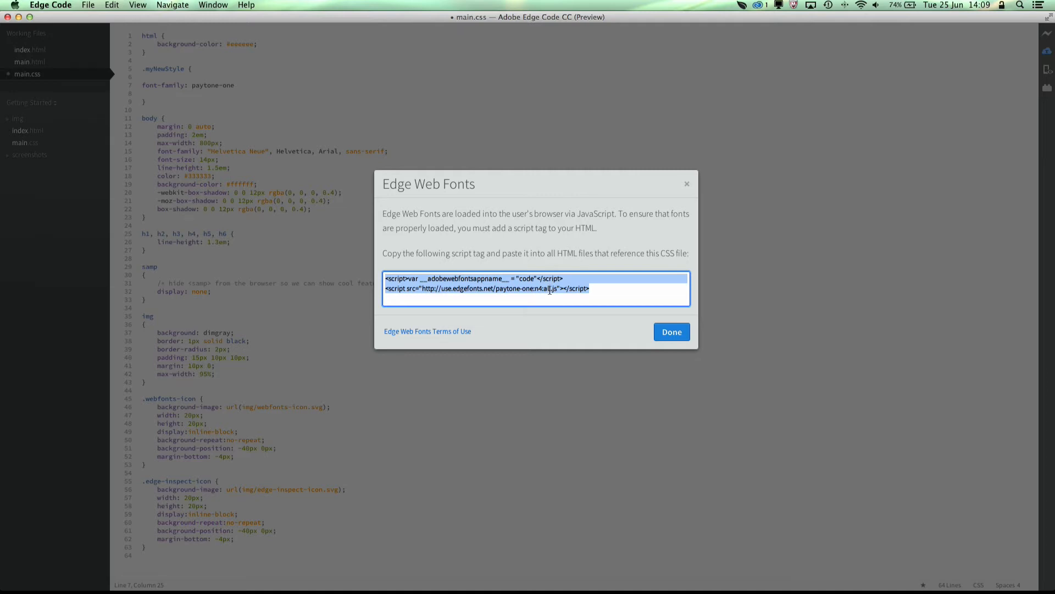
left_click(674, 333)
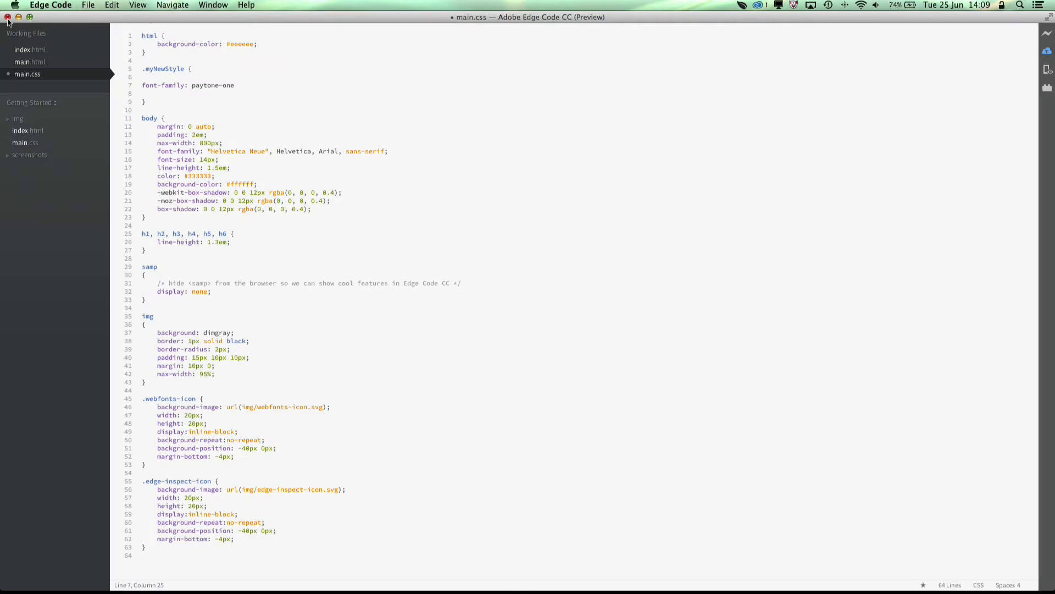
Switch to Adobe Edge Reflow and set the typeface of the "Featured Location: Dominica" heading to the Bangers web font
mouse_move(769, 582)
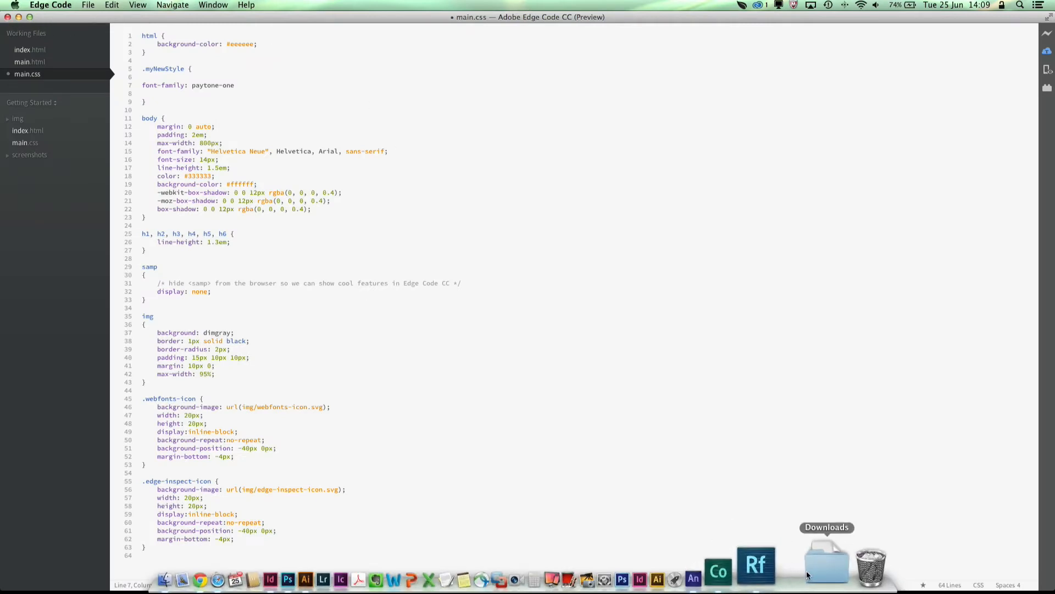
left_click(792, 564)
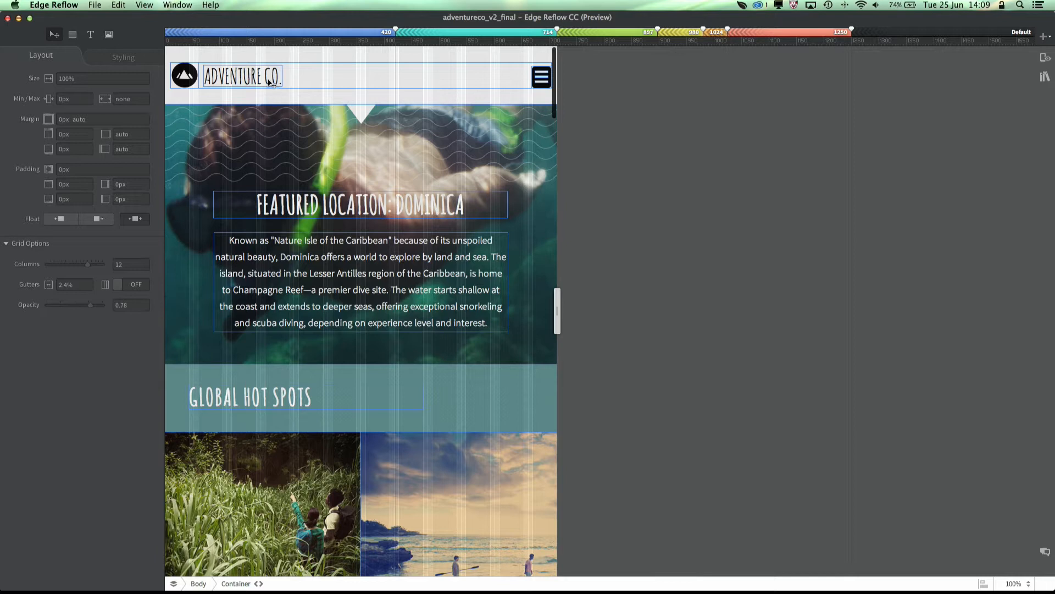
left_click(299, 214)
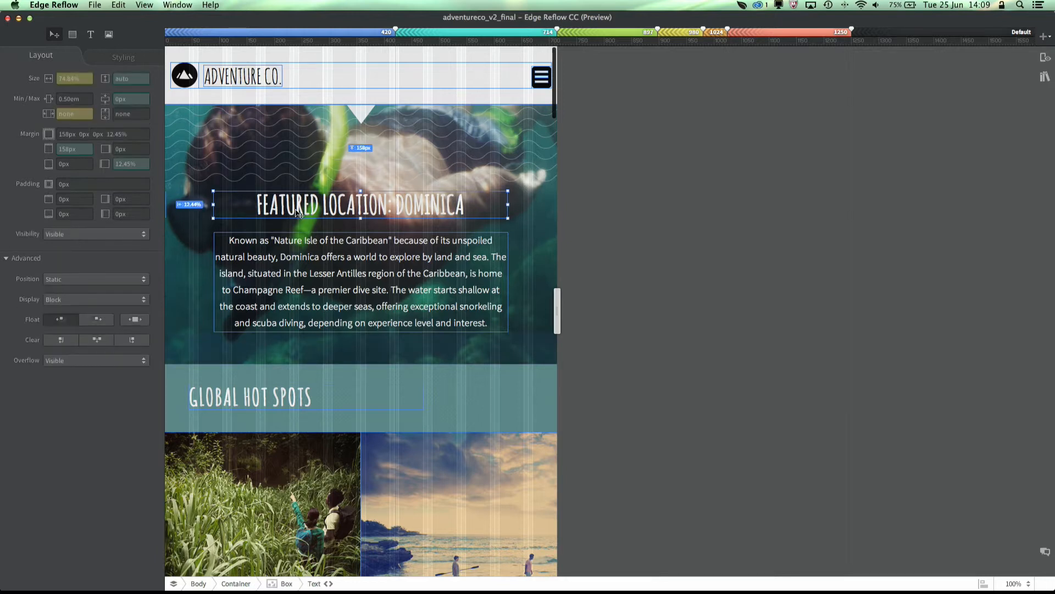
left_click(90, 34)
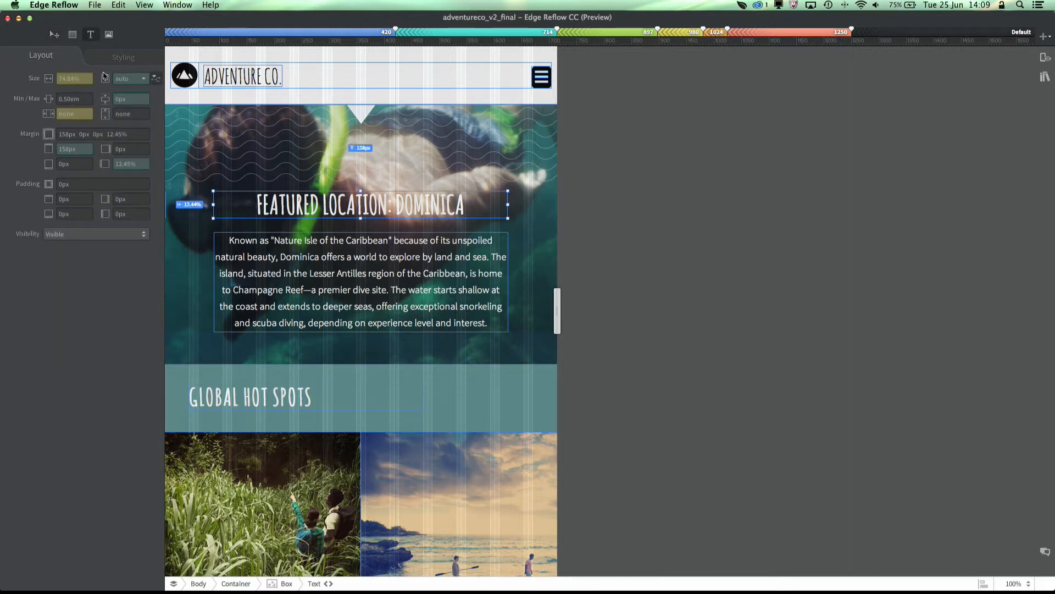
left_click(122, 60)
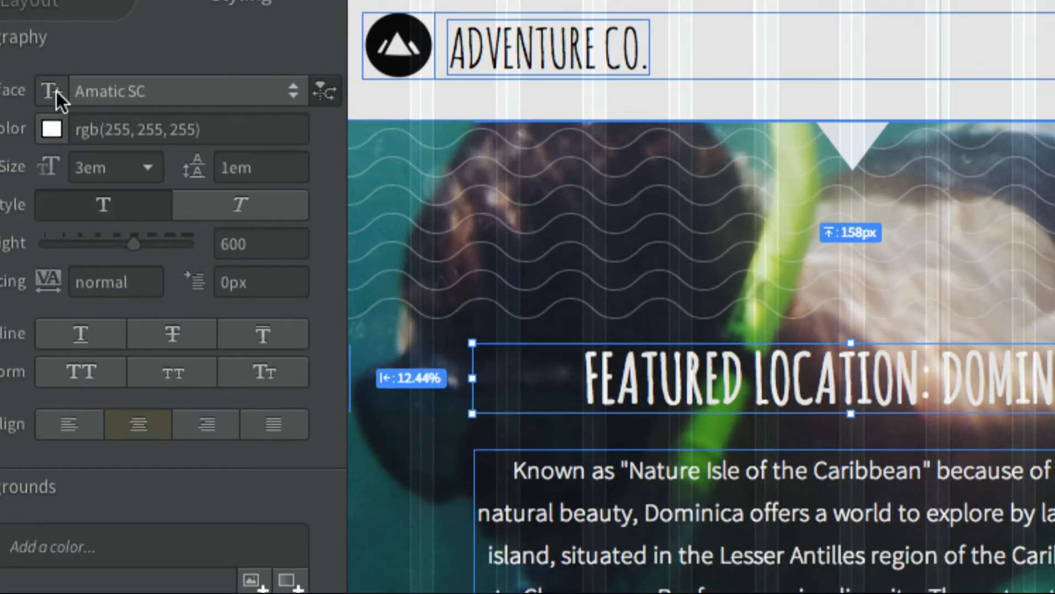
left_click(56, 91)
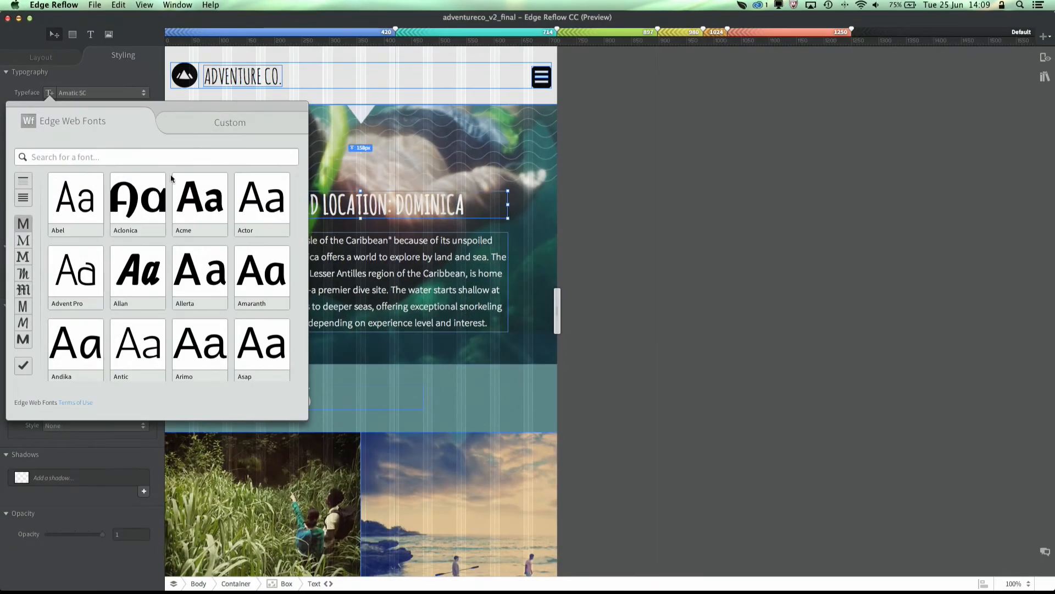
scroll(140, 301, "down", 5)
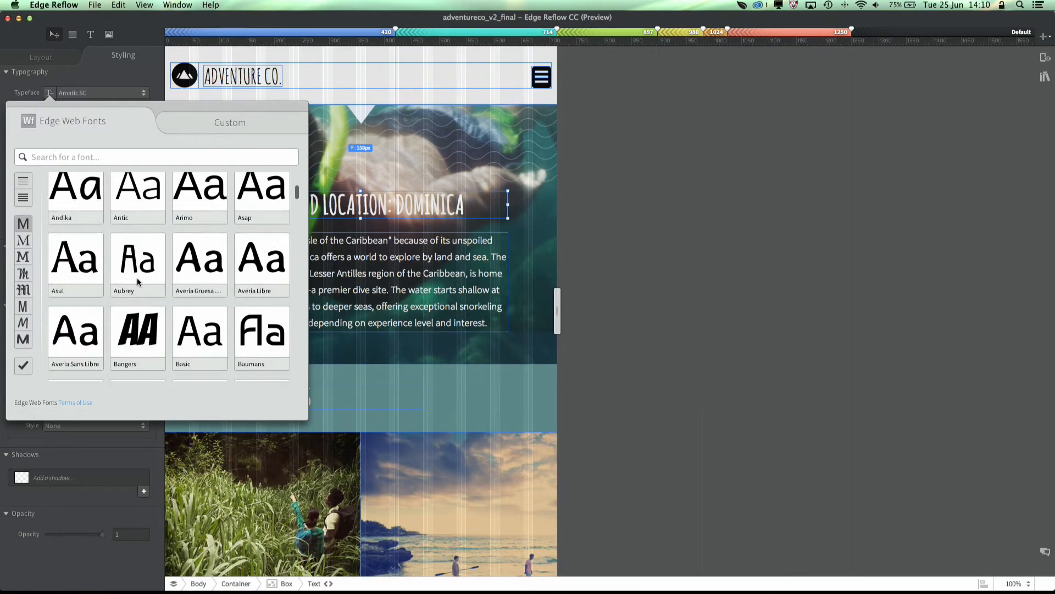
scroll(141, 307, "down", 1)
left_click(141, 319)
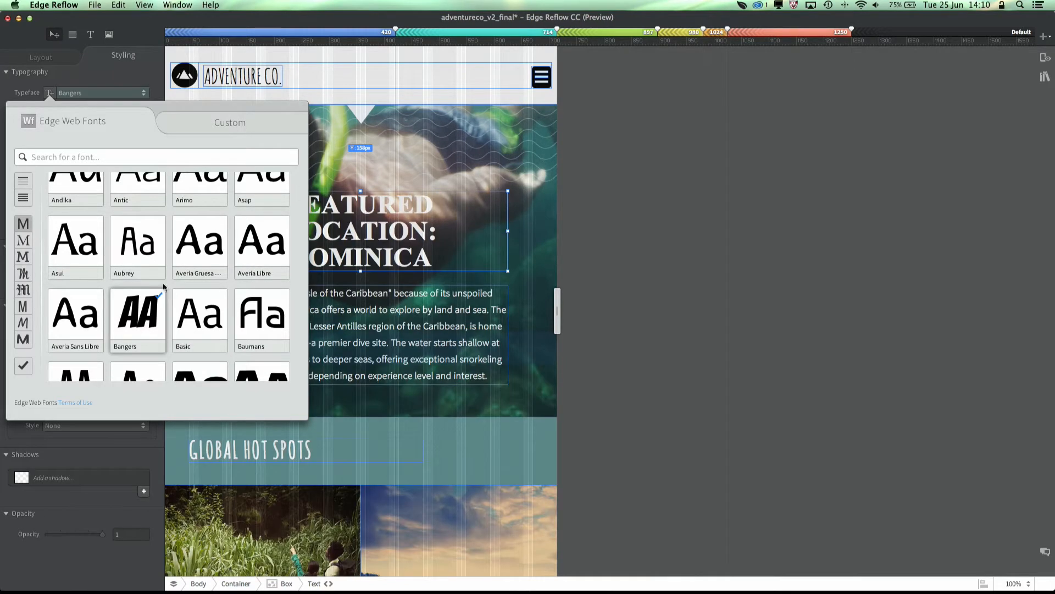
left_click(50, 93)
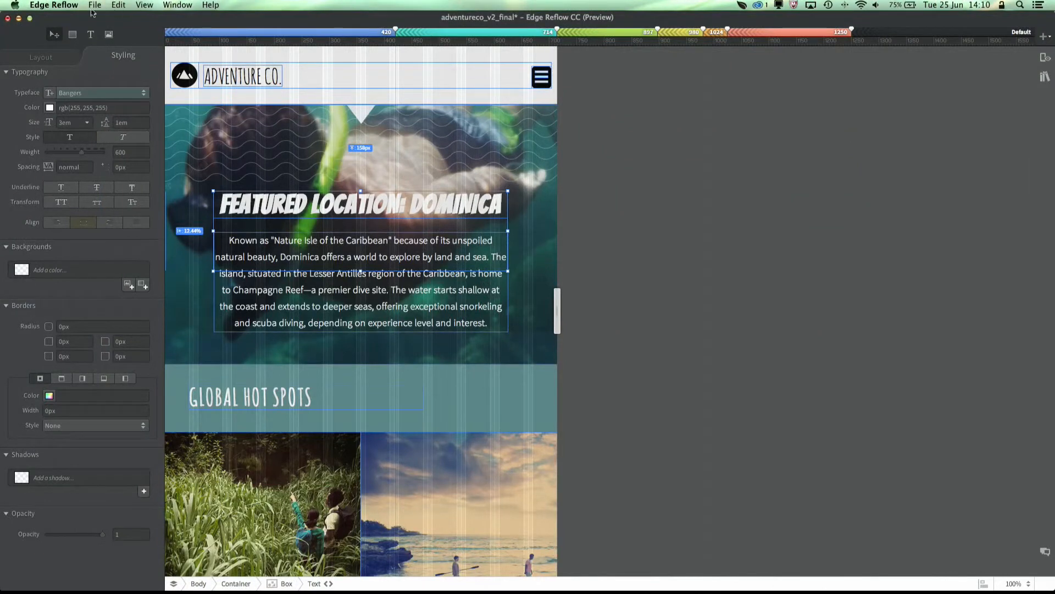
Minimize the Edge Reflow window, bring up the Edge Web Fonts site in Chrome to review it, and minimize the browser
left_click(18, 19)
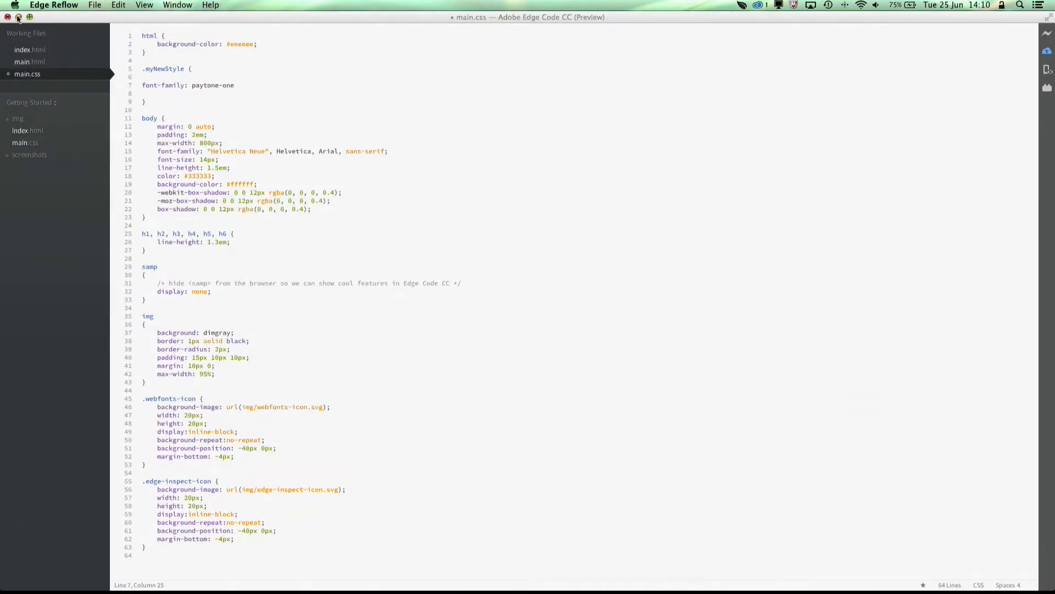
mouse_move(228, 590)
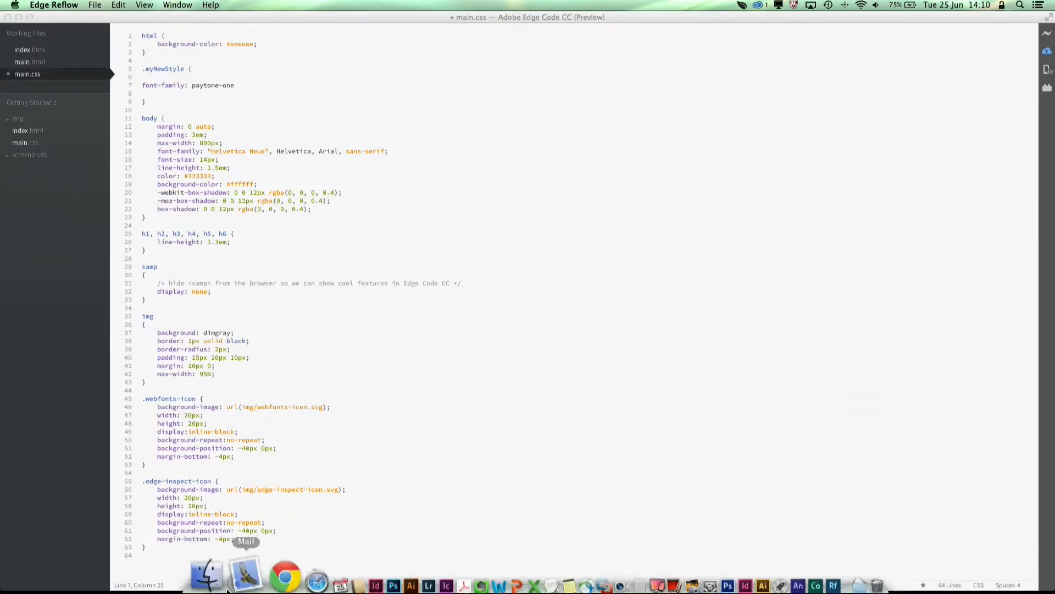
left_click(258, 580)
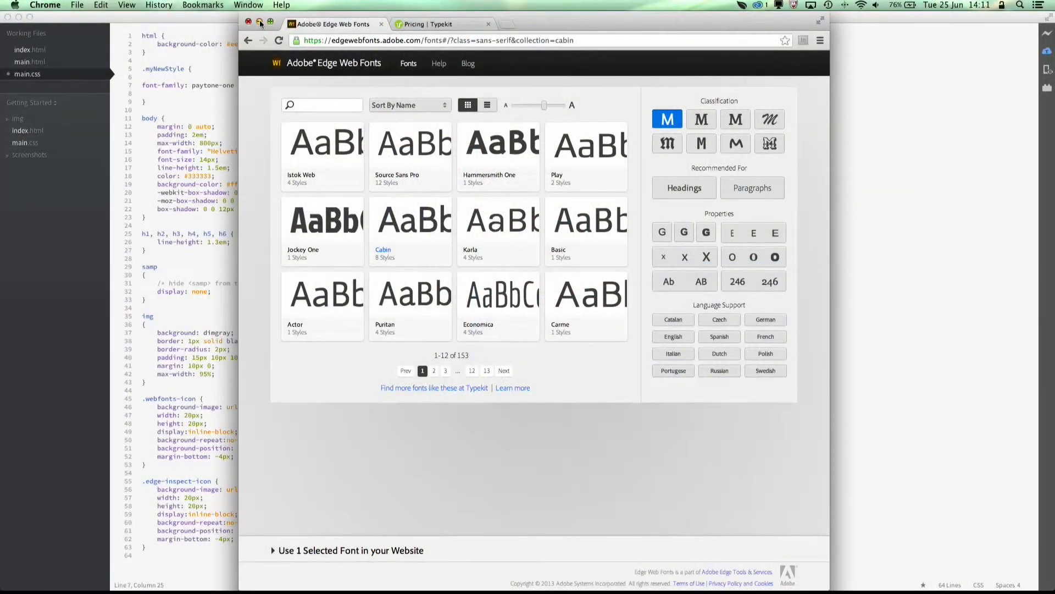
left_click(259, 20)
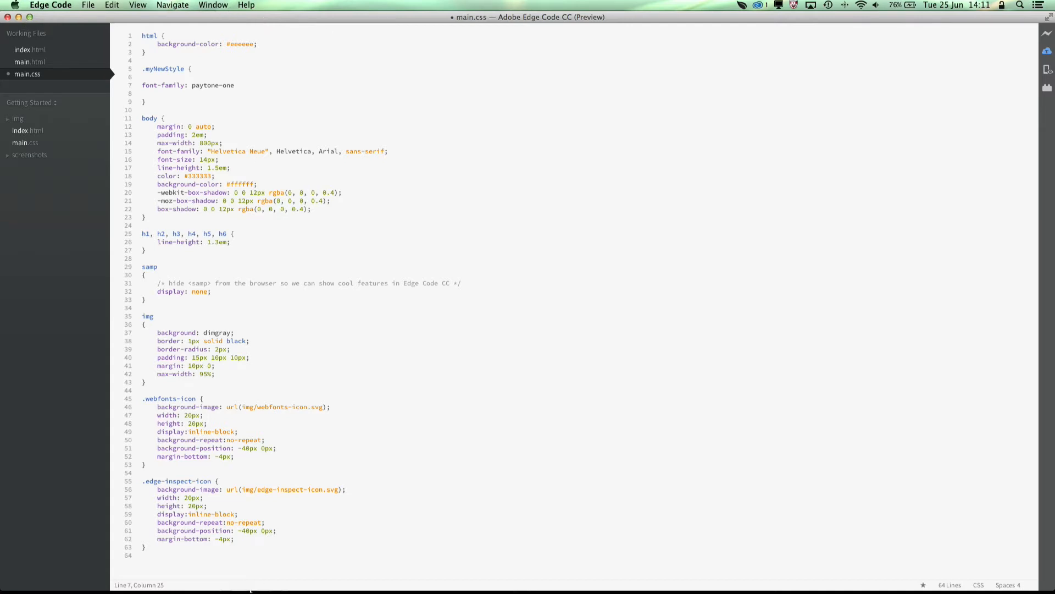
Switch to Adobe InDesign CC and maximize the window containing PluralistAliteCatalog.indd
mouse_move(236, 587)
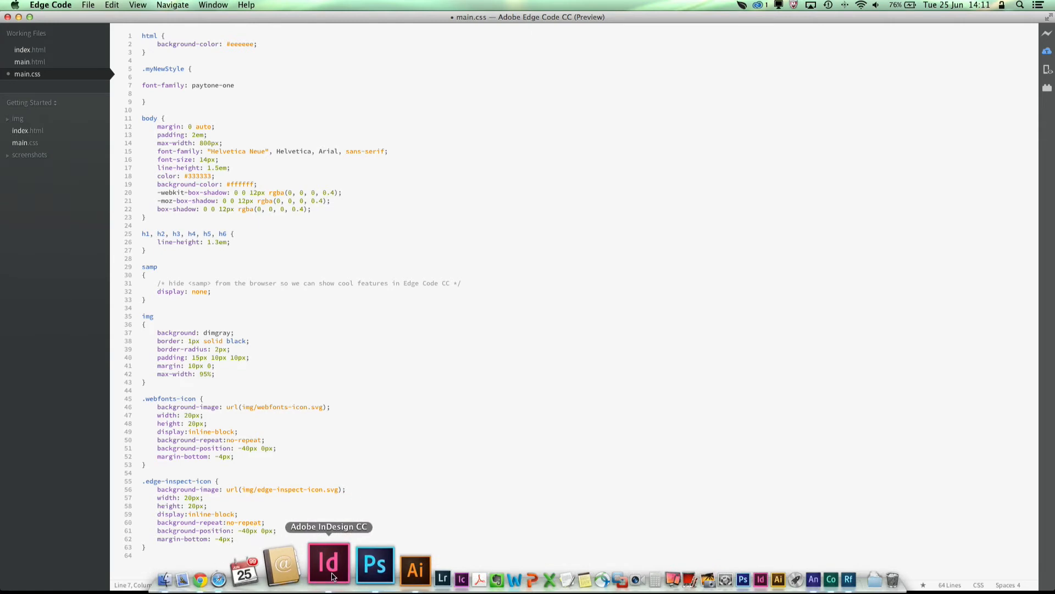
left_click(330, 566)
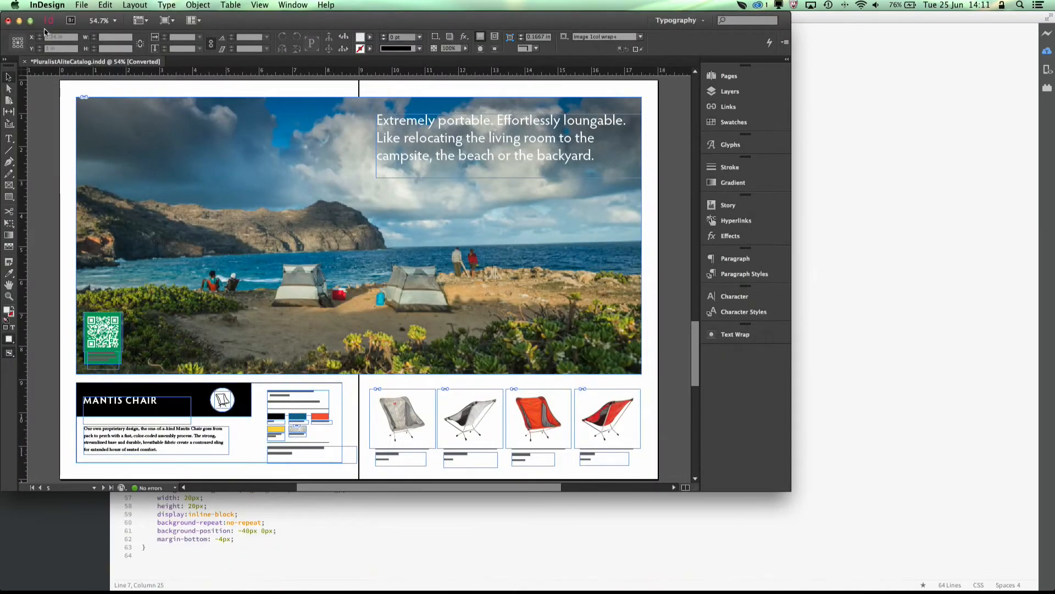
left_click(30, 20)
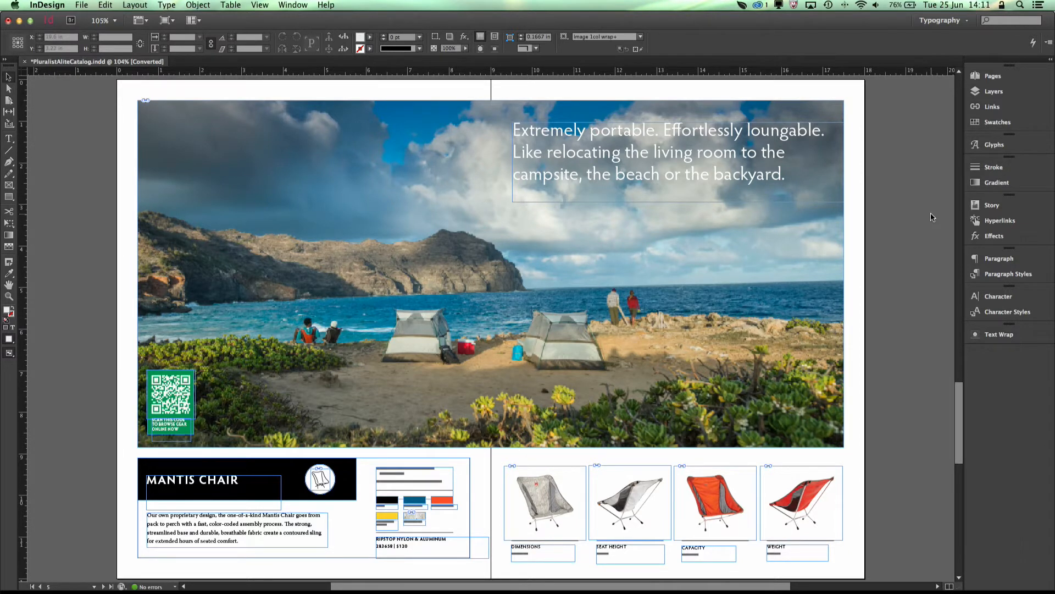
Widen the "Extremely portable" headline text frame leftward to about 8.9 in and start editing its text
left_click(588, 159)
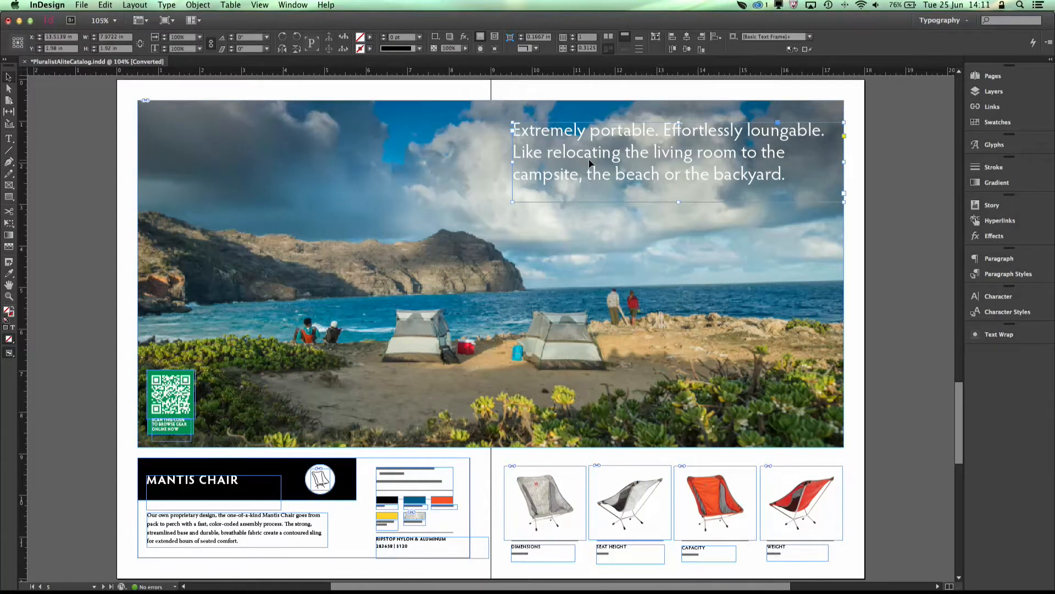
left_click_drag(512, 161, 474, 160)
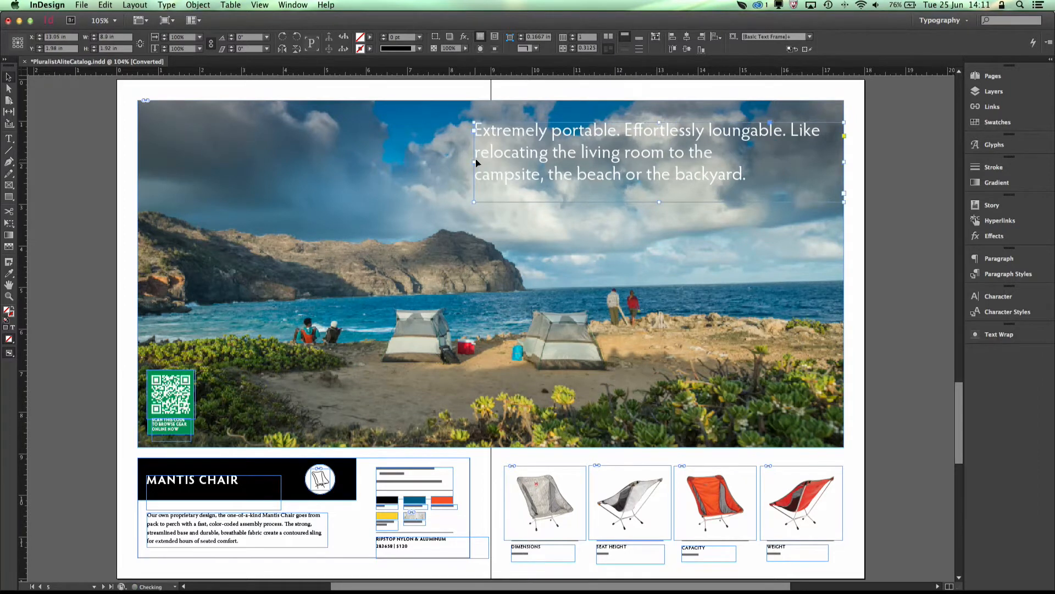
double_click(555, 161)
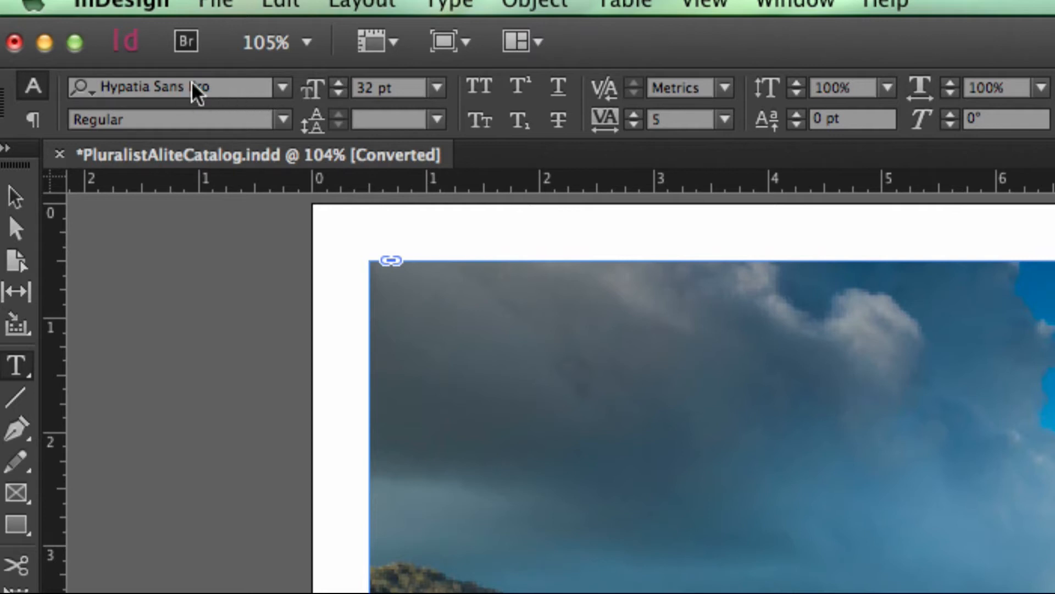
Search the fonts for "italic Pro" and highlight Adobe Garamond Pro Italic and Kava Pro Light Italic among the matches
left_click(225, 88)
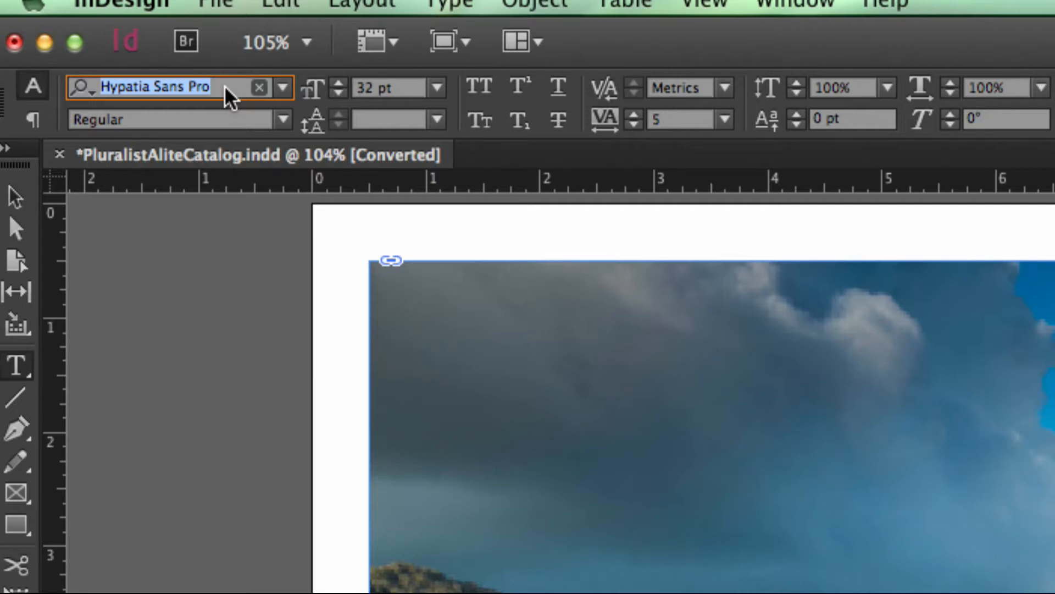
type("it")
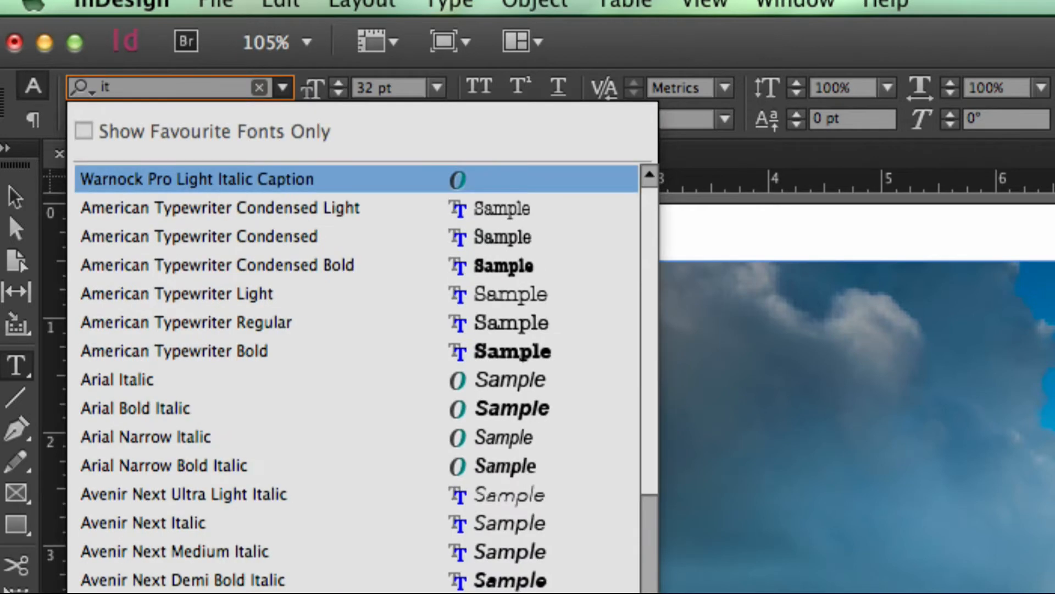
type("alic")
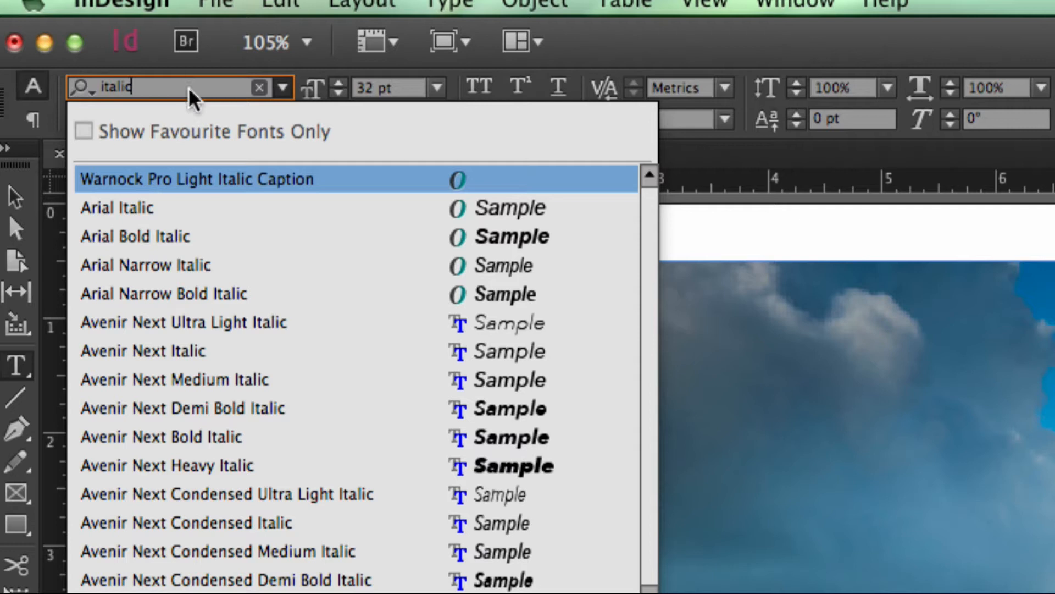
type("Pro")
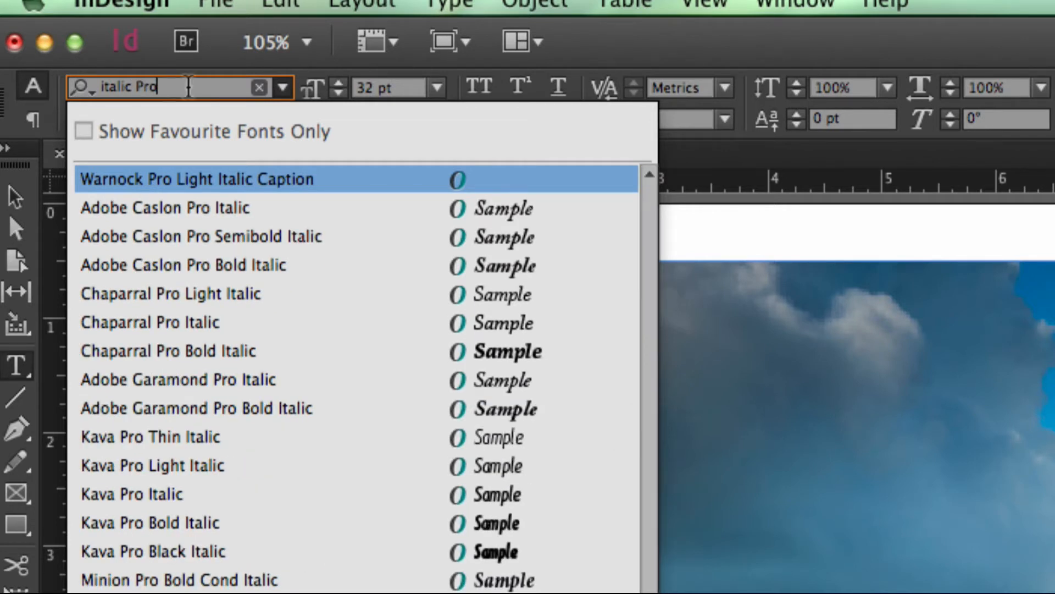
left_click(253, 382)
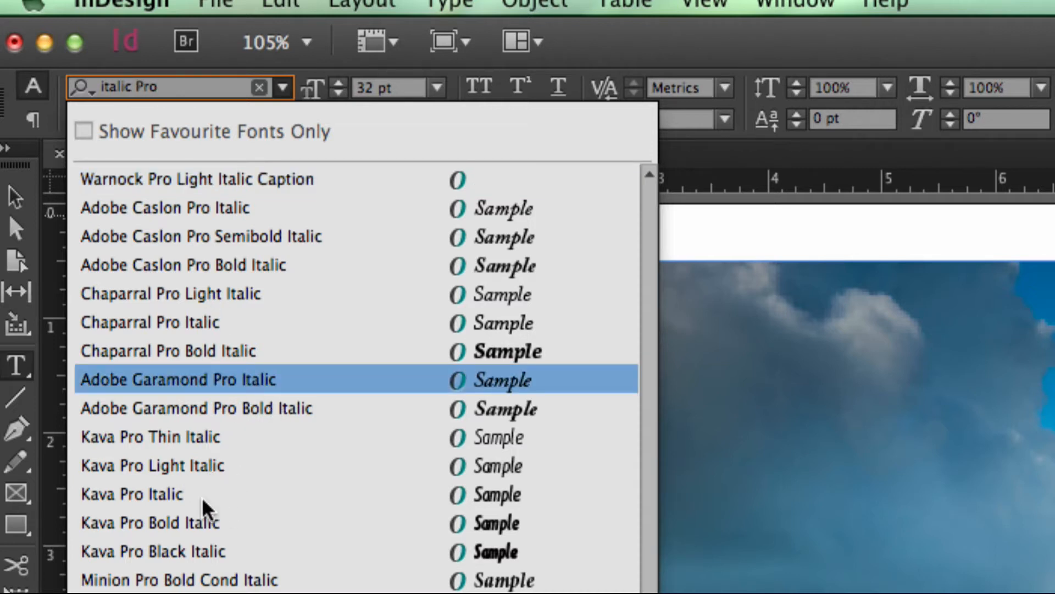
left_click(239, 476)
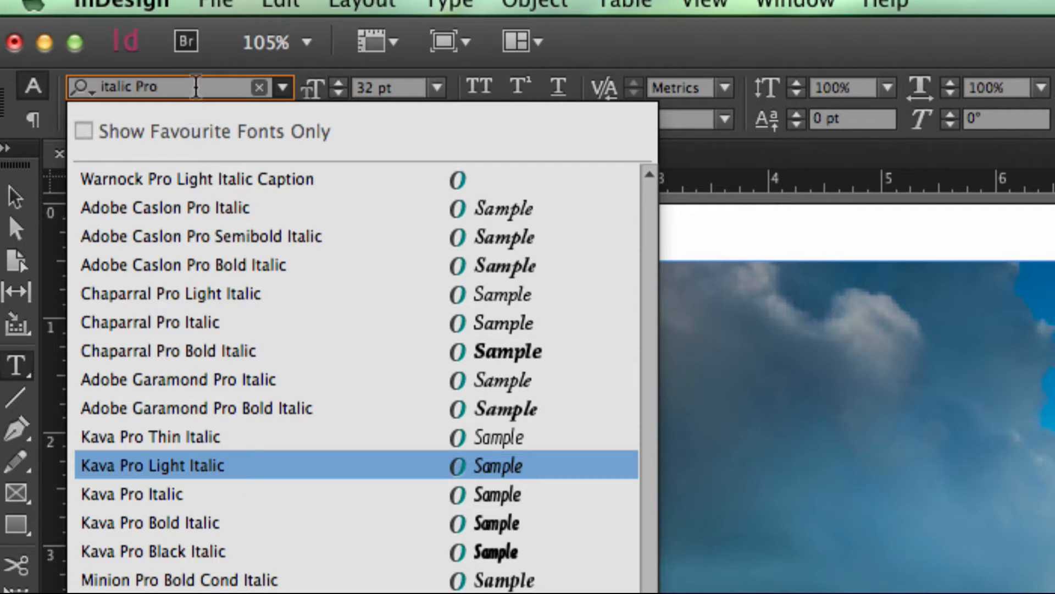
Narrow the font search to "italic Pro thin", then clear the search text
type("thin")
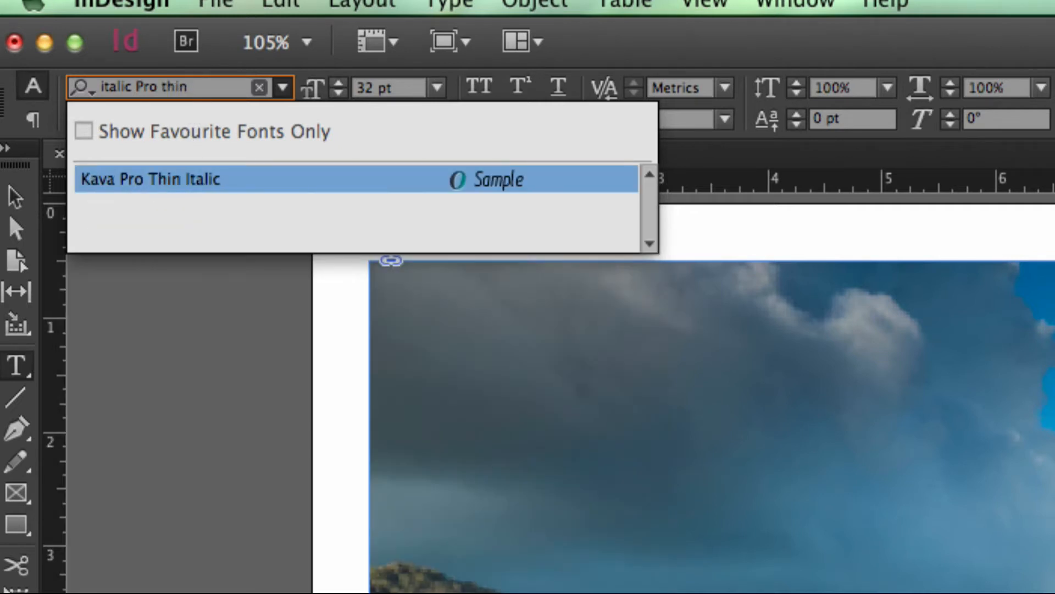
key("BackSpace")
key("BackSpace")
key("BackSpace")
key("BackSpace")
key("BackSpace")
key("BackSpace")
key("BackSpace")
key("BackSpace")
key("BackSpace")
key("BackSpace")
key("BackSpace")
key("BackSpace")
key("BackSpace")
key("BackSpace")
key("BackSpace")
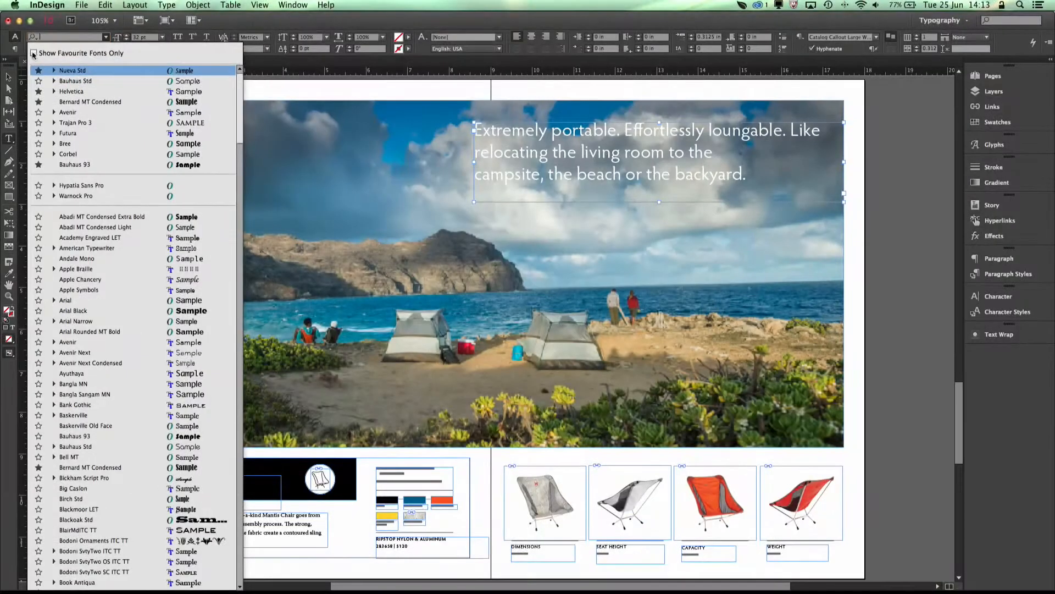
Limit the font list to favourite fonts only, then show all fonts again
left_click(75, 114)
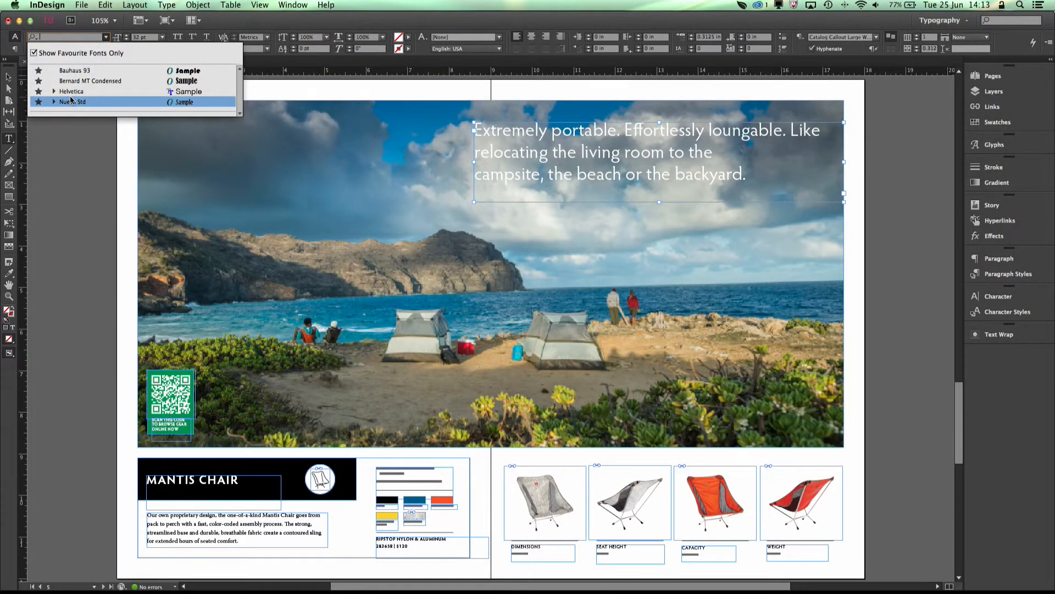
left_click(34, 54)
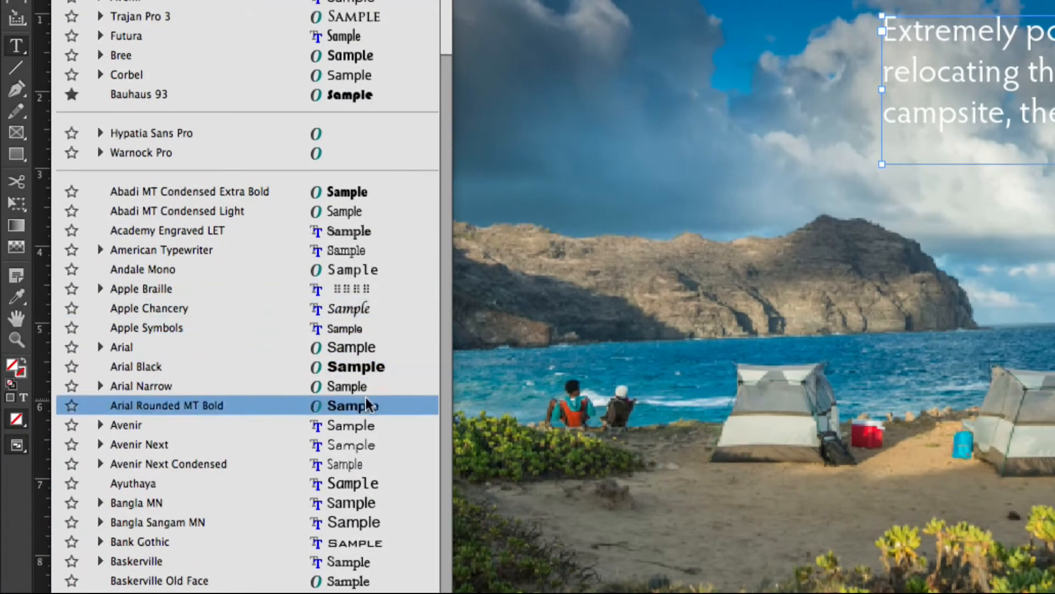
Expand the Avenir Next Condensed family to examine its style samples, then collapse it
scroll(363, 394, "down", 5)
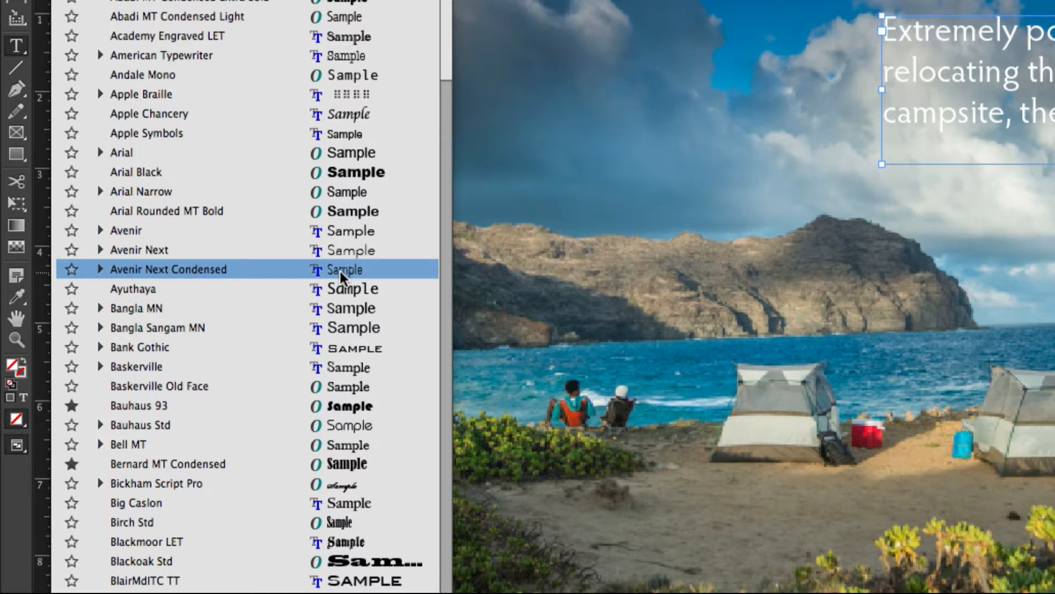
left_click(99, 269)
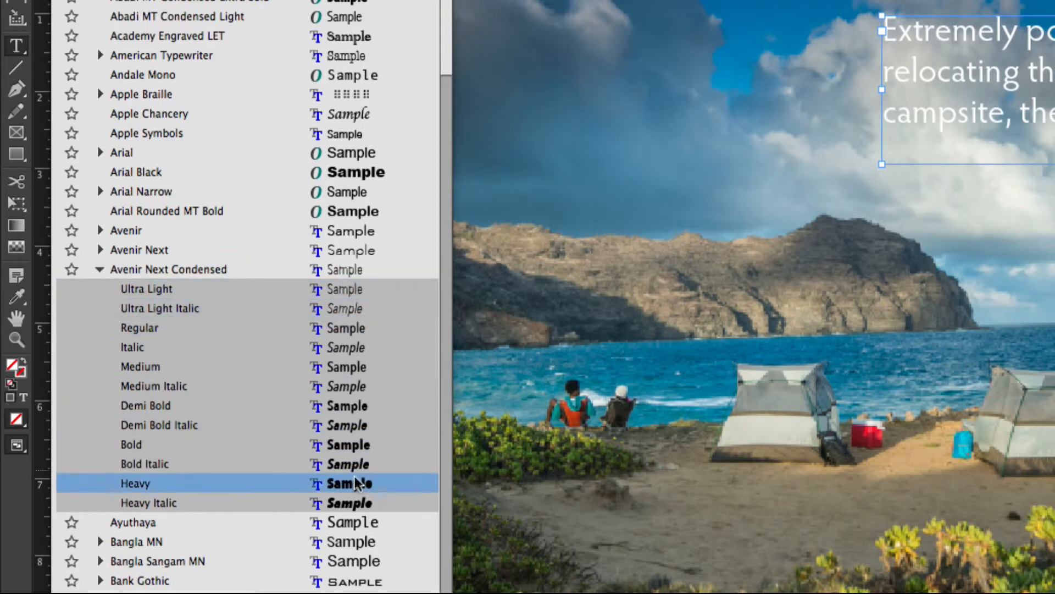
left_click(100, 269)
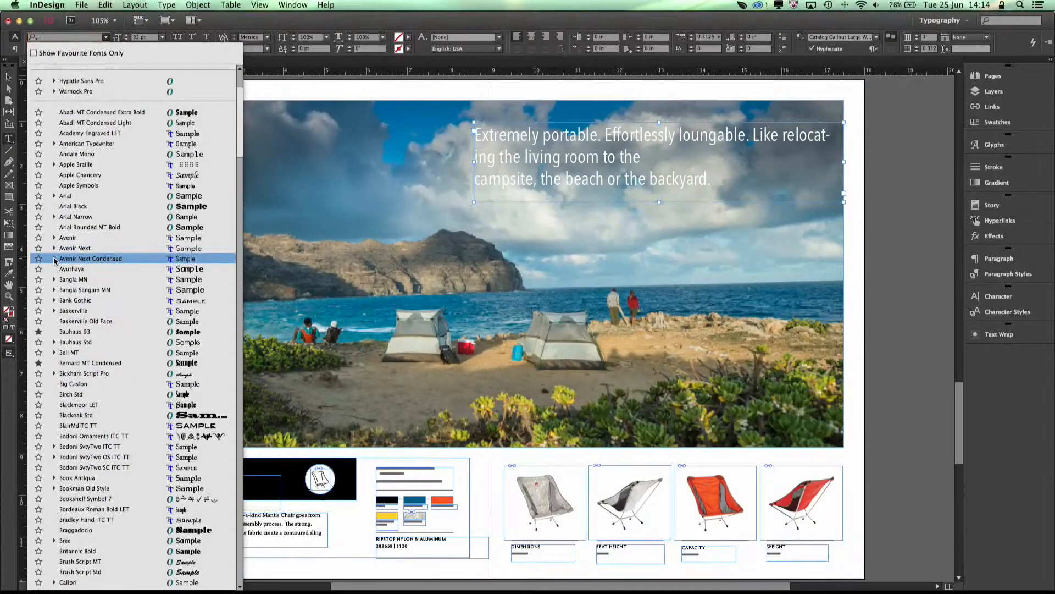
Expand all font families at once, browse their styles throughout the list, collapse them again and close the font list
left_click(54, 258, "super")
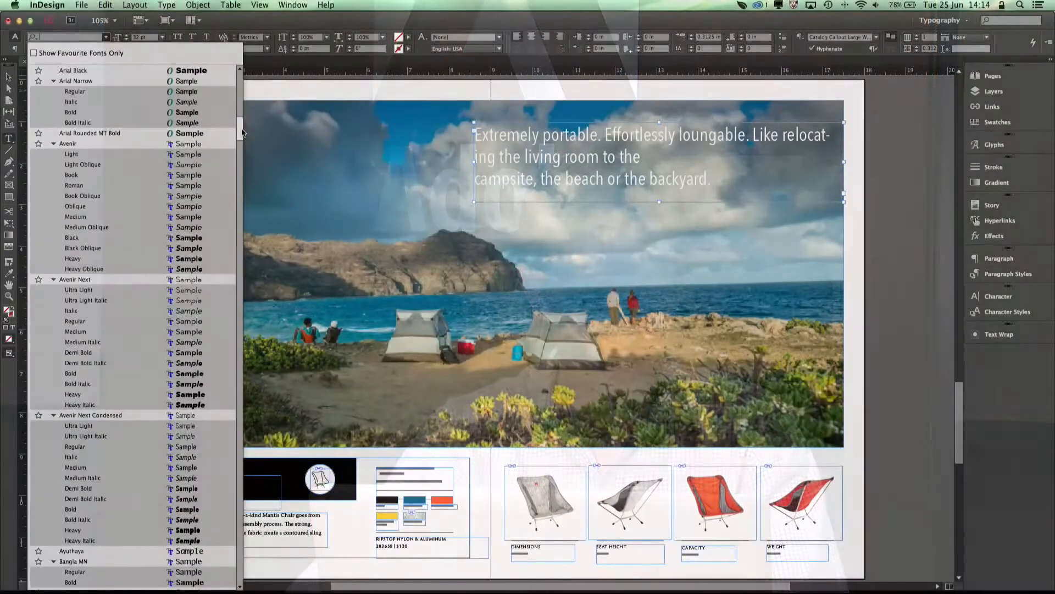
scroll(243, 156, "down", 5)
left_click_drag(244, 156, 245, 319)
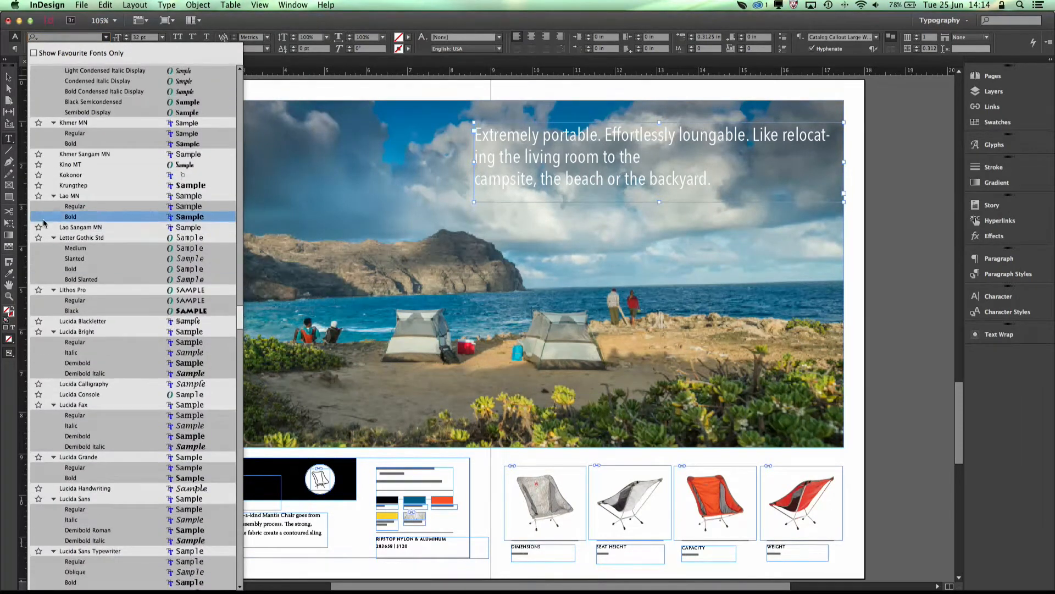
scroll(53, 239, "down", 15)
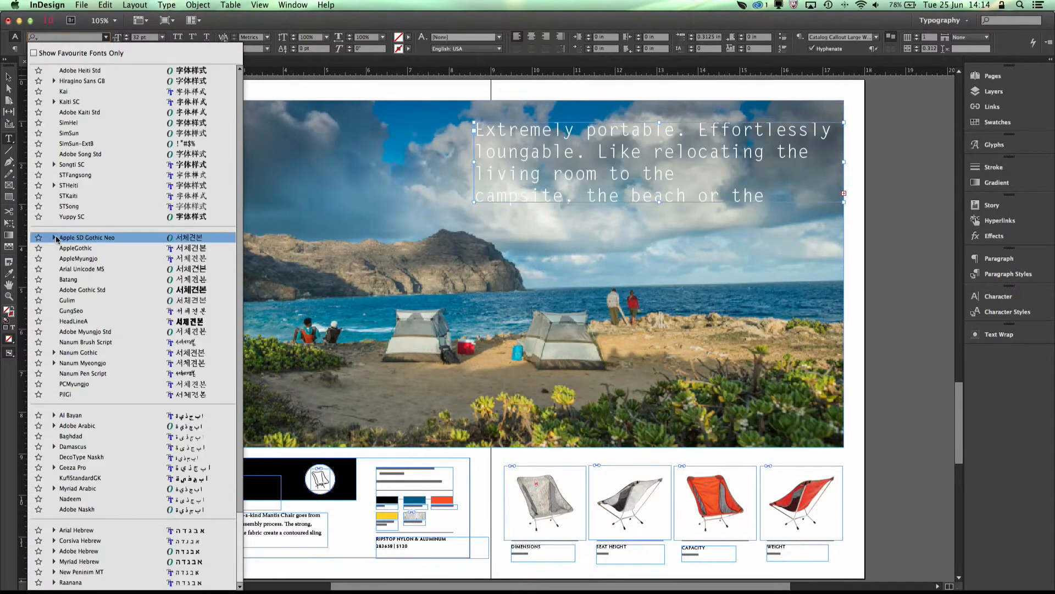
scroll(53, 243, "up", 20)
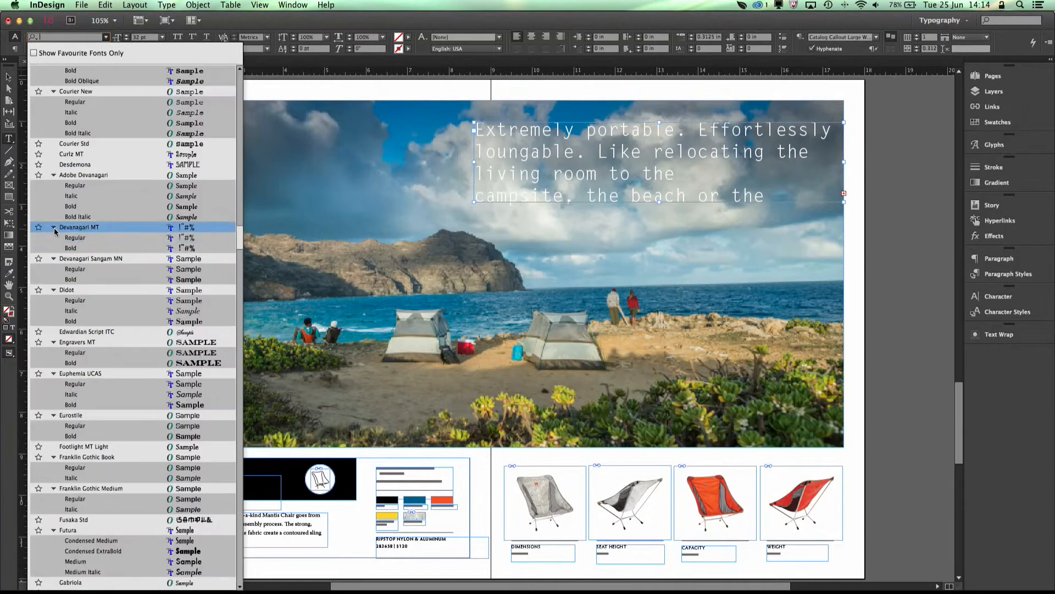
scroll(55, 238, "down", 15)
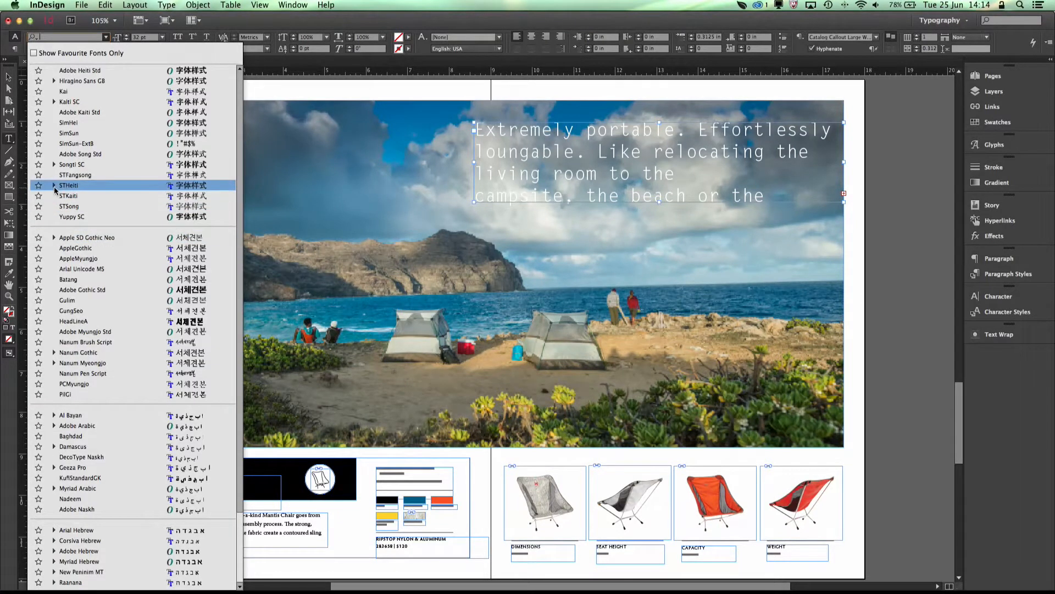
scroll(54, 184, "up", 15)
scroll(52, 170, "down", 15)
left_click(239, 75)
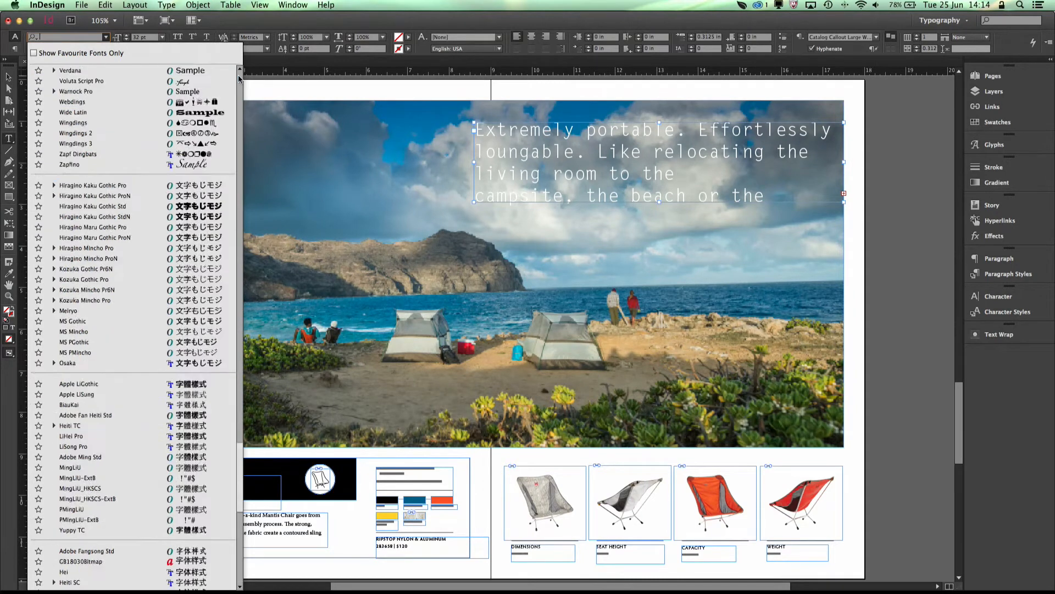
left_click(266, 16)
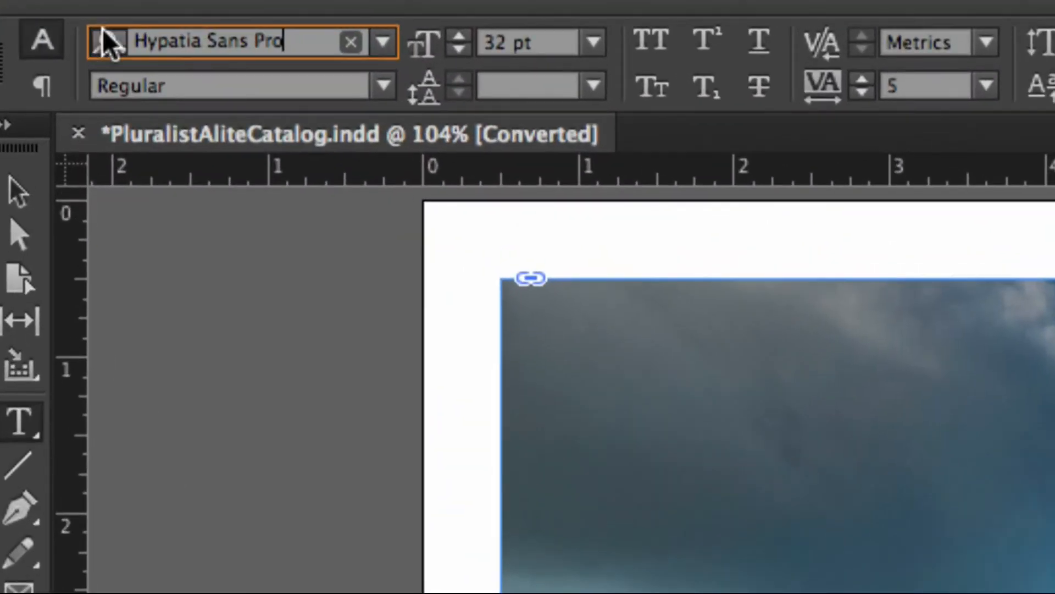
Set the font search mode to Search First Word only, then return it to Search Entire Font Name
left_click(32, 36)
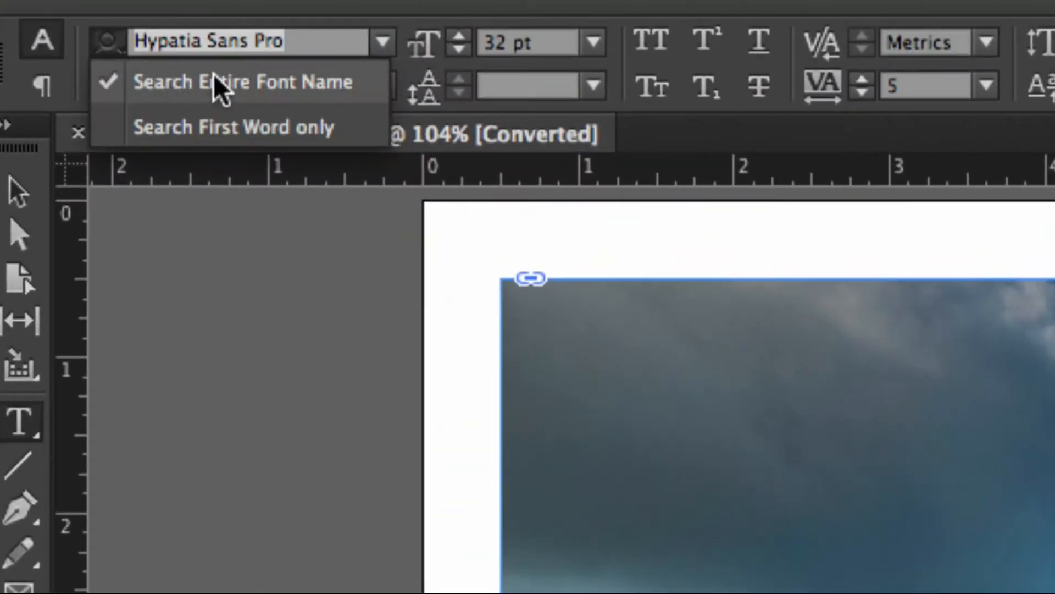
left_click(204, 126)
left_click(123, 48)
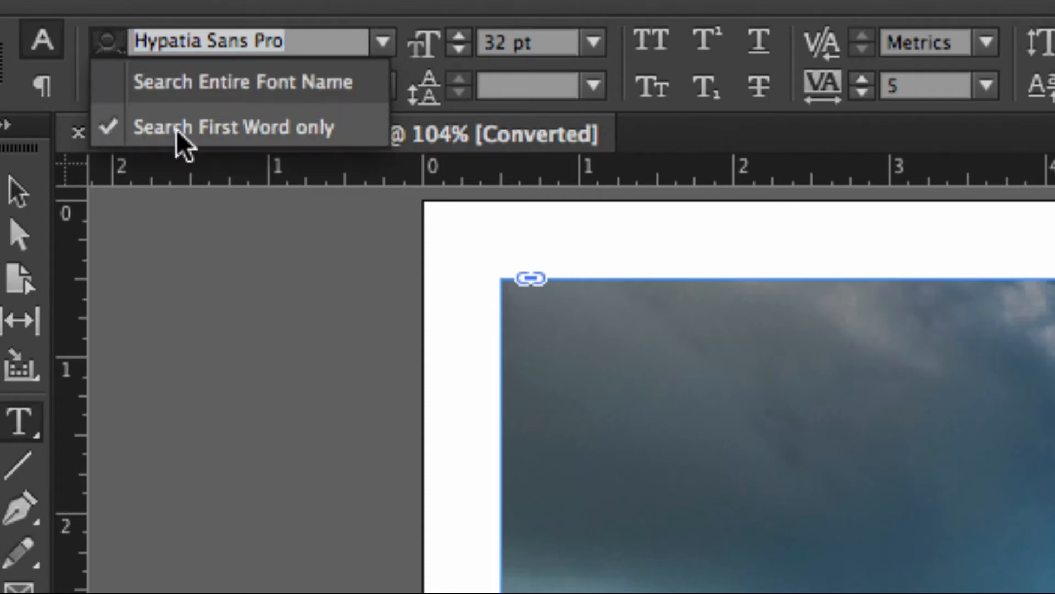
left_click(104, 41)
left_click(113, 41)
left_click(138, 82)
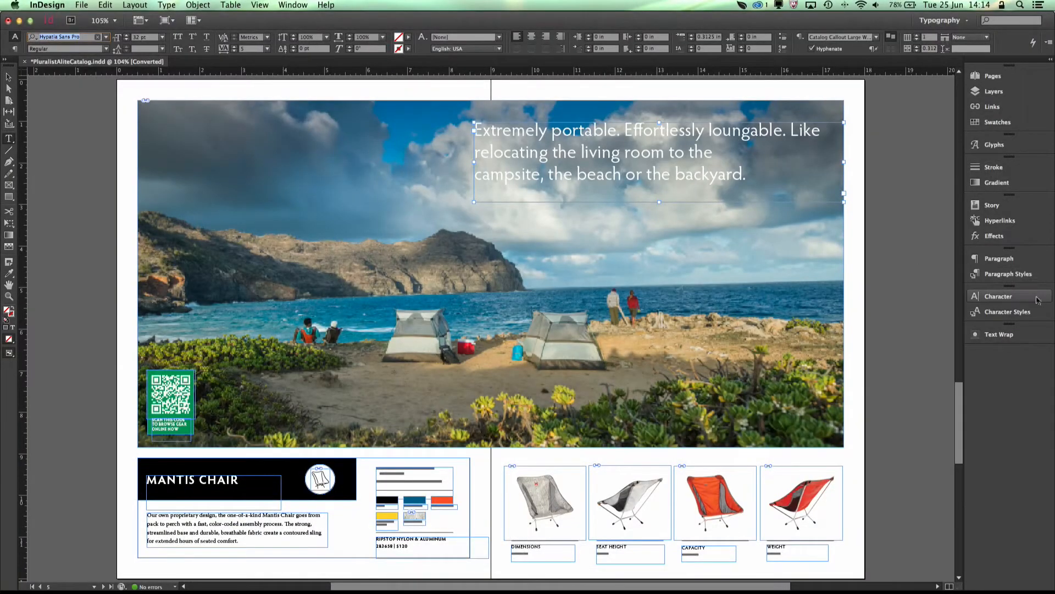
Set the font of the headline text over the beach photo to Arial Rounded MT Bold
left_click(1028, 298)
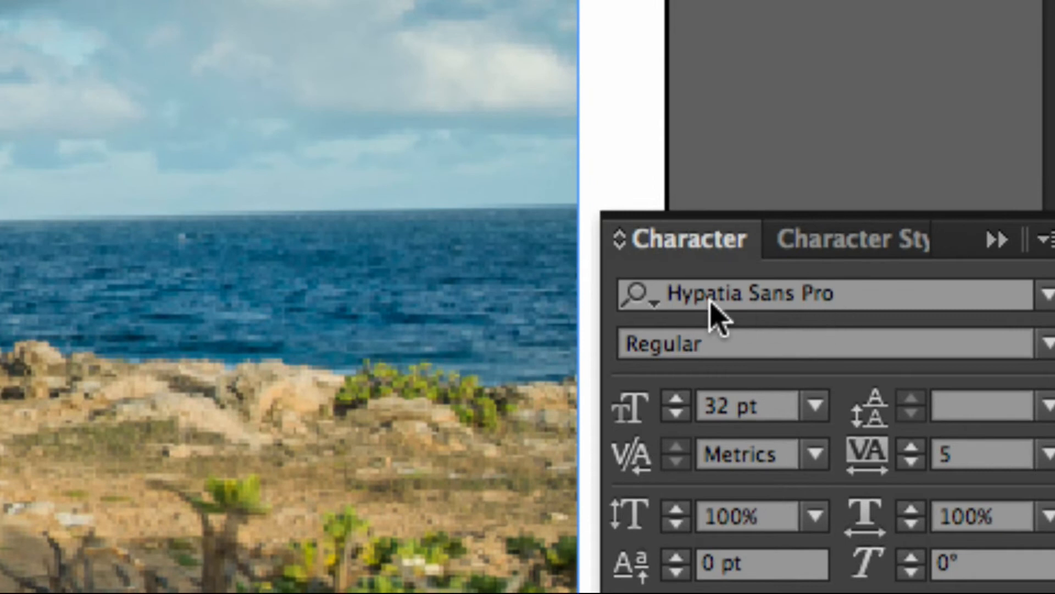
left_click(1044, 296)
type("Warnock Pro")
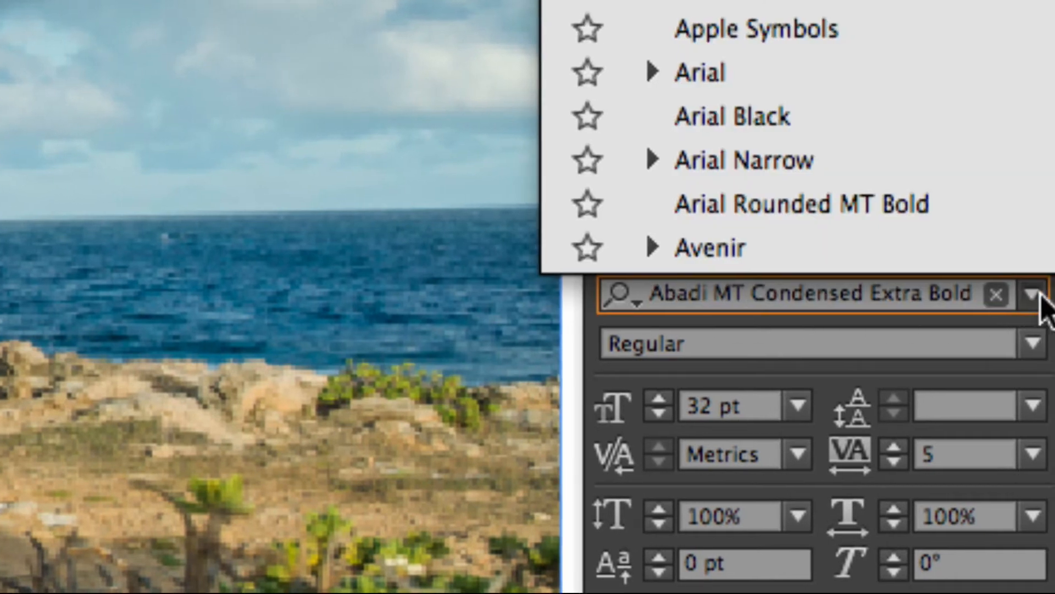
left_click(1011, 296)
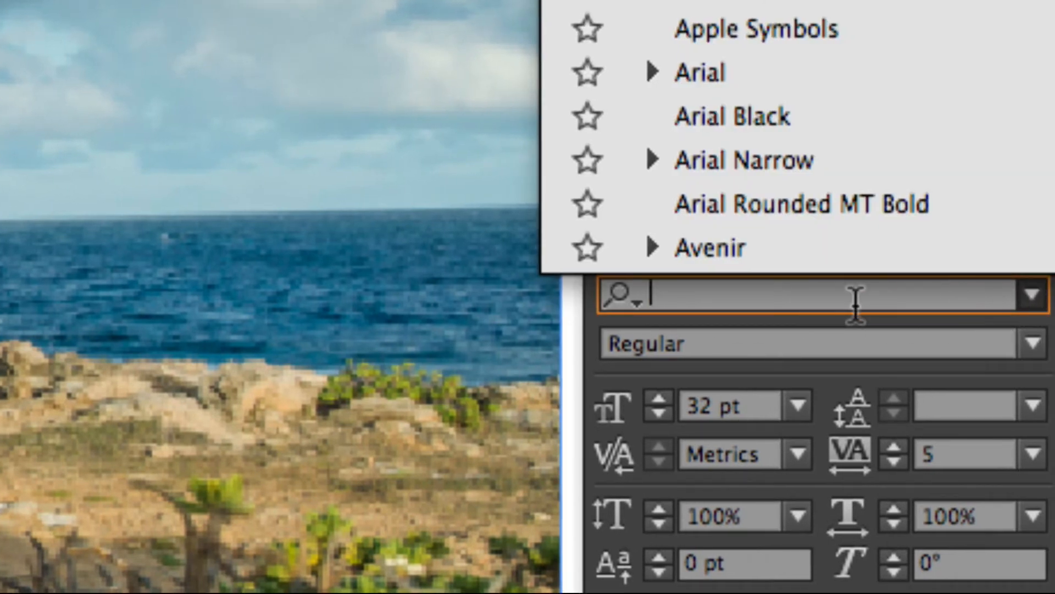
left_click(787, 217)
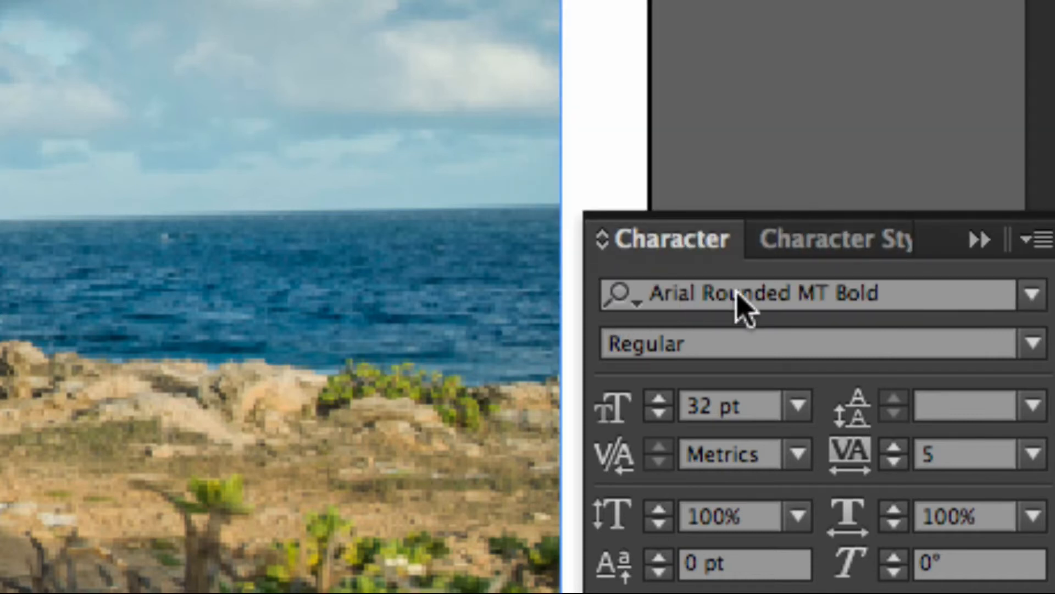
Set the headline text's font to Apple Symbols and collapse the character settings
left_click(1030, 297)
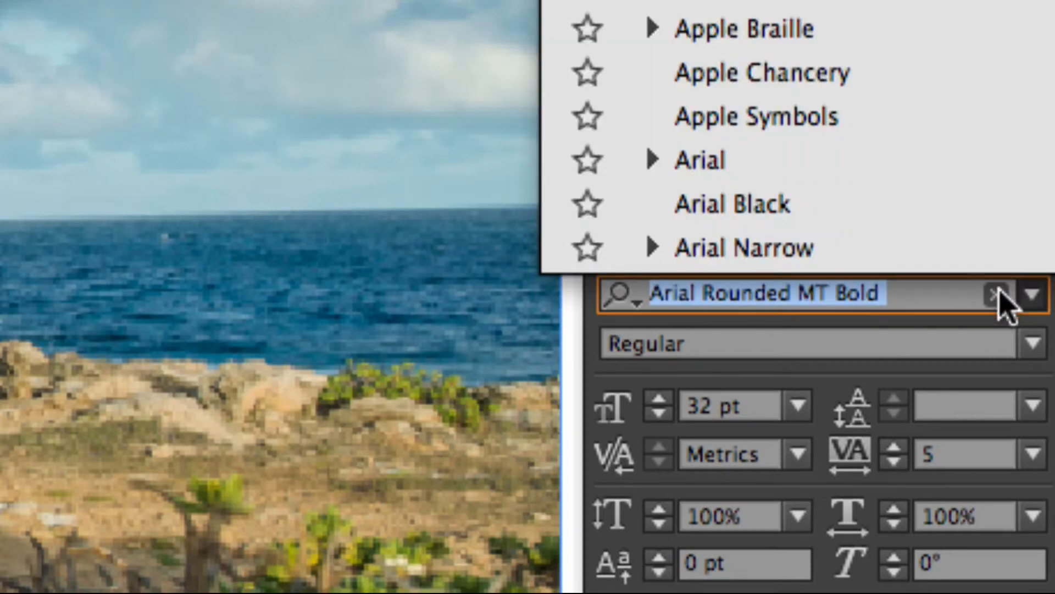
left_click(811, 128)
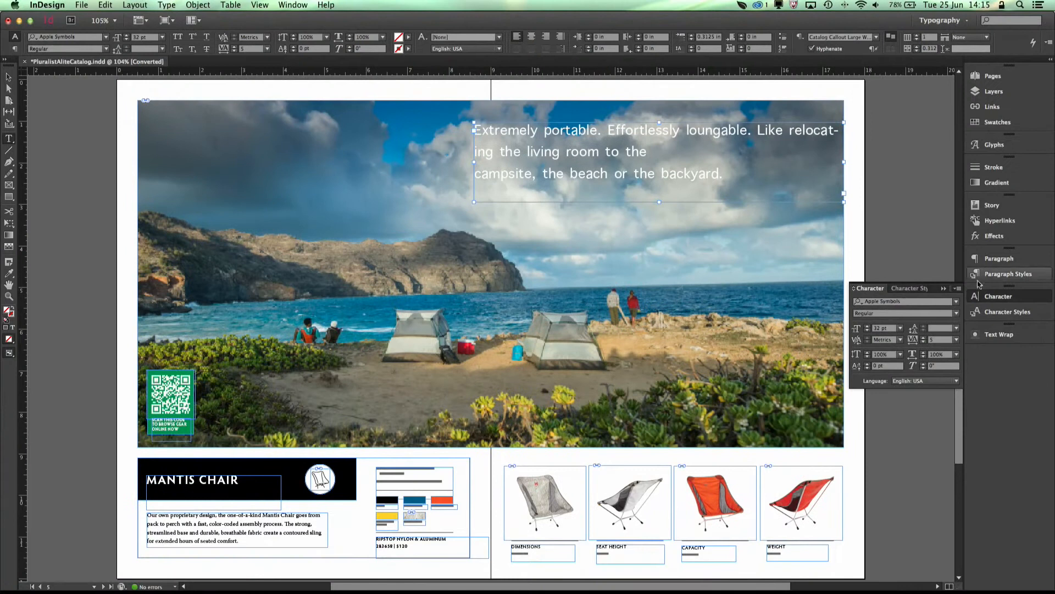
left_click(944, 289)
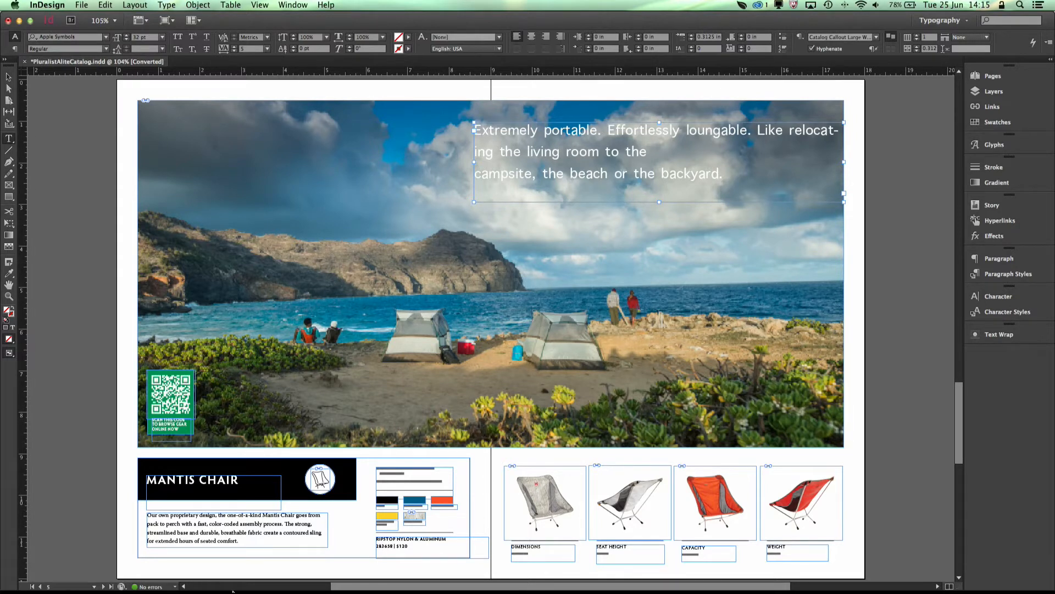
Switch to Illustrator, view the TropicalTreksAd.ai artwork, and return to CliffsSignage.ai with the artboard fitted to the window
mouse_move(232, 590)
left_click(373, 564)
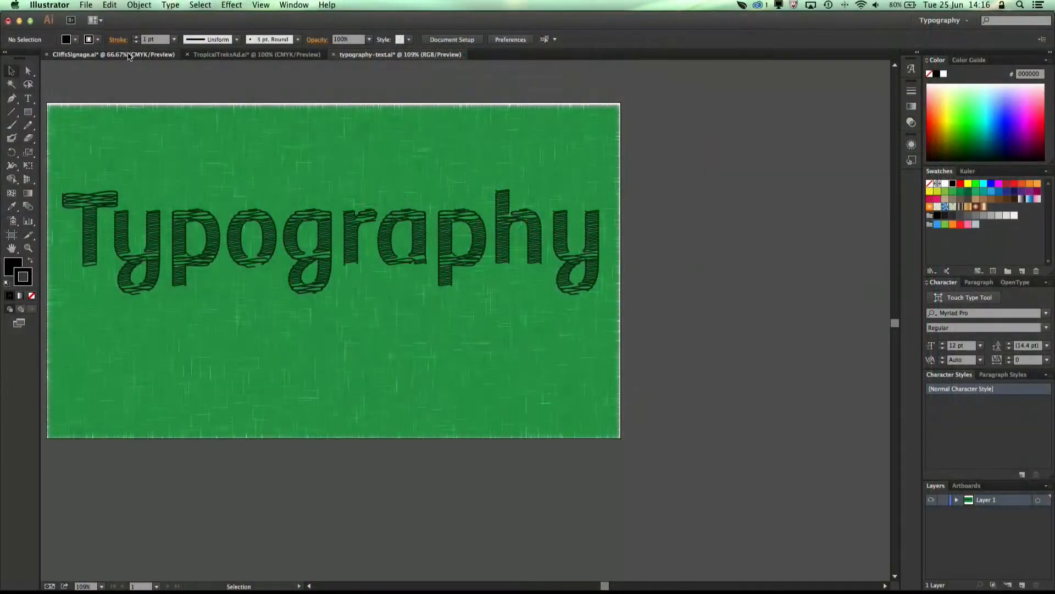
left_click(131, 54)
left_click(216, 56)
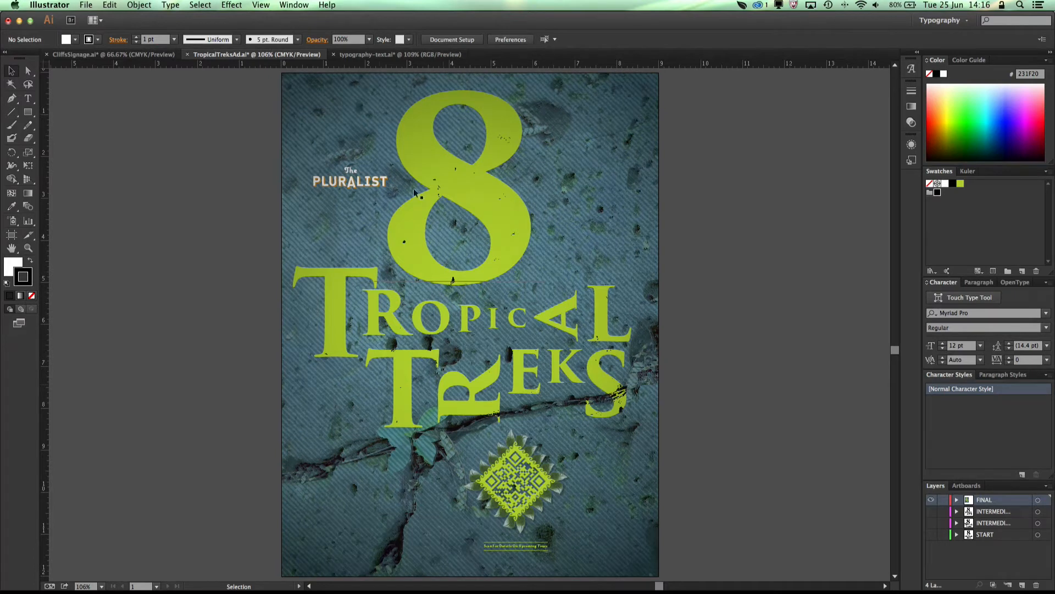
left_click(136, 55)
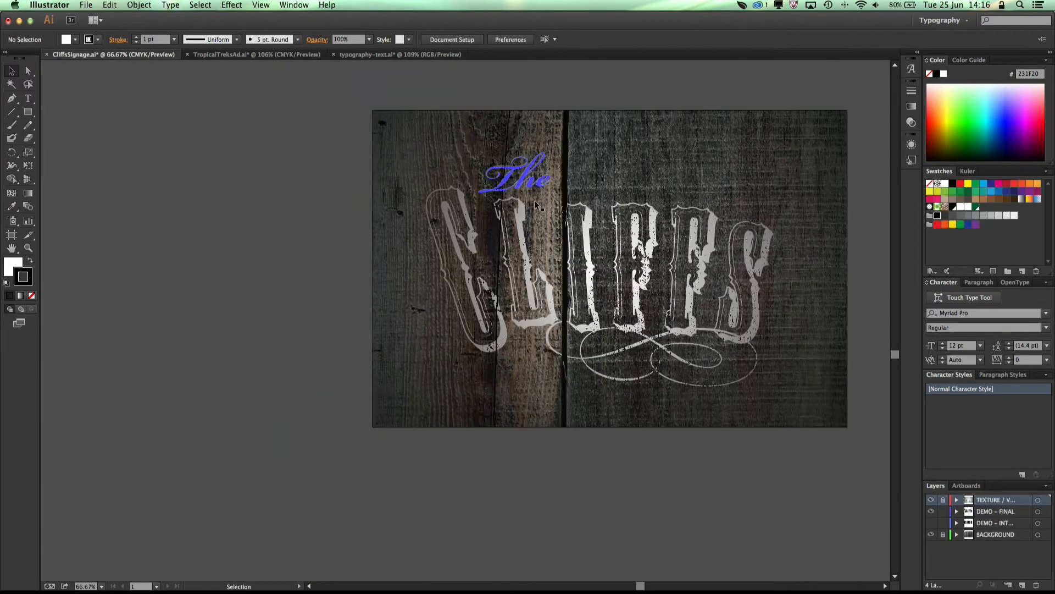
key("super+0")
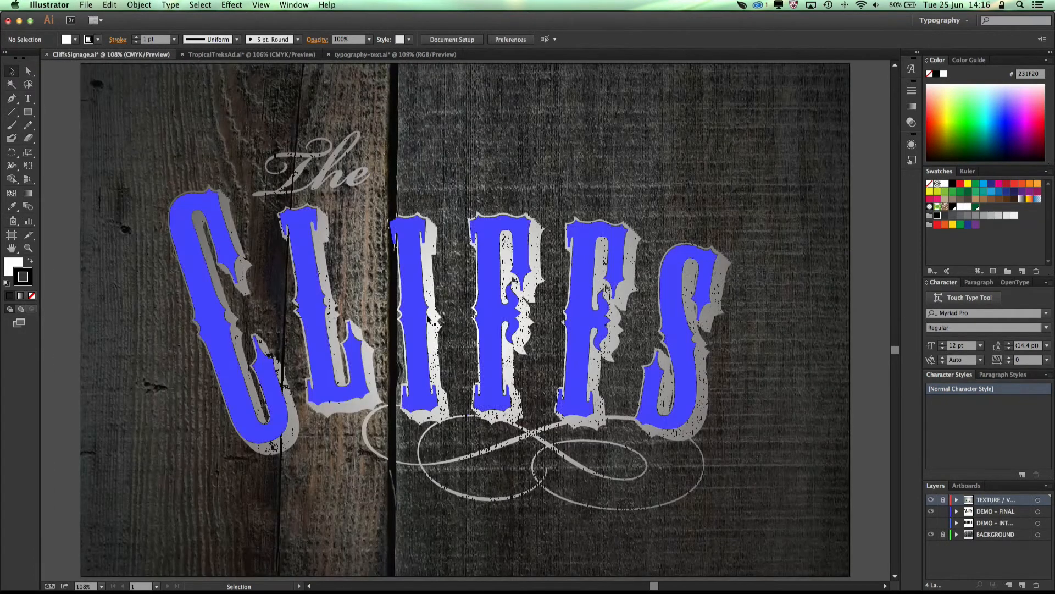
Activate the Touch Type tool on the CLIFFS lettering and show the full set of character options
left_click(420, 319)
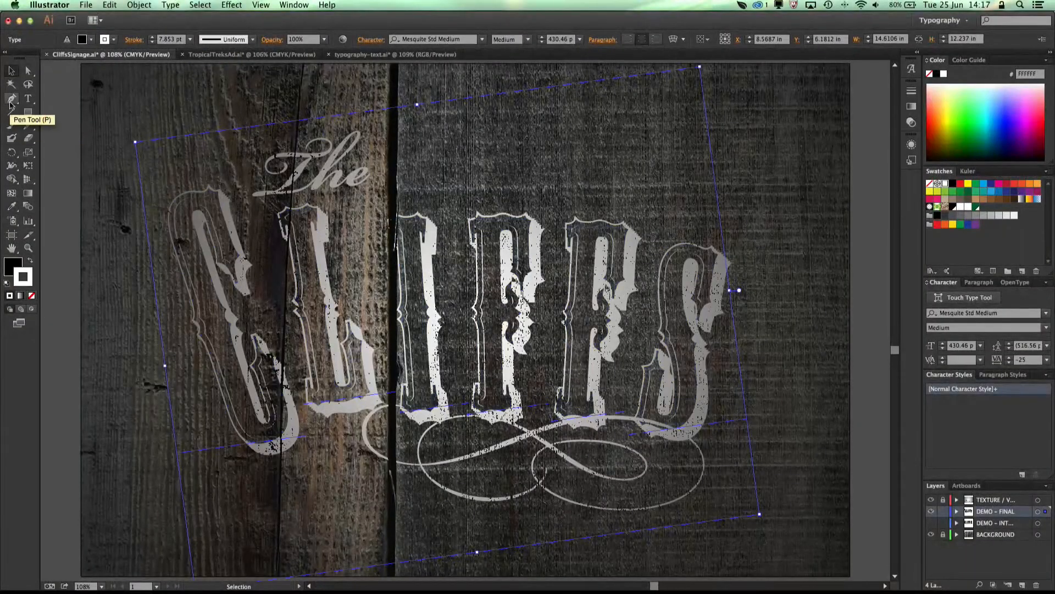
left_click(28, 98)
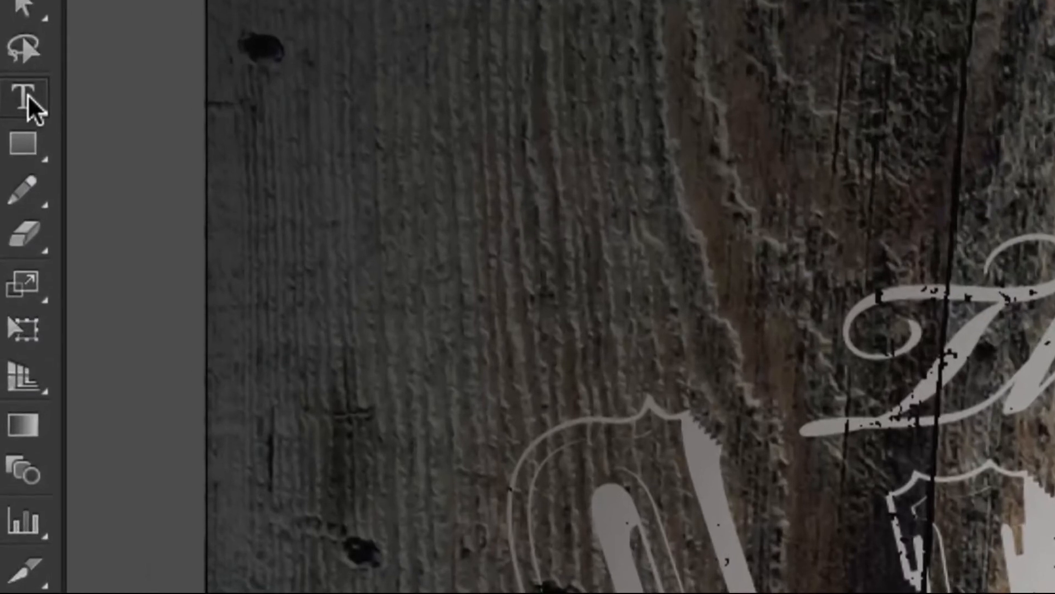
left_click(28, 98)
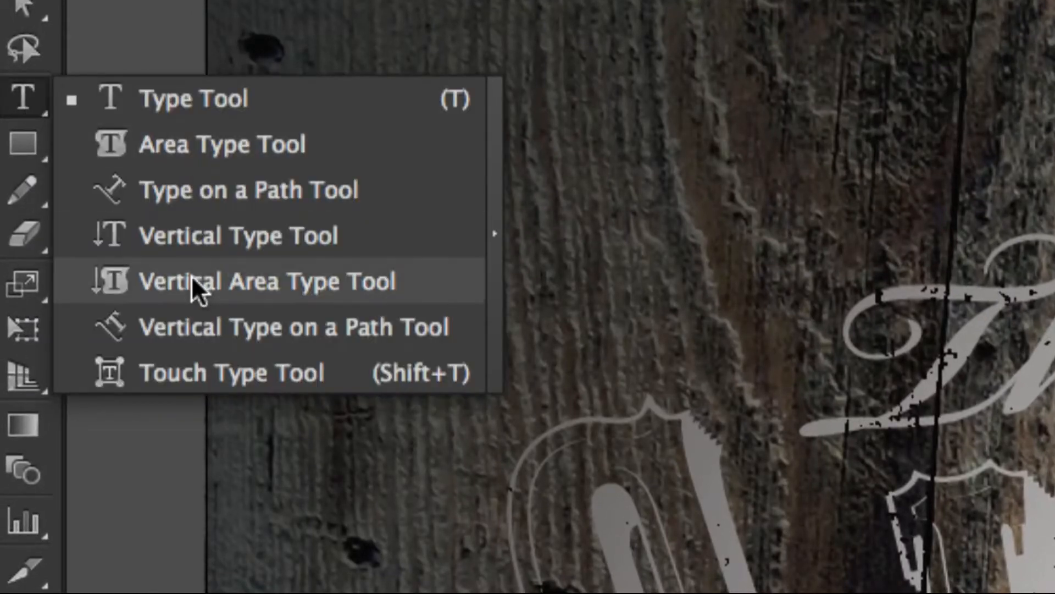
left_click(317, 376)
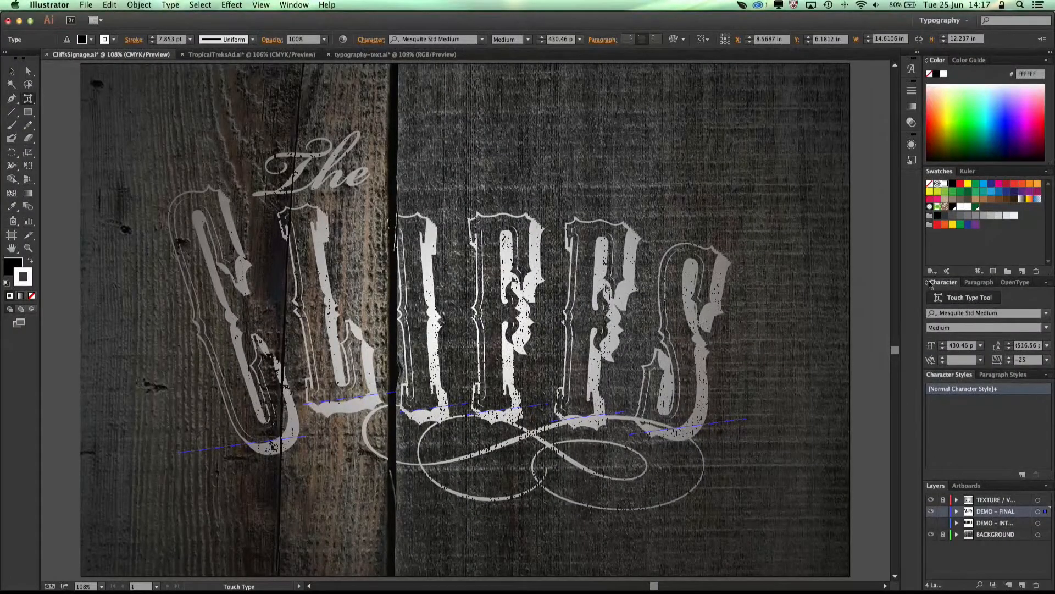
left_click(930, 283)
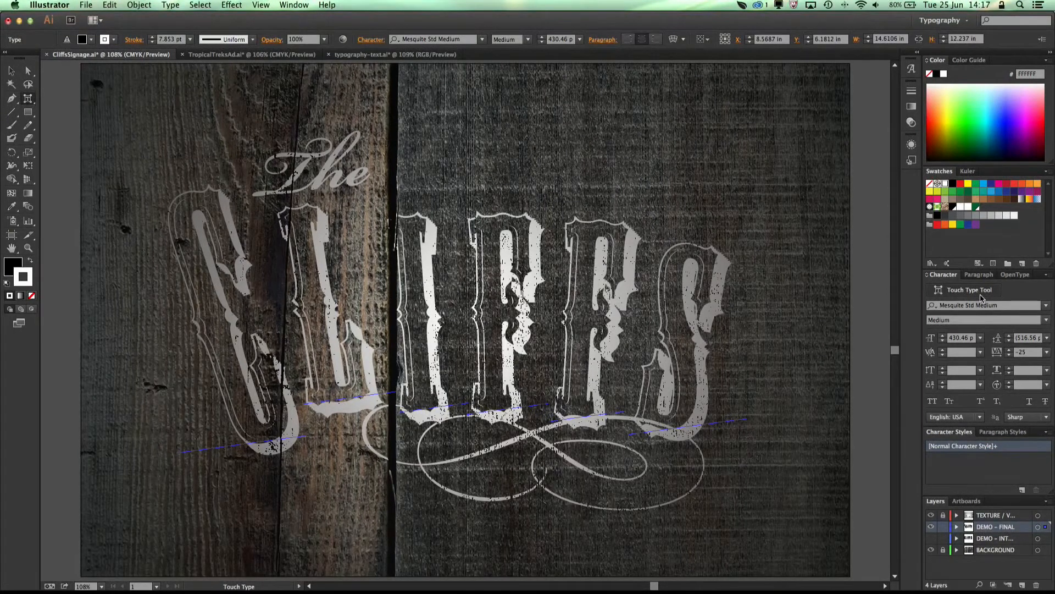
Reselect the CLIFFS lettering as a whole and activate the Touch Type tool again
left_click(11, 70)
left_click(293, 283)
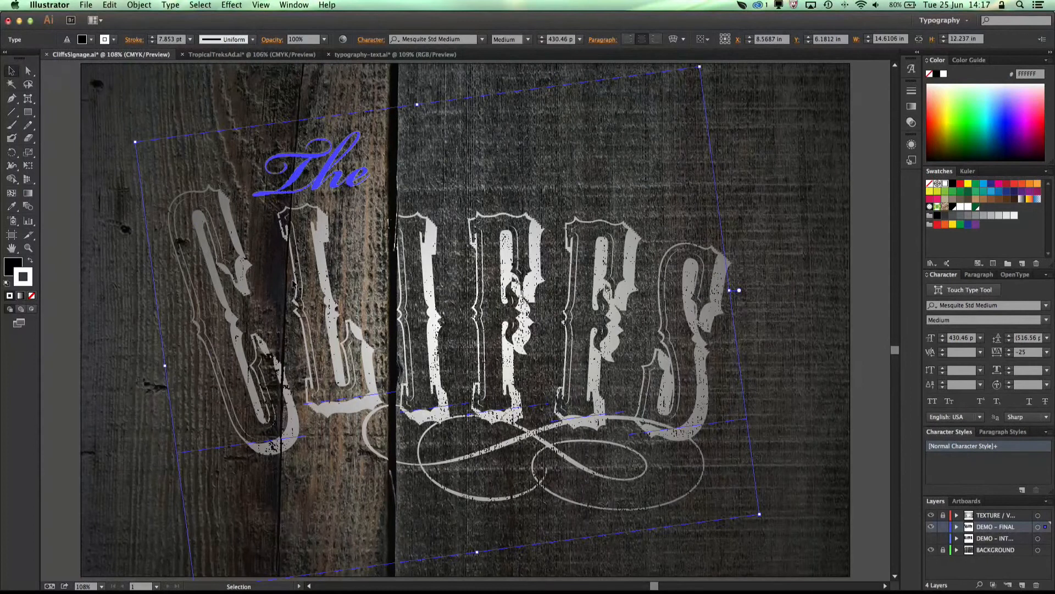
left_click(306, 279)
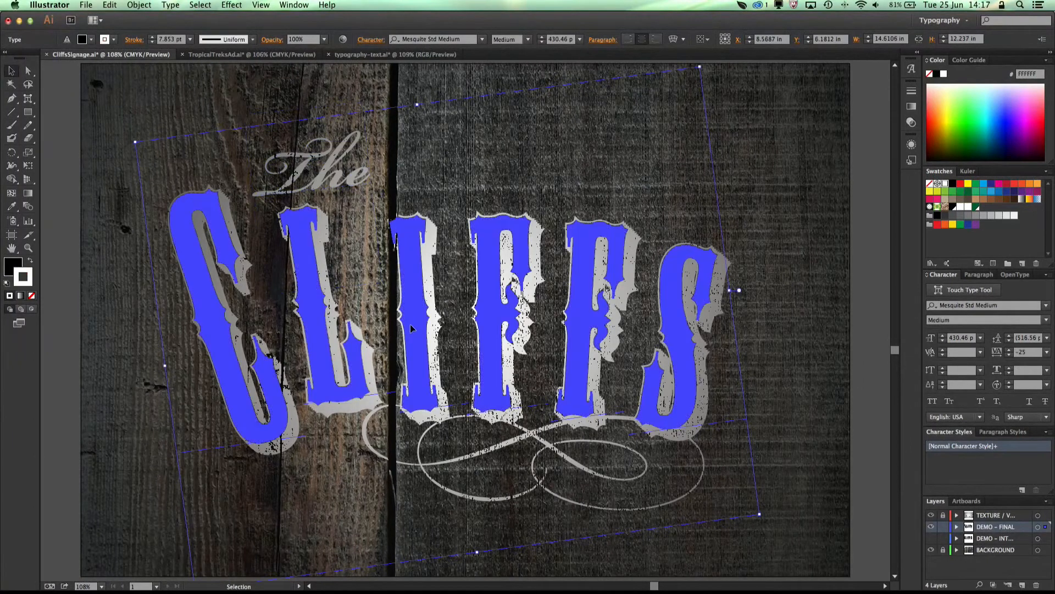
left_click(952, 290)
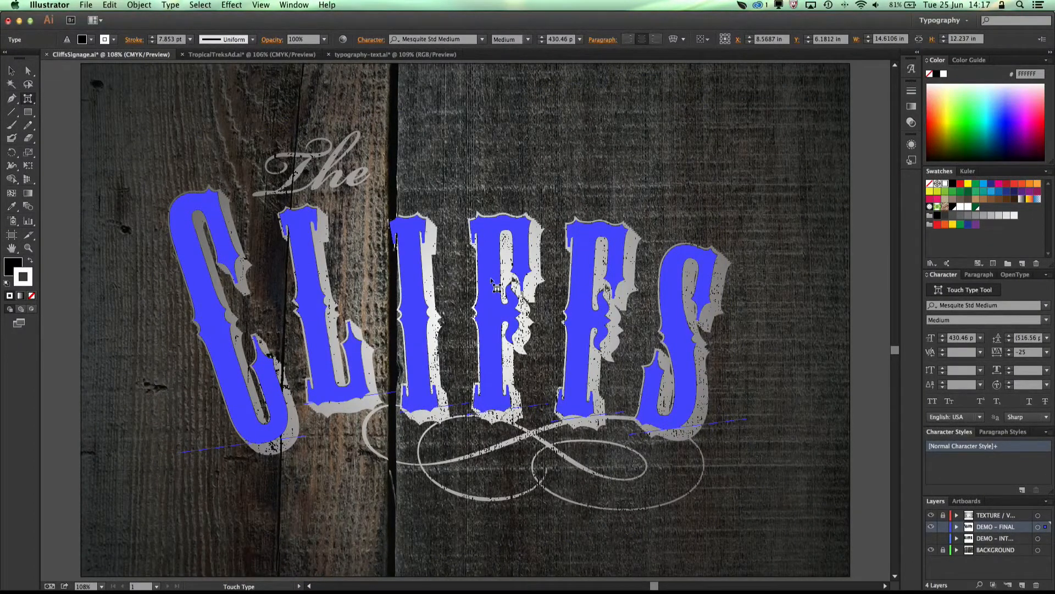
Rotate the first F of CLIFFS to about 175°, scale it to about 63% height and 204% width, and raise it above the baseline
left_click(490, 296)
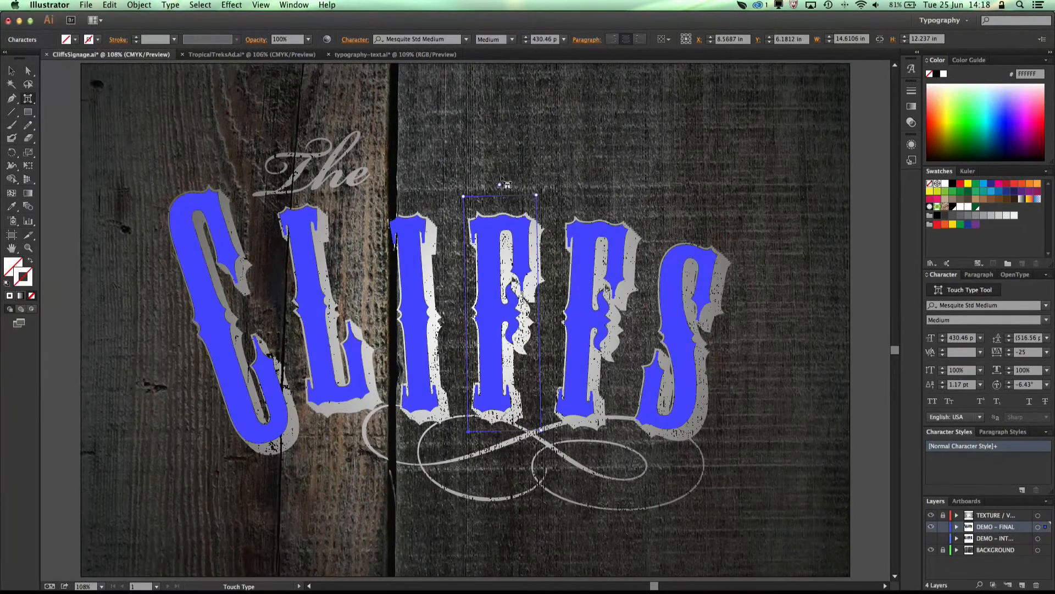
left_click_drag(499, 185, 533, 328)
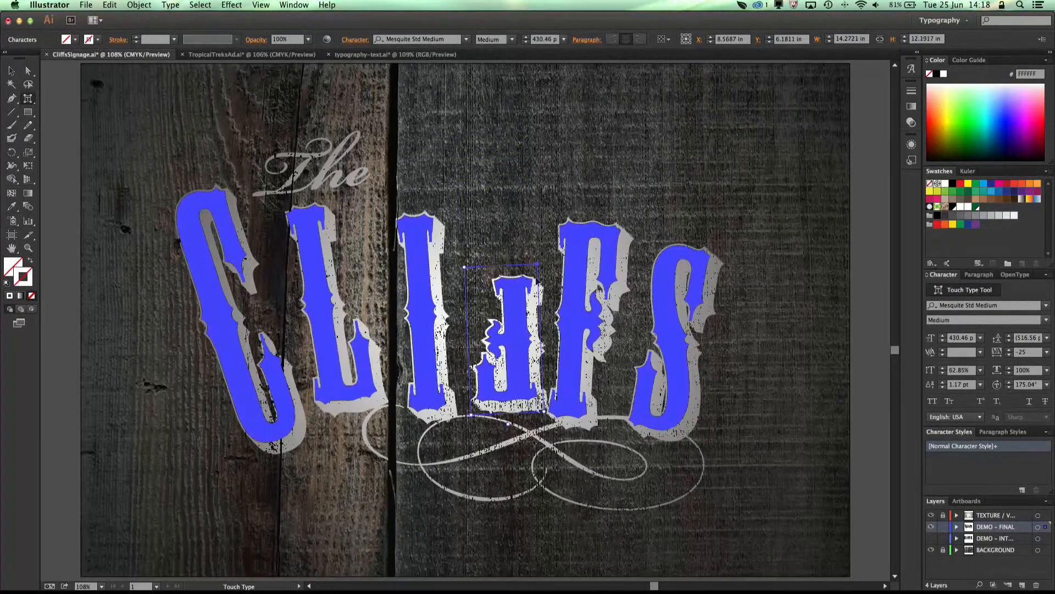
left_click_drag(465, 267, 387, 265)
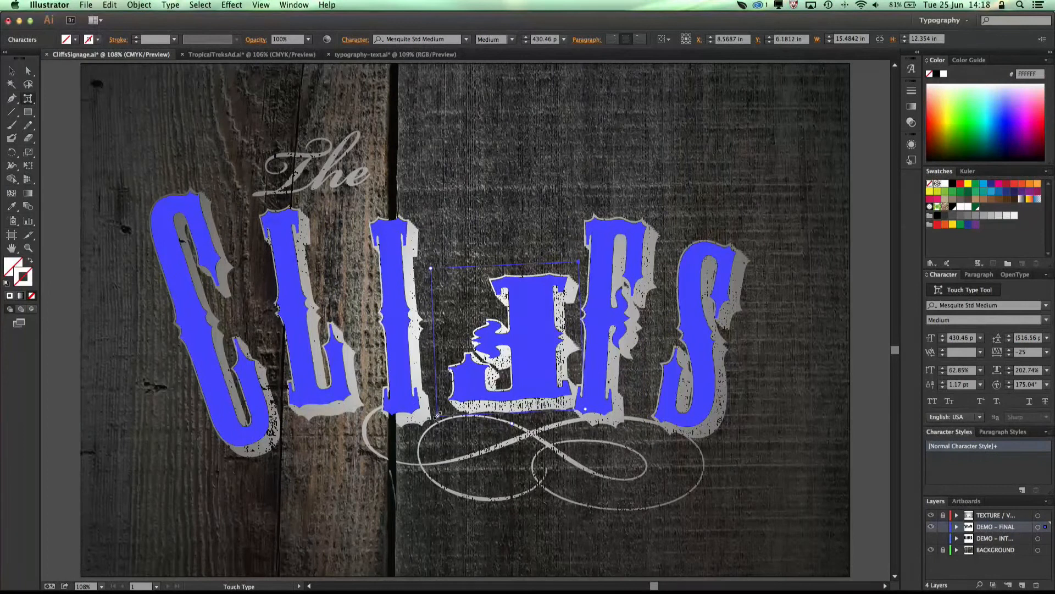
mouse_move(437, 414)
left_mouse_down()
mouse_move(433, 428)
mouse_move(437, 416)
left_mouse_up()
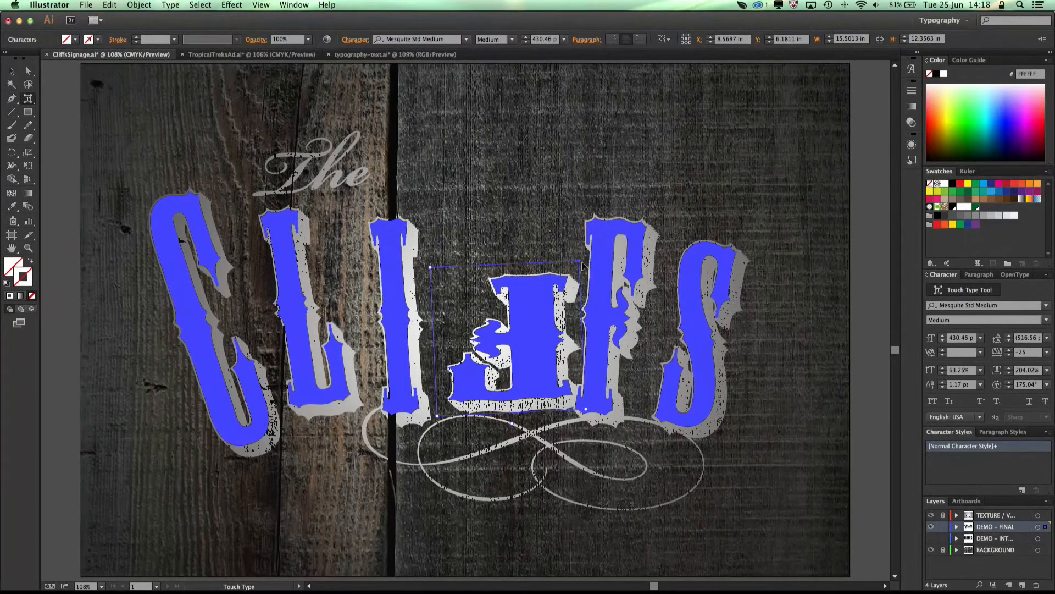
left_click_drag(581, 264, 568, 182)
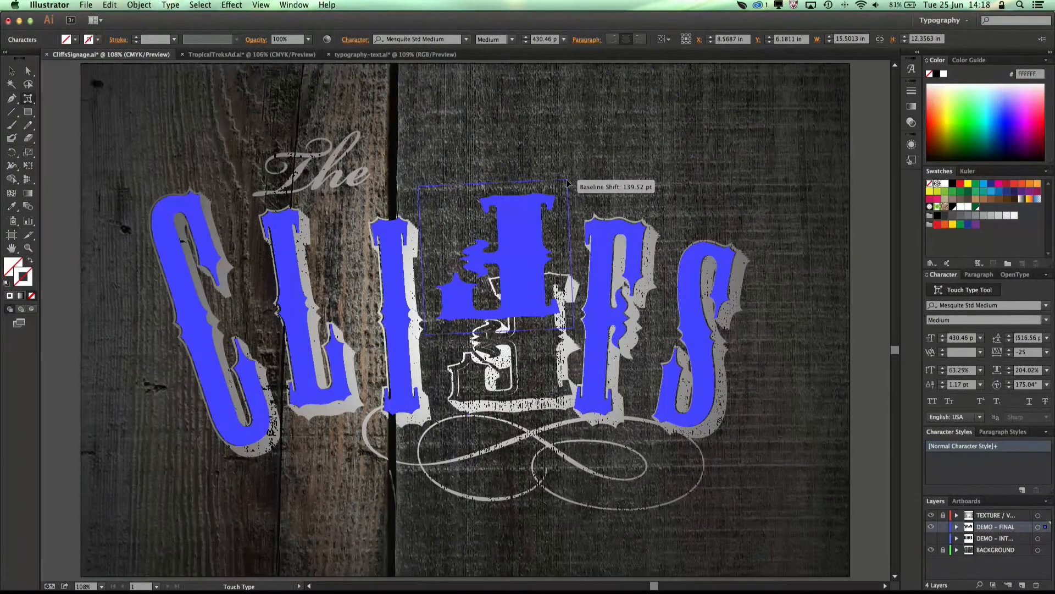
mouse_move(567, 183)
left_mouse_down()
mouse_move(556, 192)
mouse_move(571, 193)
mouse_move(569, 182)
mouse_move(568, 193)
left_mouse_up()
Tilt the second F of CLIFFS to about -34°, and shrink the S and move it closer to that F
left_click(608, 299)
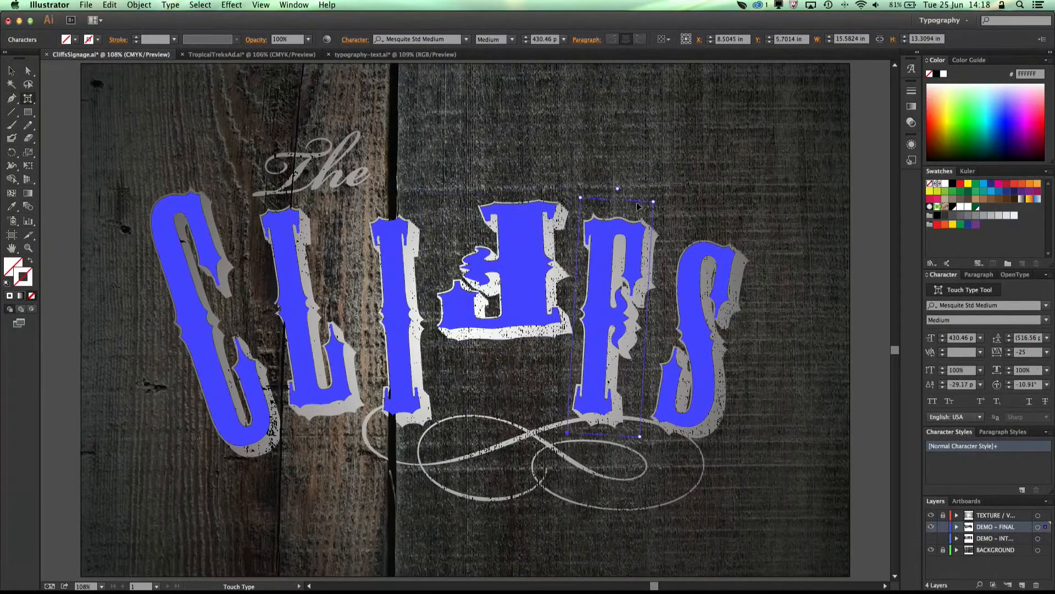
left_click_drag(618, 188, 664, 201)
left_click(729, 307)
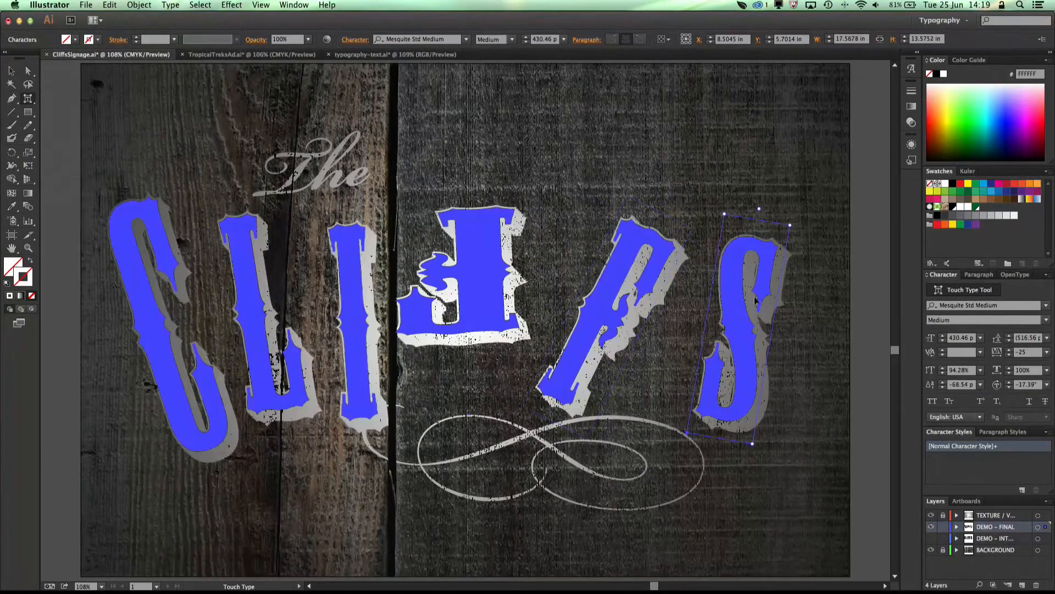
left_click_drag(787, 231, 774, 303)
left_click_drag(714, 430, 665, 427)
left_click(649, 380)
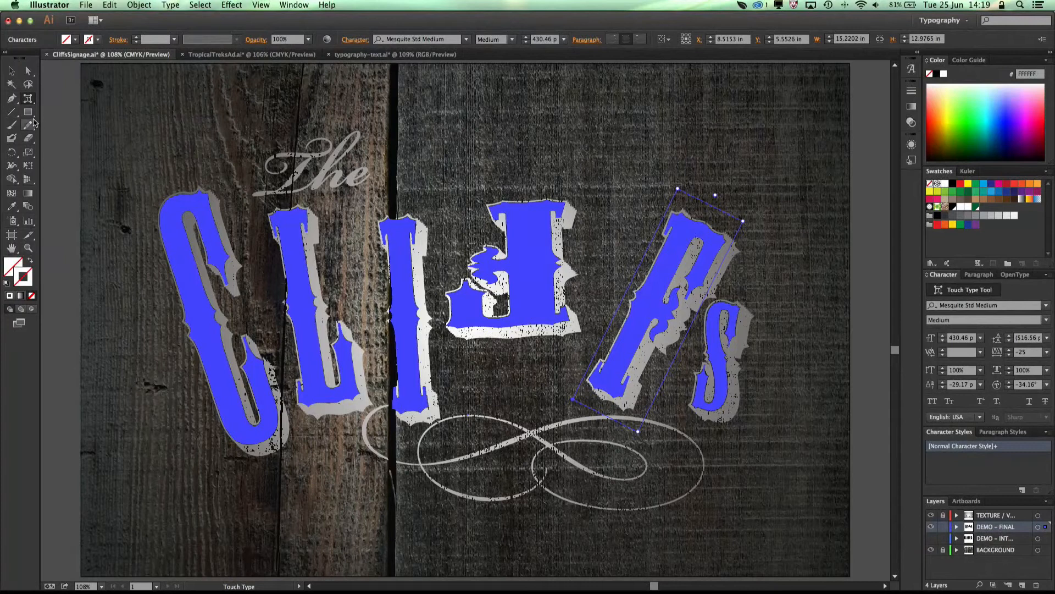
Select the whole CLIFFS word with the Type tool and set its font to Rockwell Extra Bold
left_click_drag(28, 98, 72, 100)
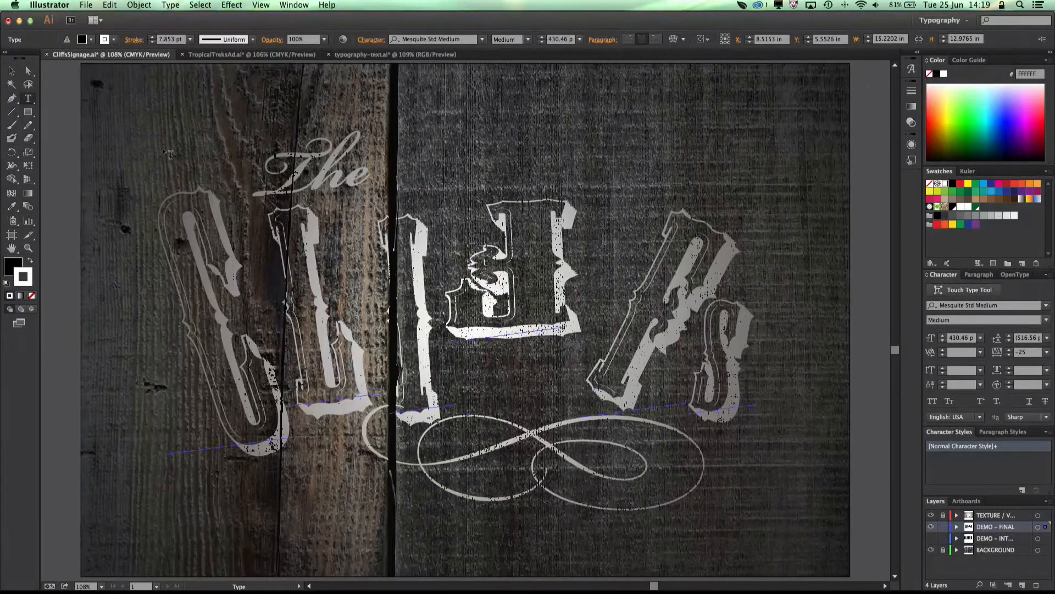
left_click(343, 282)
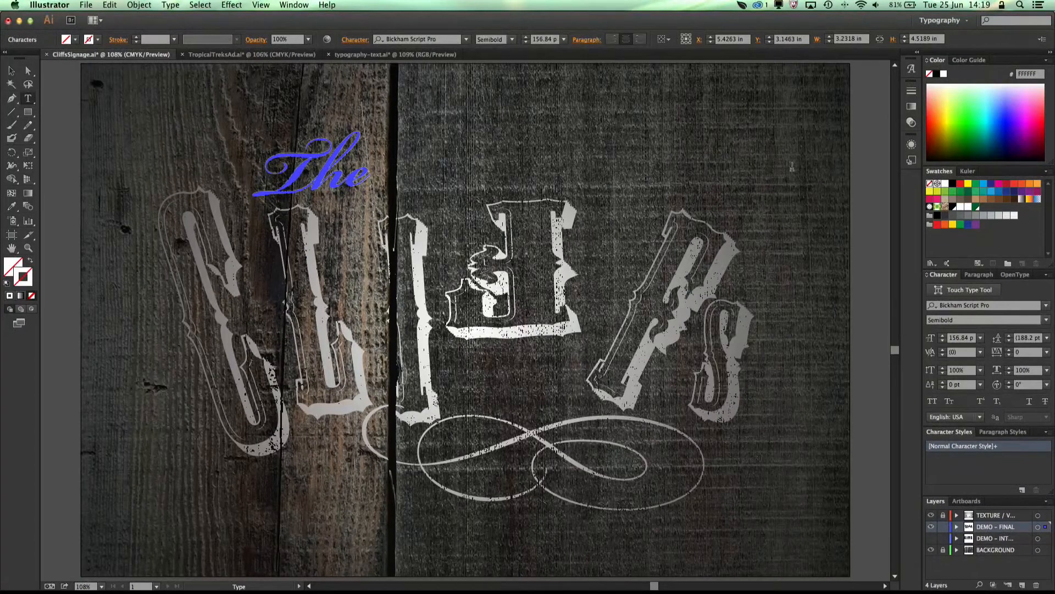
left_click(614, 332)
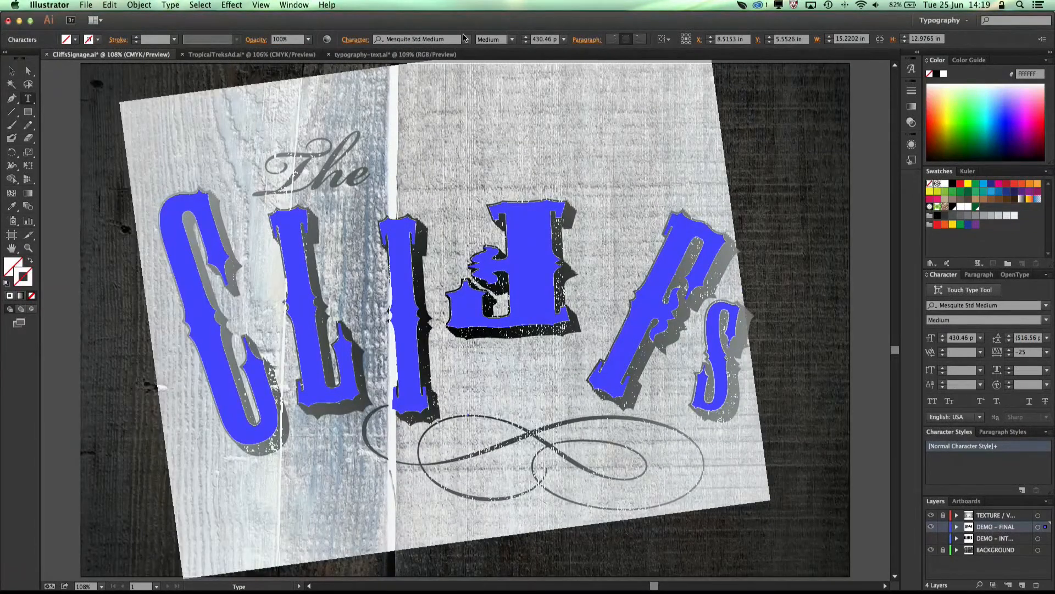
left_click(466, 39)
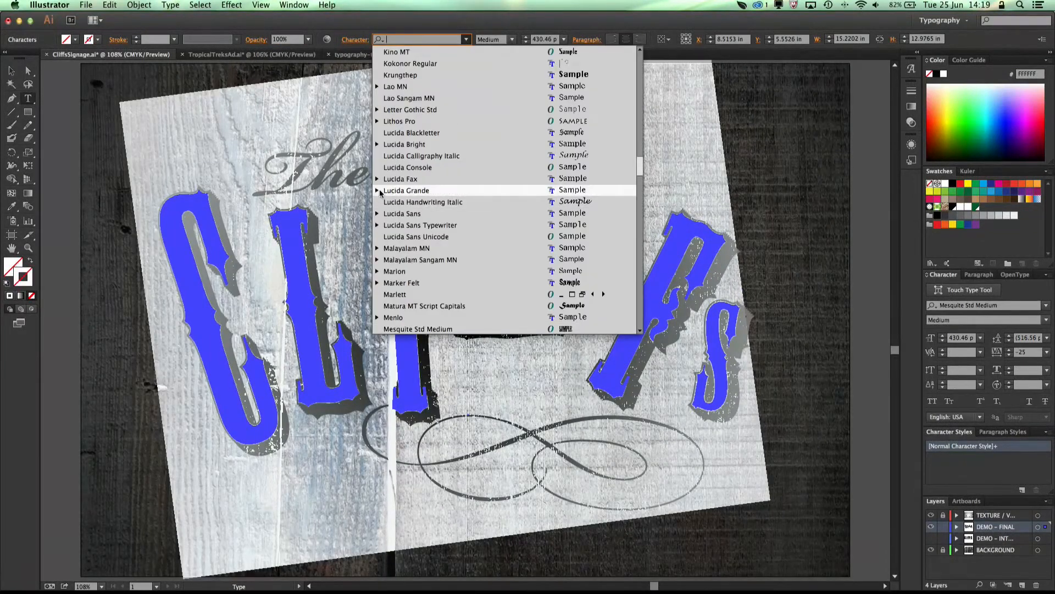
scroll(461, 202, "down", 5)
scroll(462, 203, "down", 15)
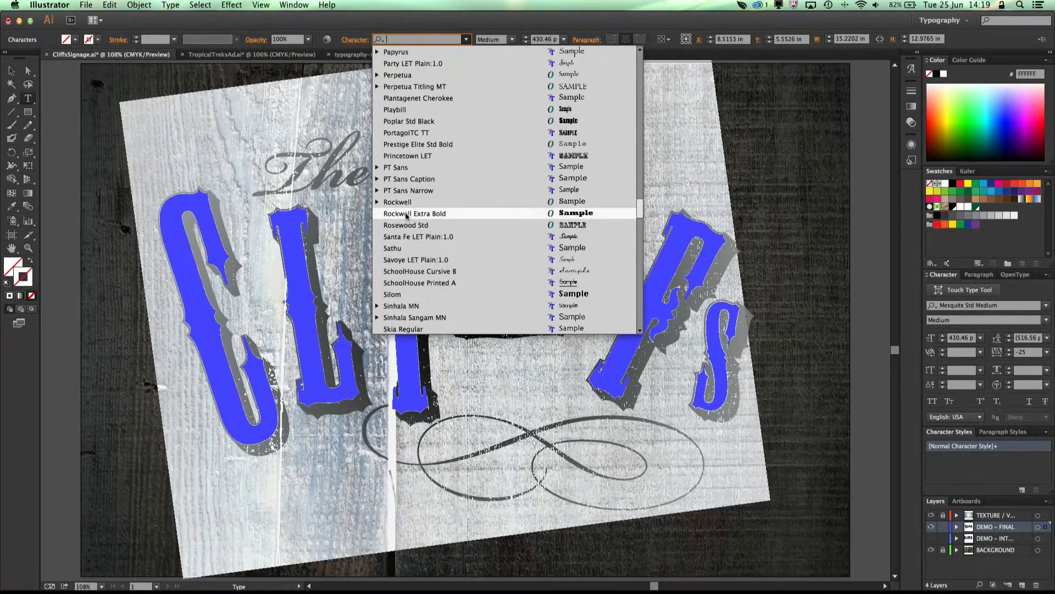
left_click(414, 213)
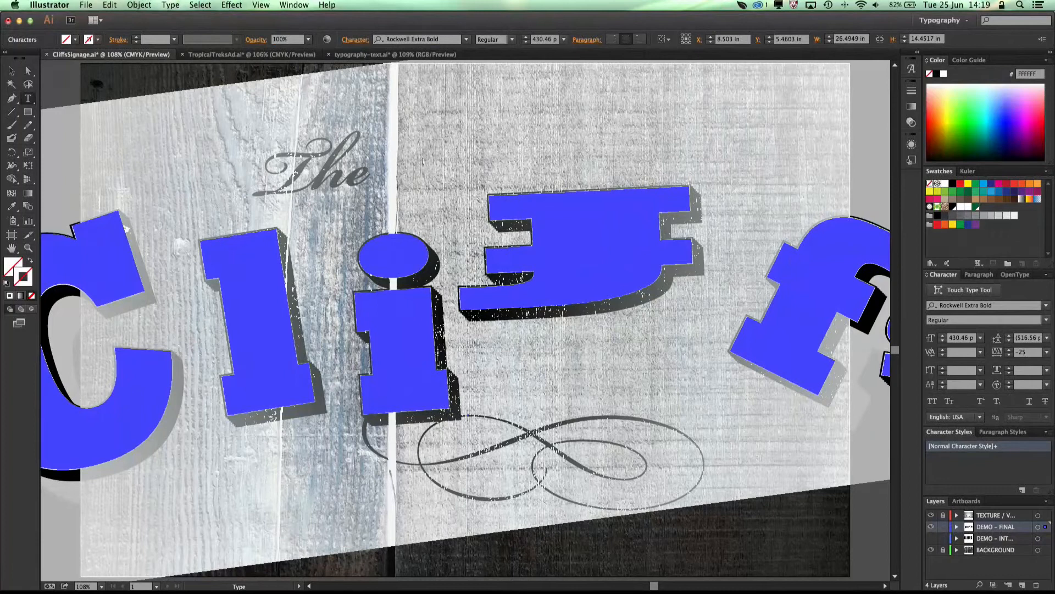
Hide the selection edges and set the lettering's font size to 350 pt
key("super+h")
triple_click(540, 40)
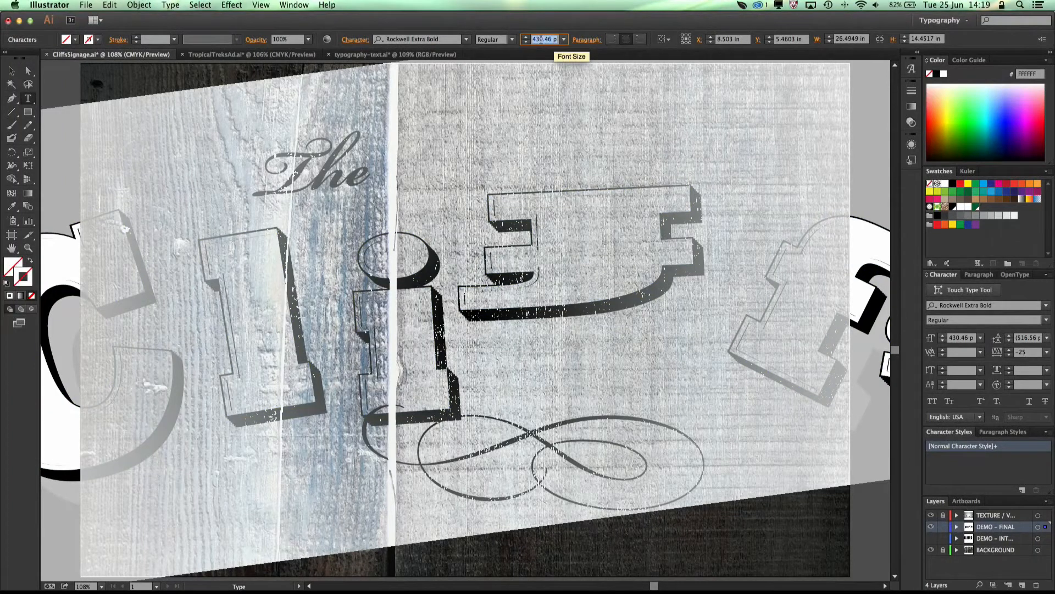
type("350")
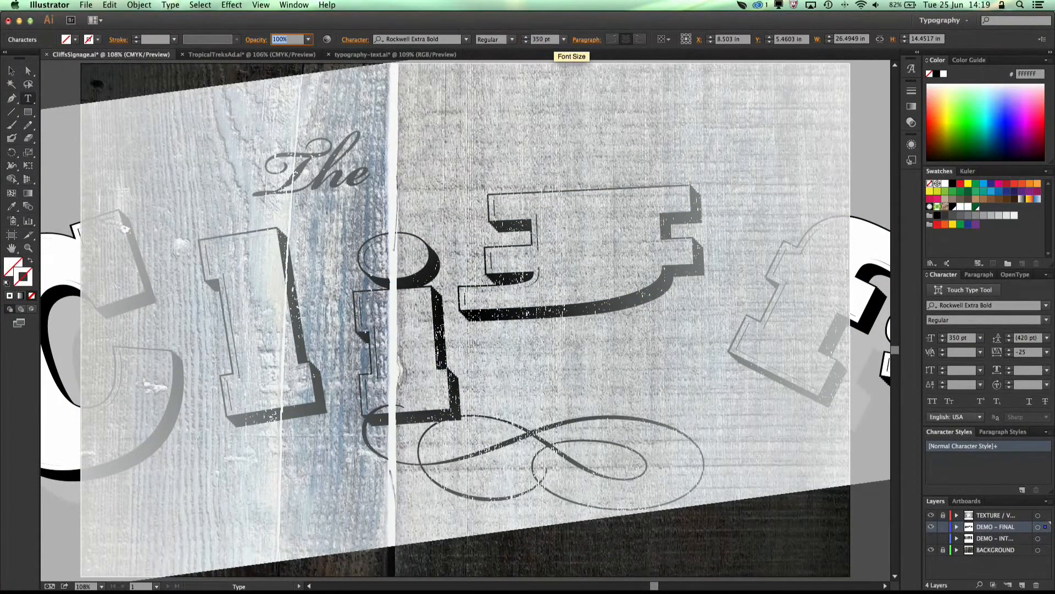
Set the lettering's font size to 200 pt and select its type object with the Selection tool
key("Tab")
triple_click(541, 40)
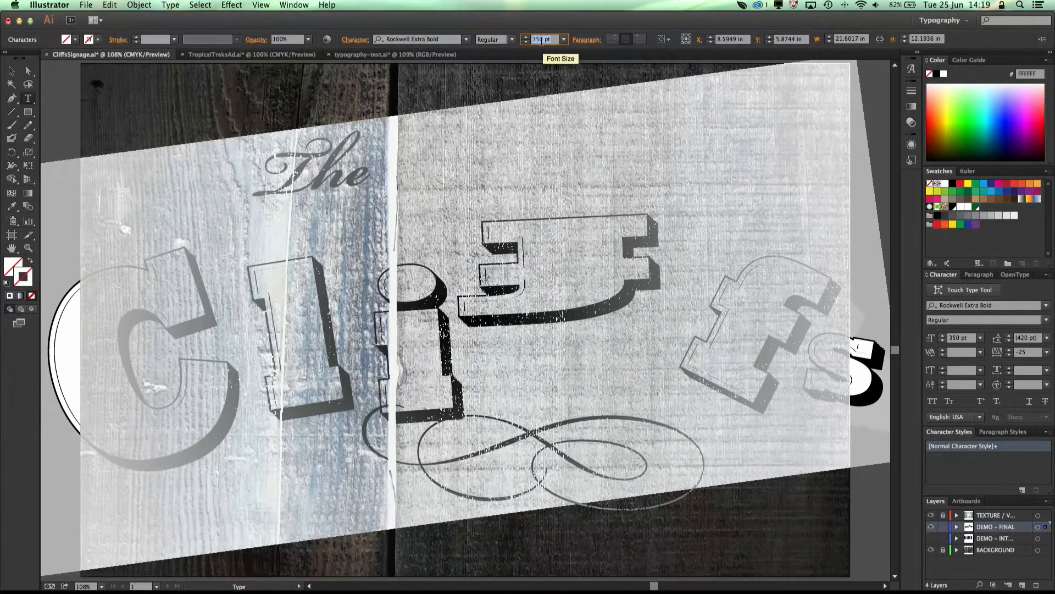
key("Tab")
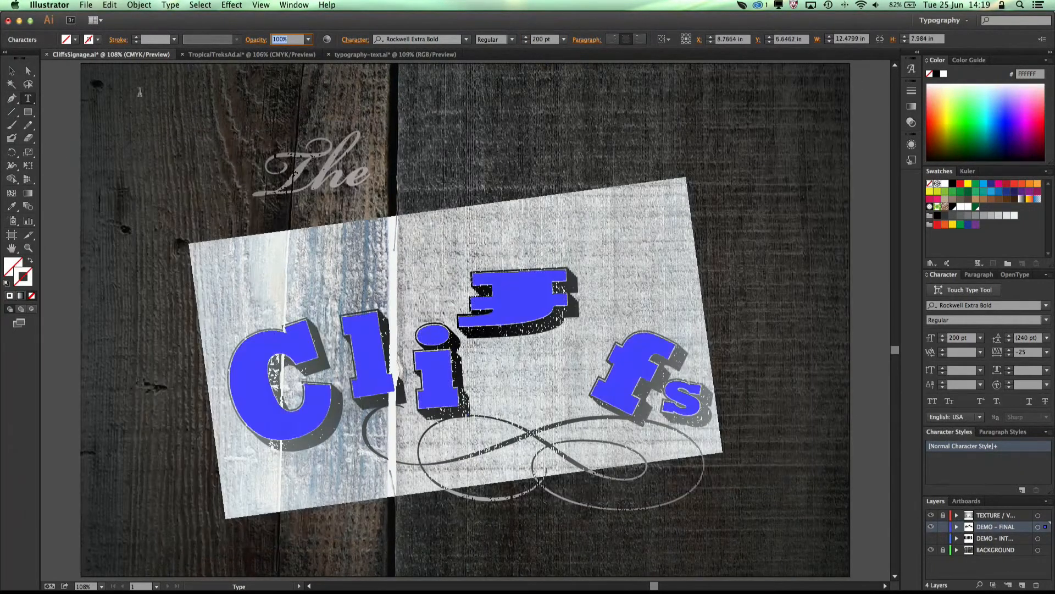
left_click(11, 71)
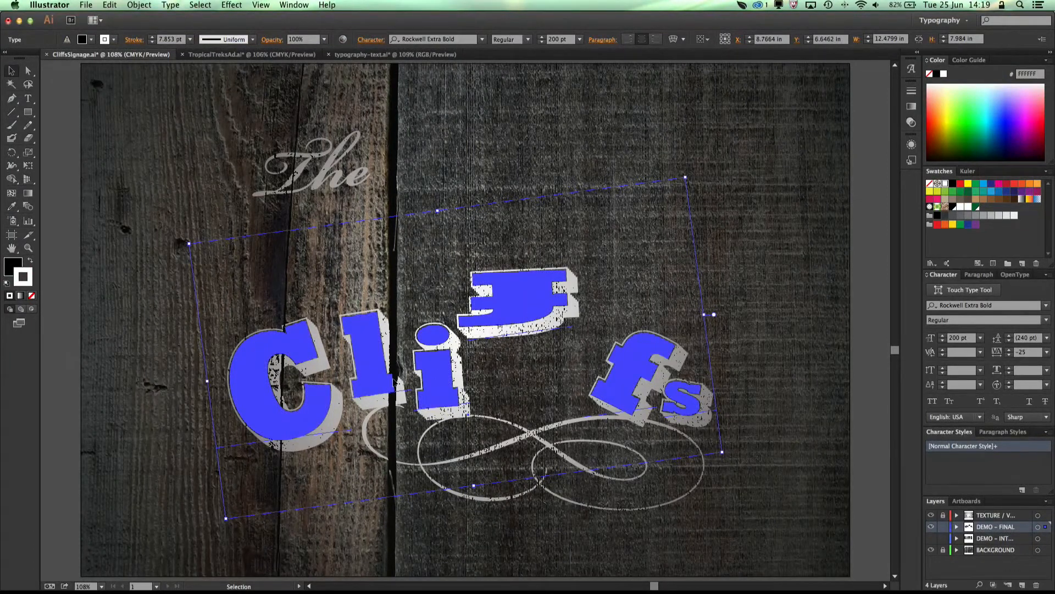
Replace the C at the start of the Cliffs lettering with a K using the Type tool
key("t")
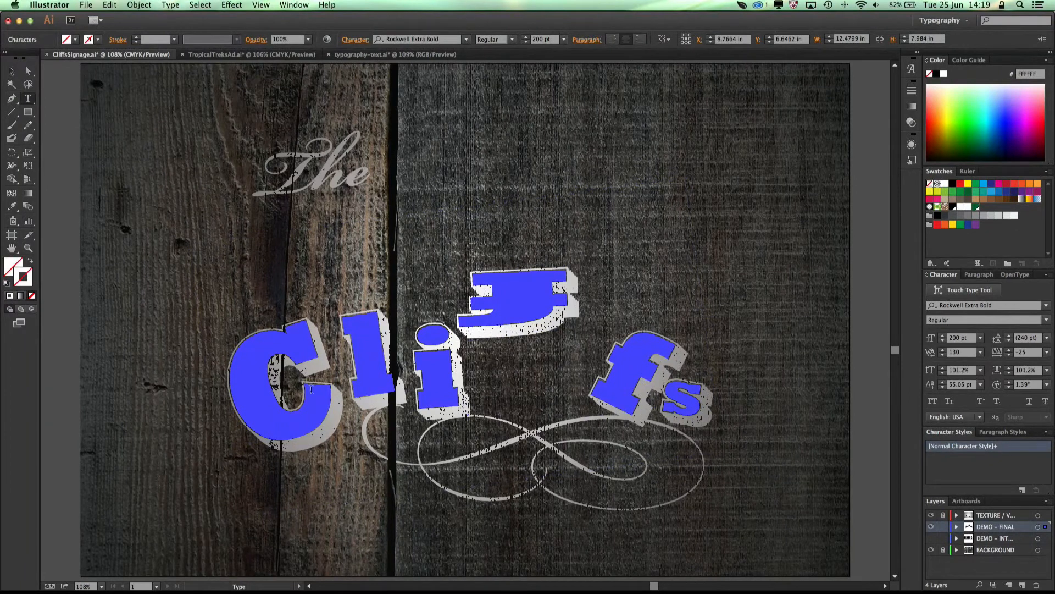
left_click(311, 389)
type("K")
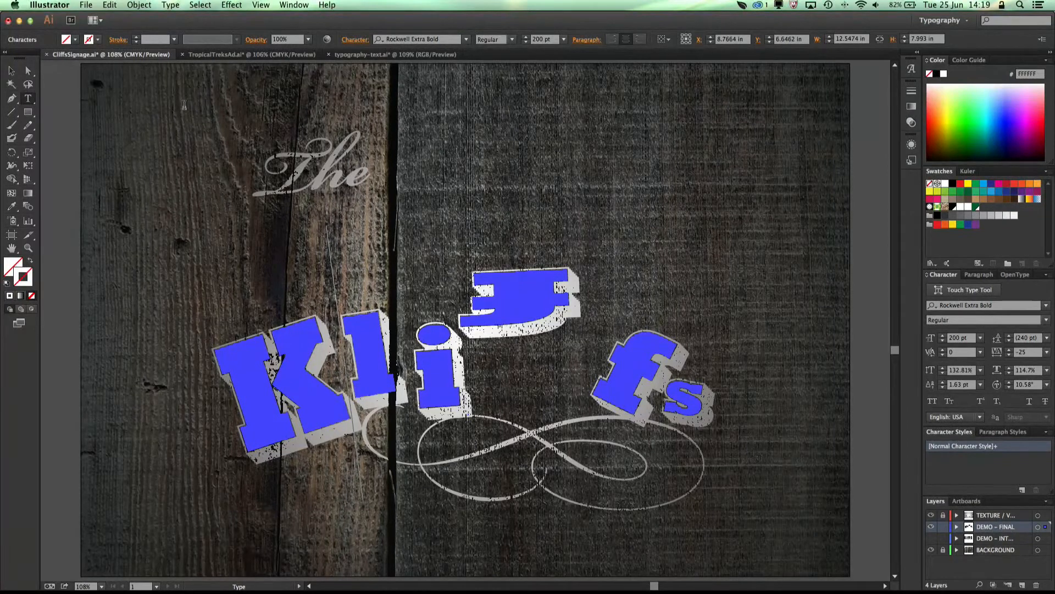
Activate the Touch Type tool and select the upside-down F in the lettering
left_click(29, 100)
left_click_drag(30, 102, 88, 177)
left_click(501, 304)
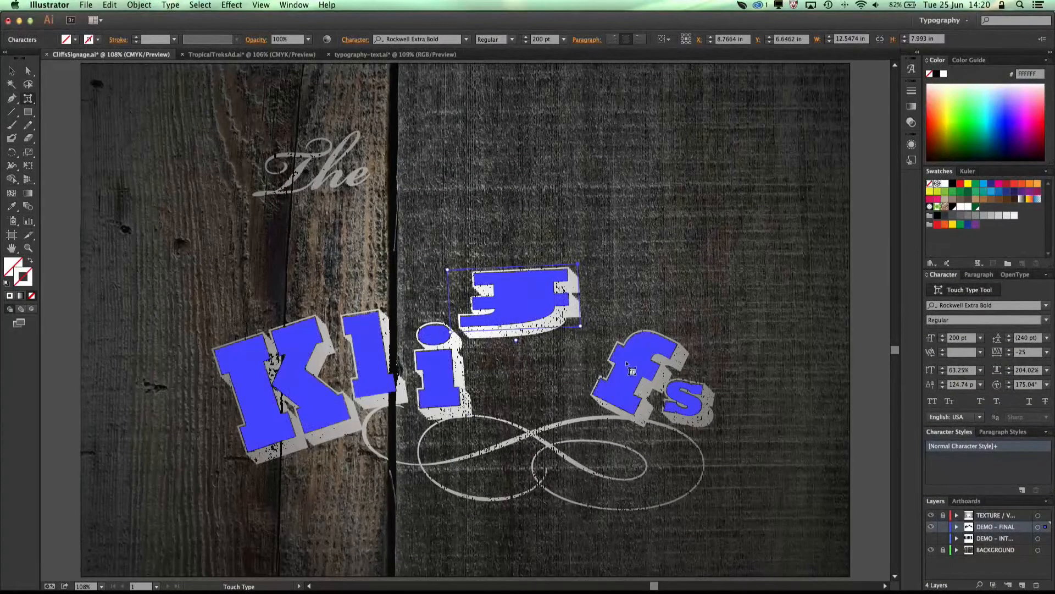
In TropicalTreksAd.ai, rotate the R of TREKS to about -178° with the Touch Type tool and lower its baseline shift to about -113 pt
left_click(237, 54)
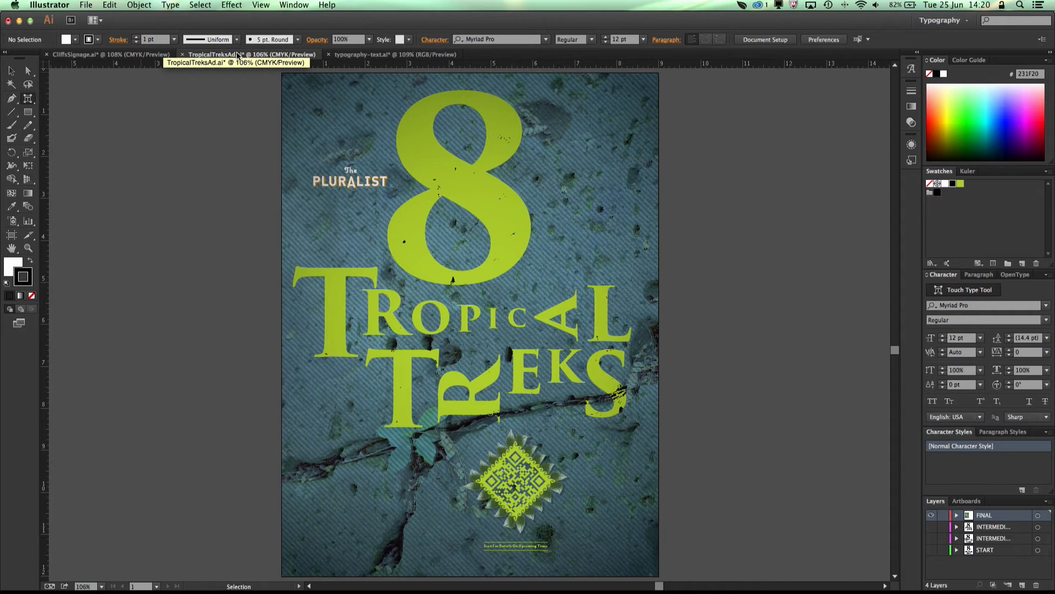
key("shift+t")
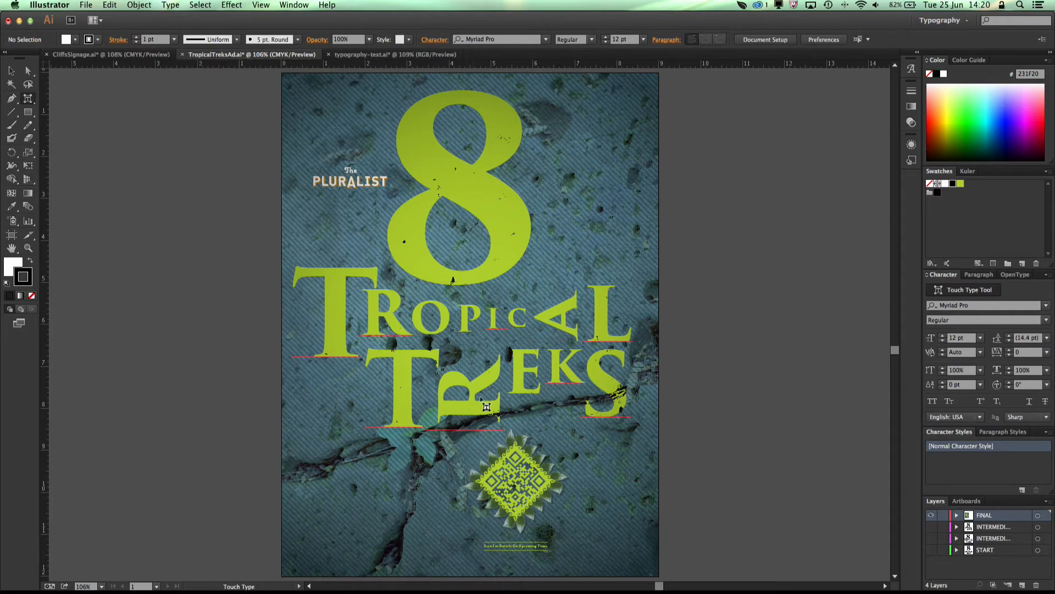
left_click(482, 395)
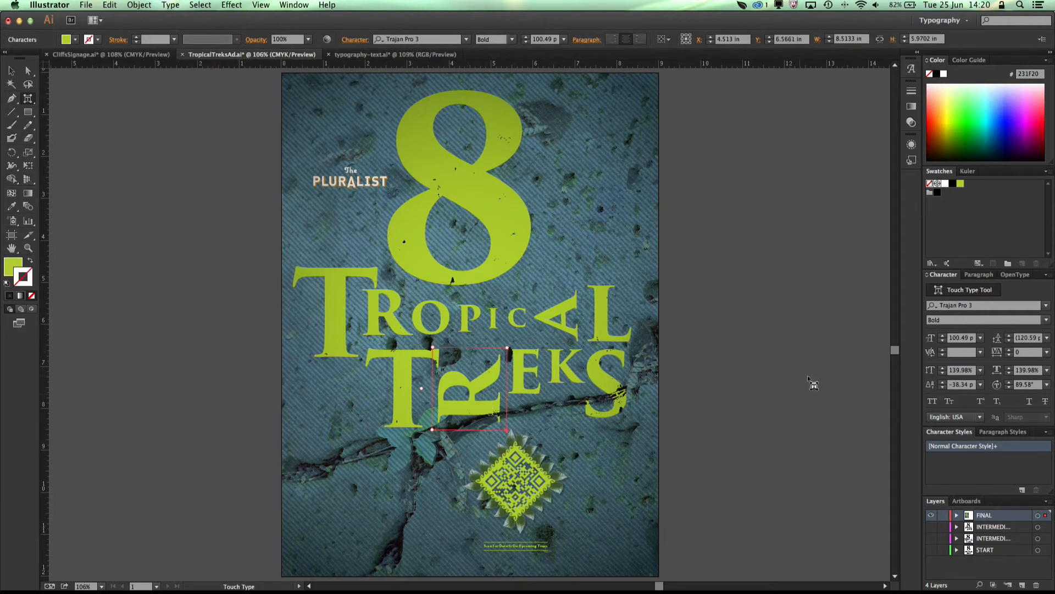
left_click_drag(420, 389, 474, 447)
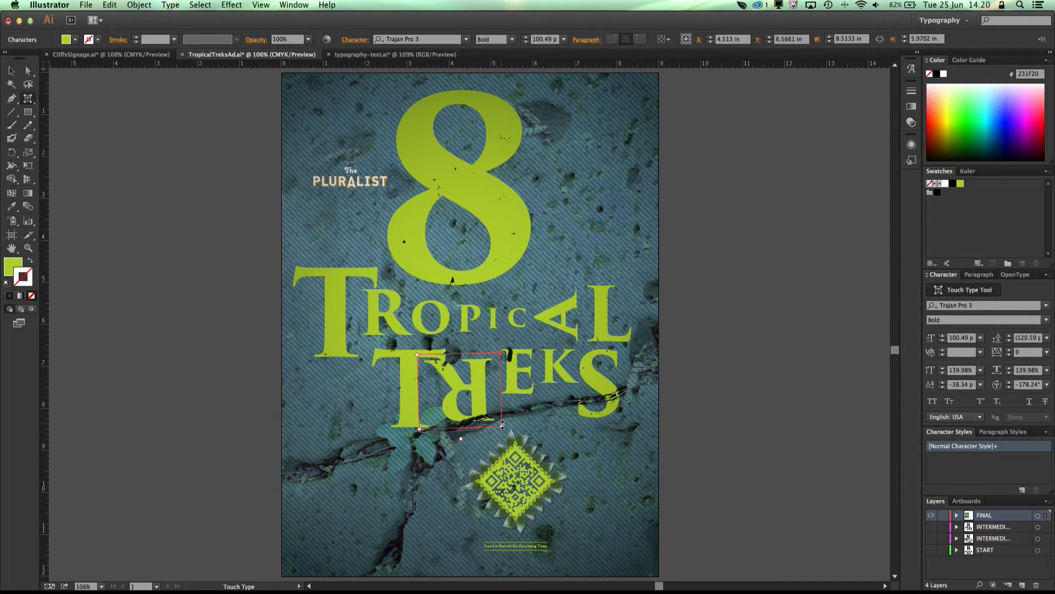
left_click_drag(504, 353, 509, 398)
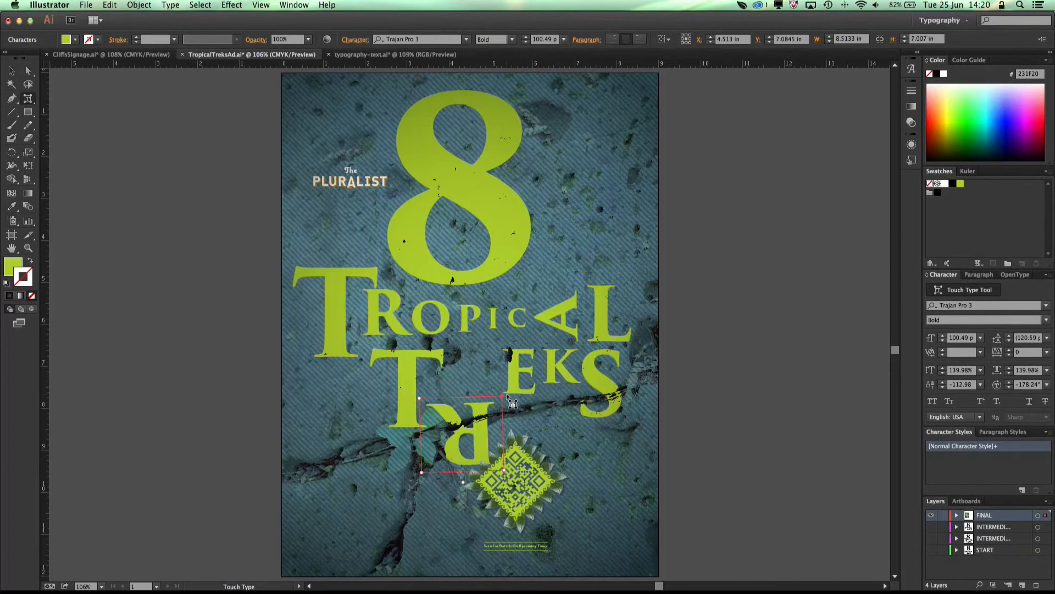
left_click(762, 396)
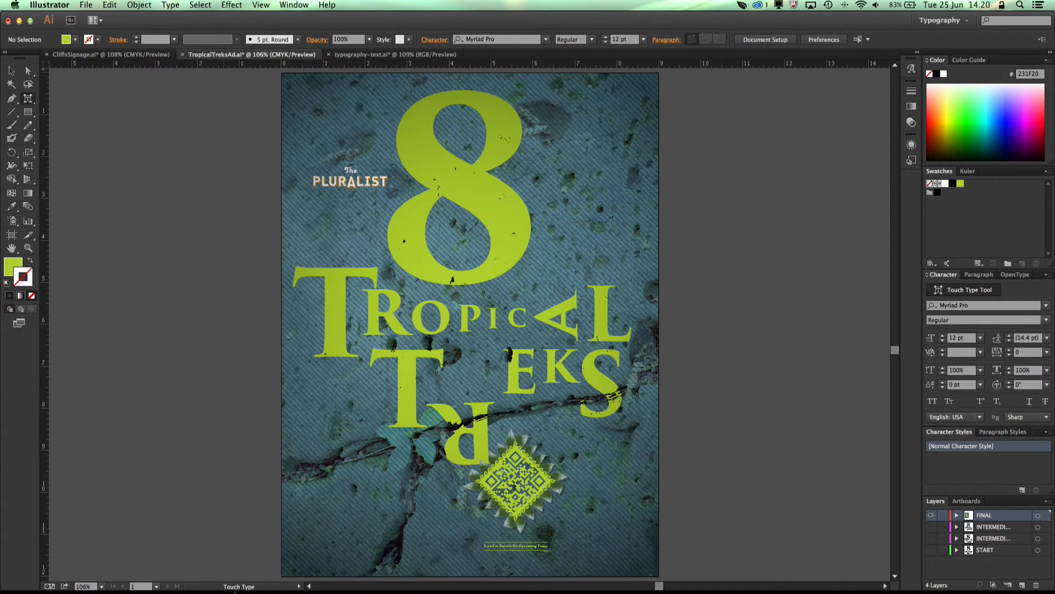
Switch to Photoshop CC and set the Hello text's anti-aliasing to Mac LCD
left_click(345, 581)
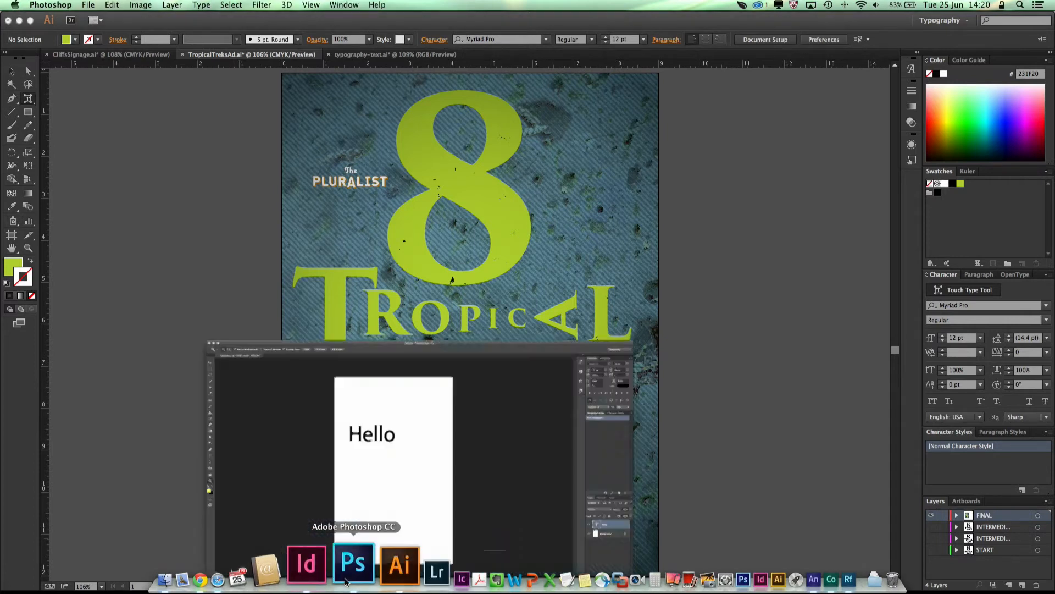
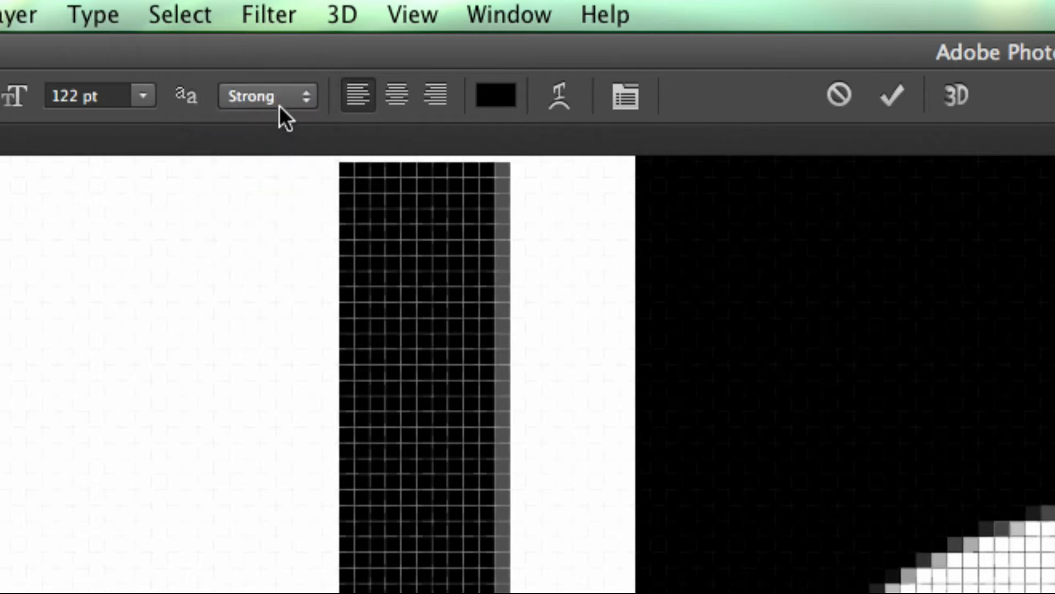
left_click(281, 95)
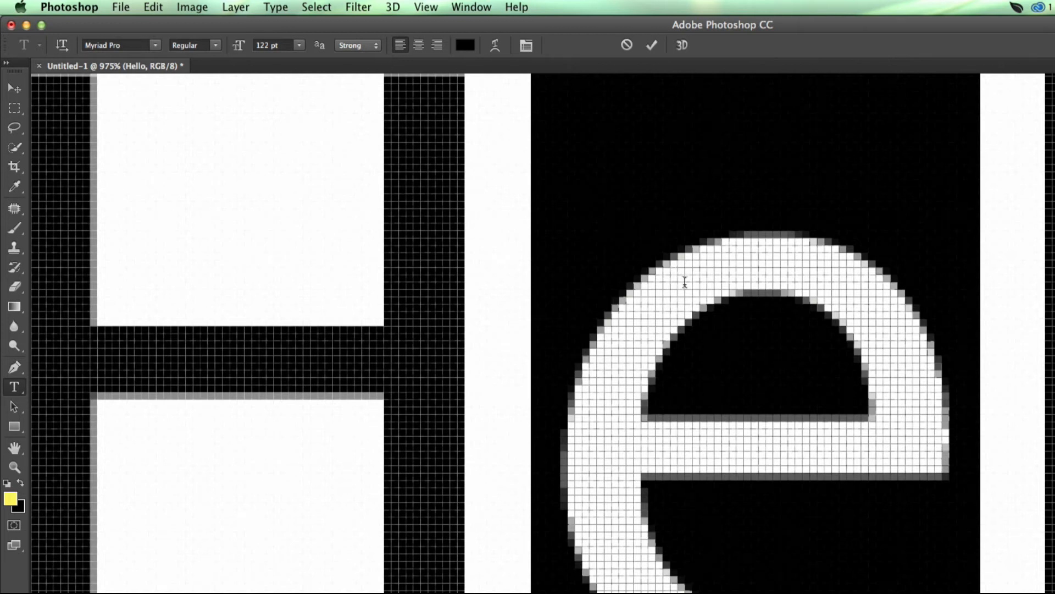
left_click(361, 44)
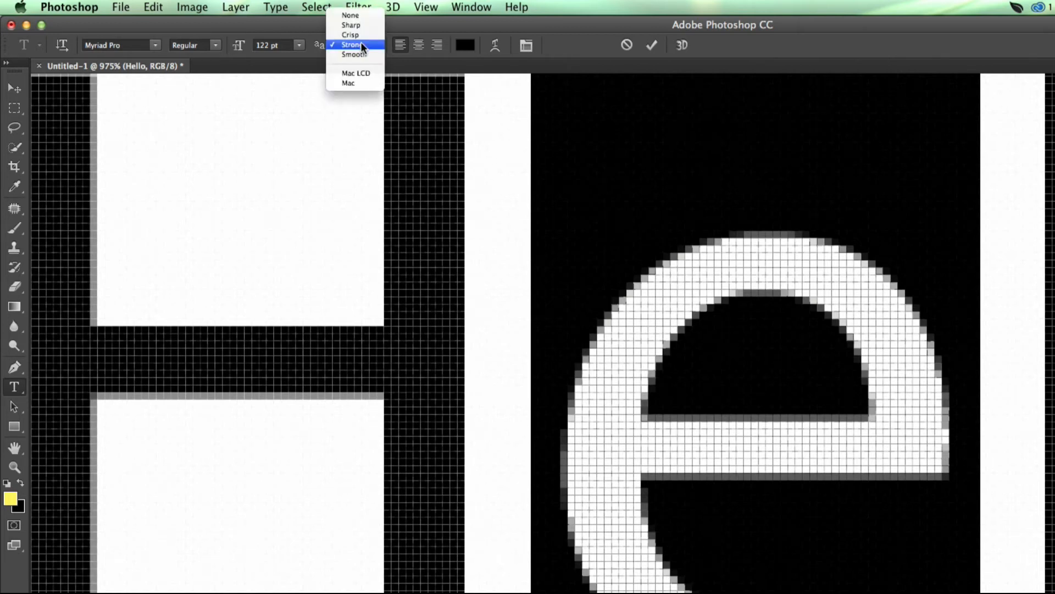
left_click(370, 71)
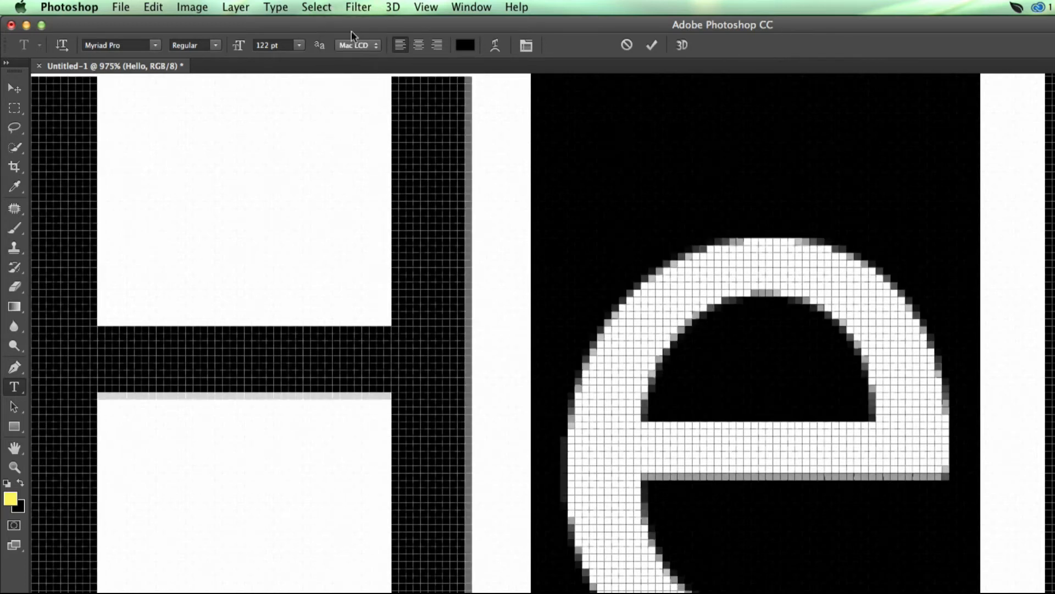
Compare Mac anti-aliasing with Mac LCD on the Hello text, ending on Mac LCD
left_click(356, 44)
left_click(356, 53)
left_click(359, 44)
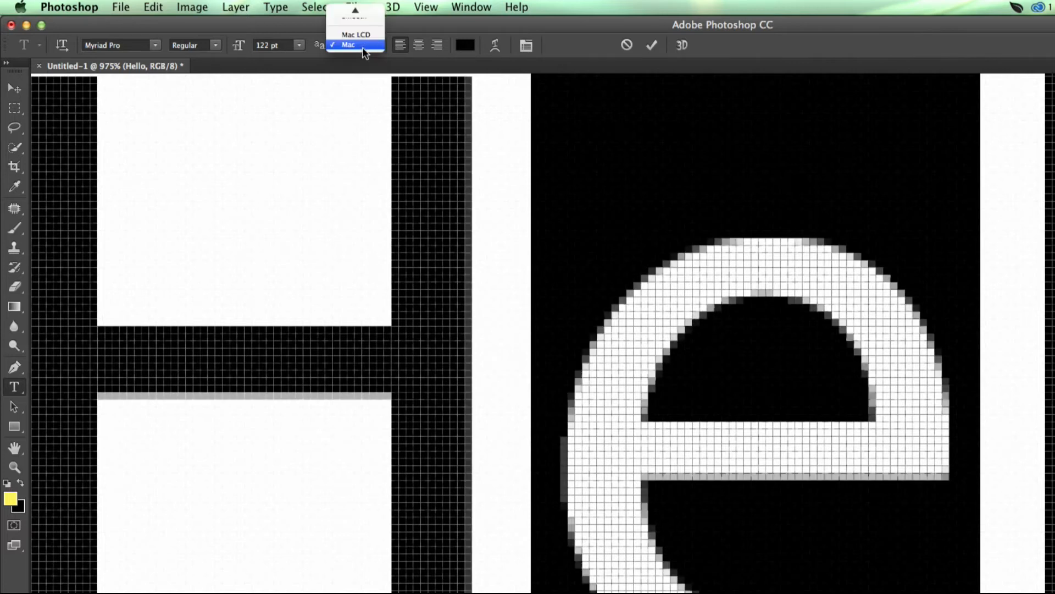
left_click(365, 33)
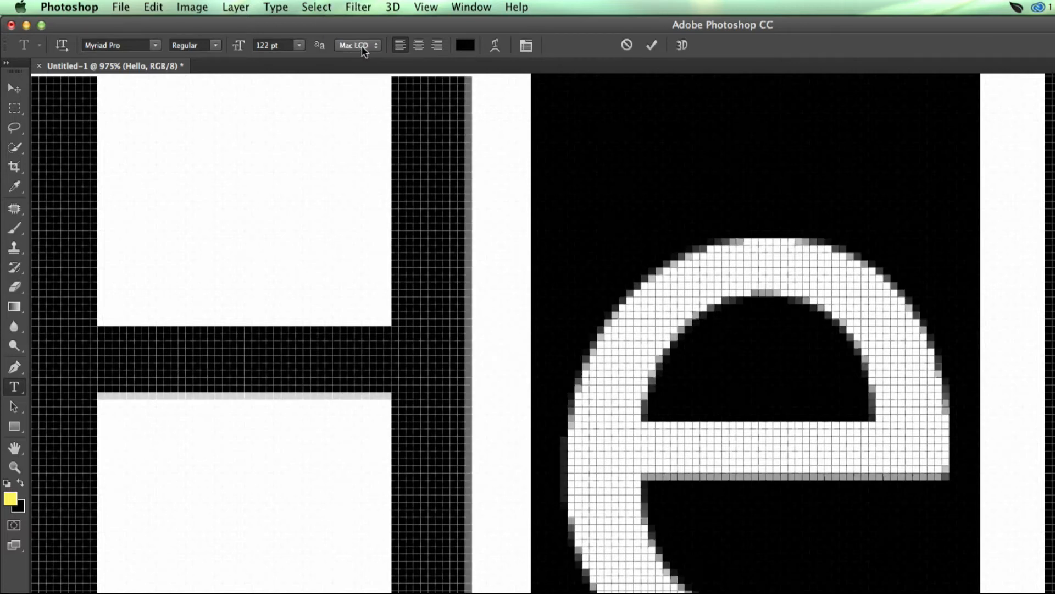
scroll(362, 45, "down", 4)
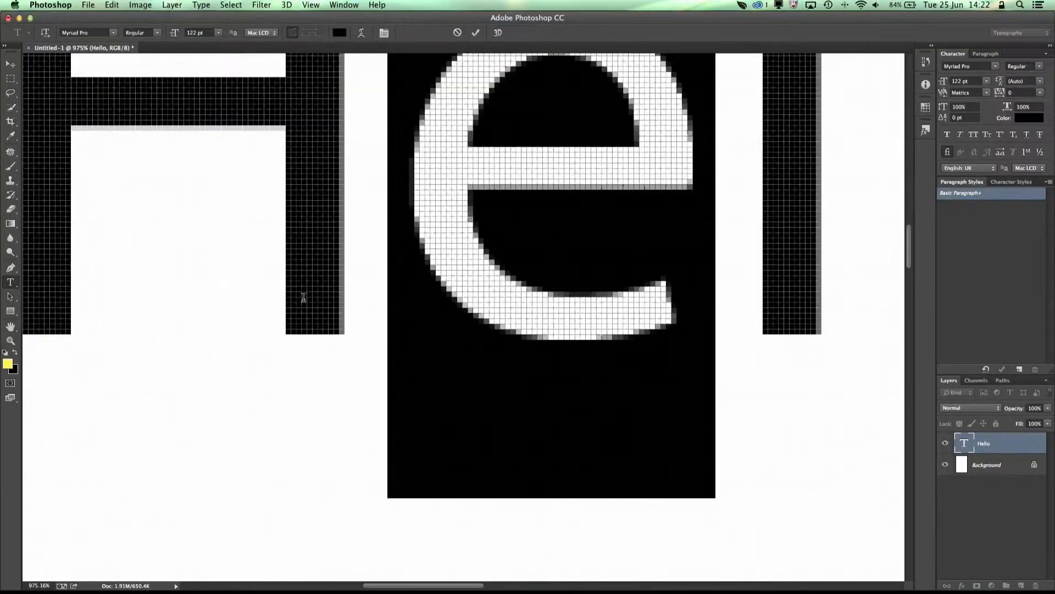
scroll(416, 196, "down", 15)
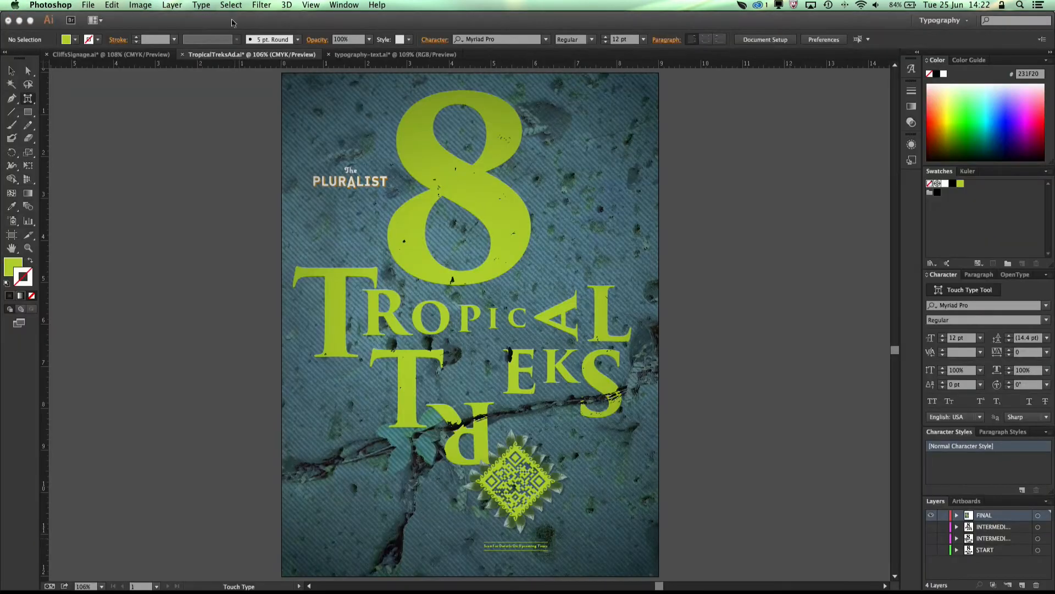
Switch to Chrome and view the Typekit pricing plans next to the open Adobe Edge Web Fonts page
mouse_move(288, 591)
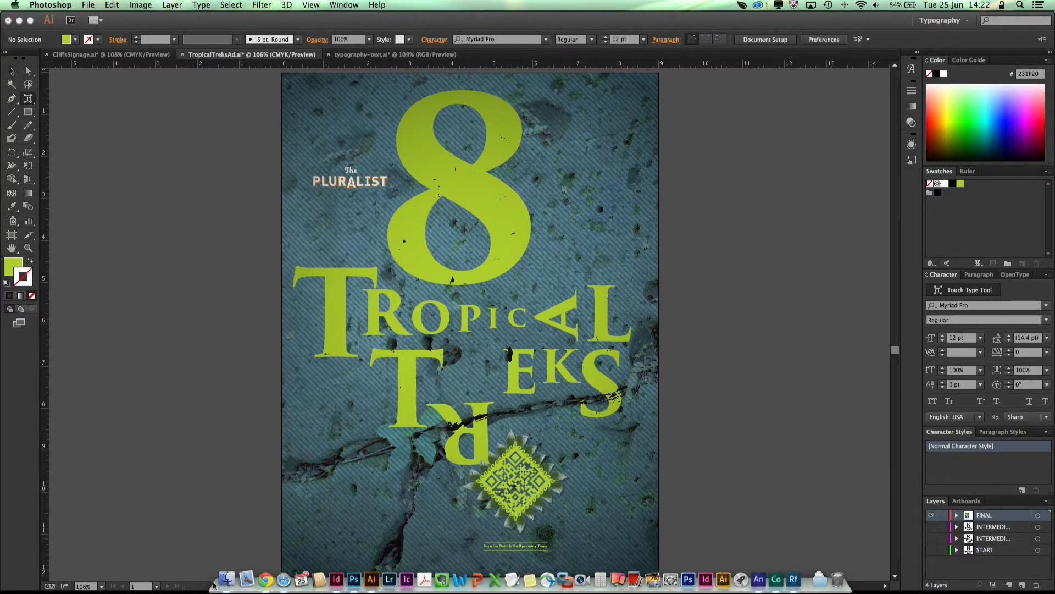
left_click(260, 577)
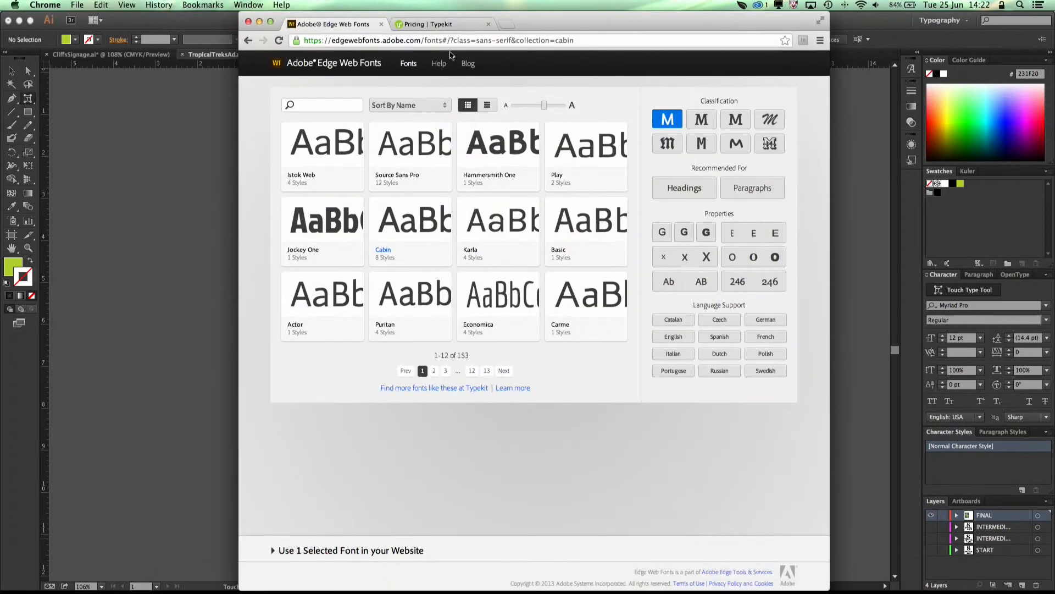
left_click(447, 25)
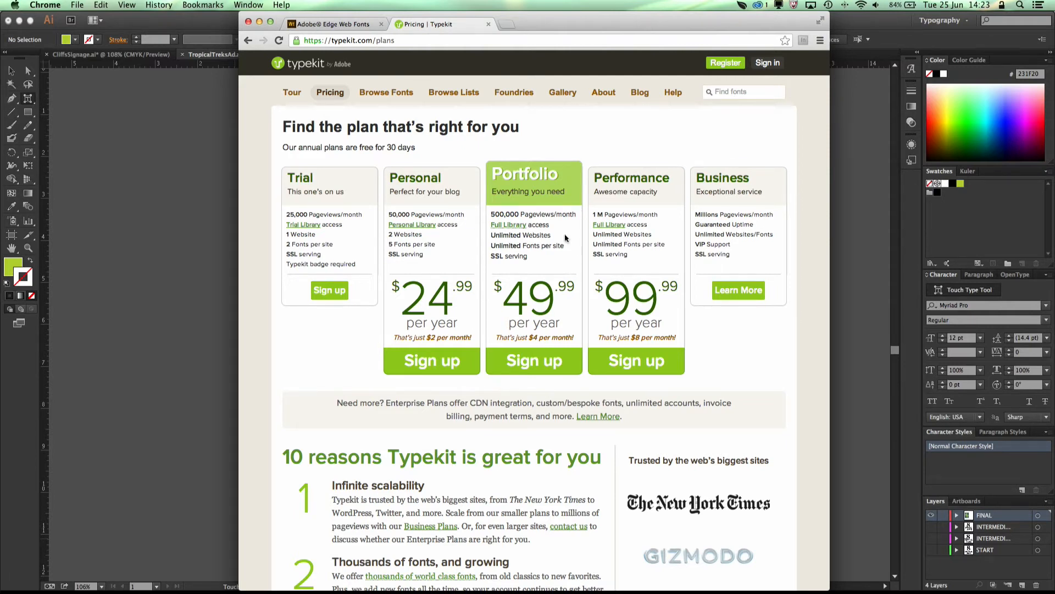
Switch to Safari and bring up the Typekit full font library window
mouse_move(326, 591)
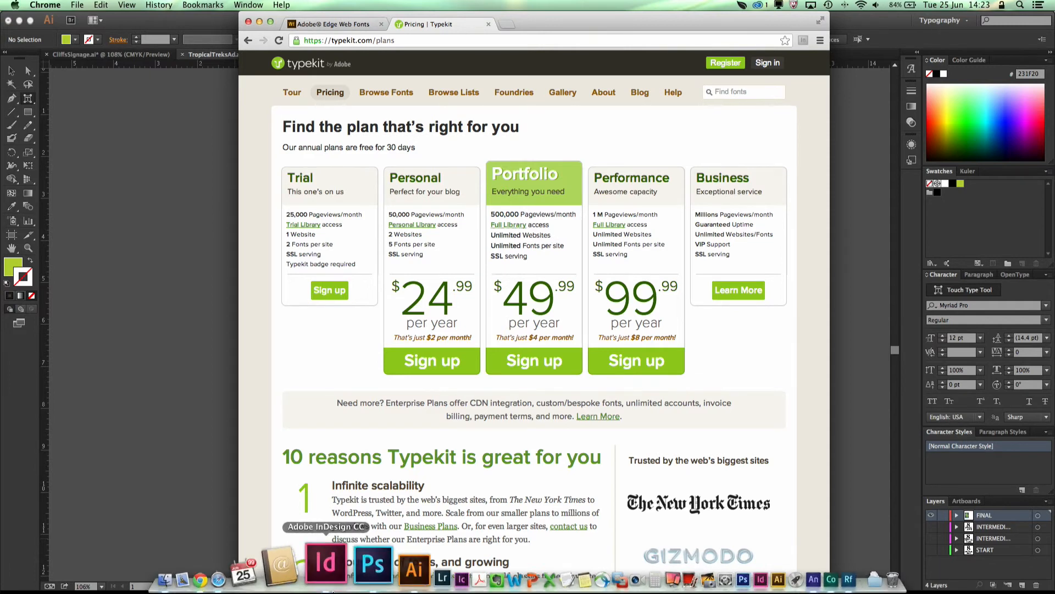
left_click(268, 574)
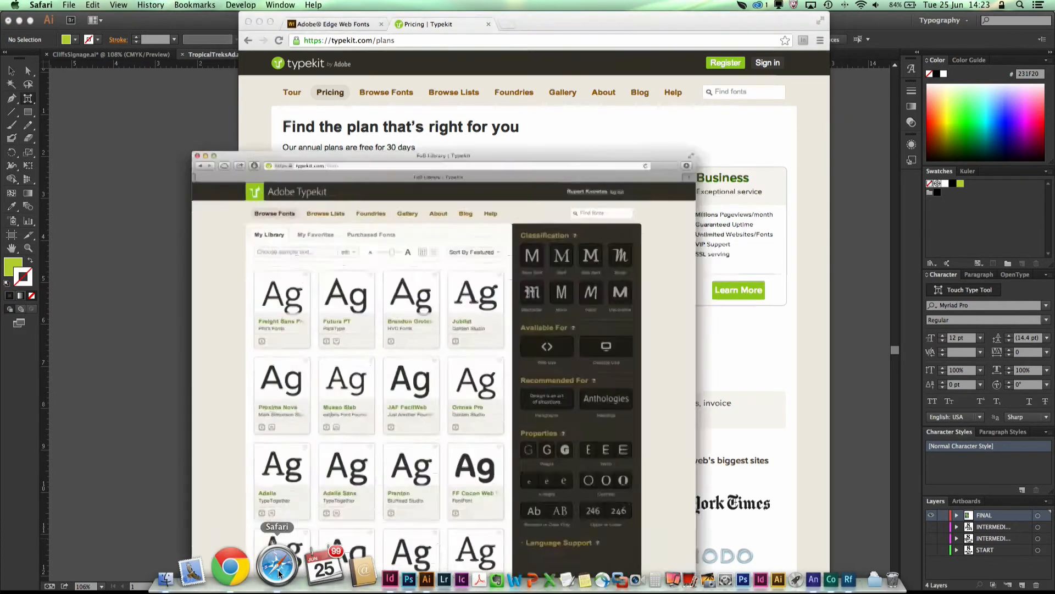
left_click_drag(609, 18, 602, 17)
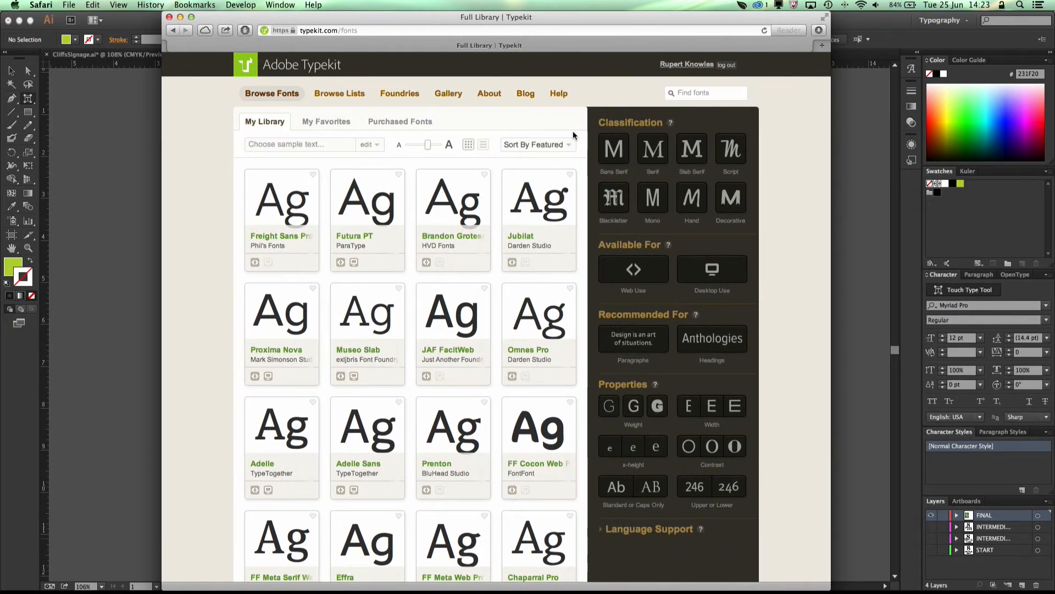
Filter the Typekit library by Mono and Serif classifications, settling on low-contrast Sans Serif fonts
mouse_move(538, 201)
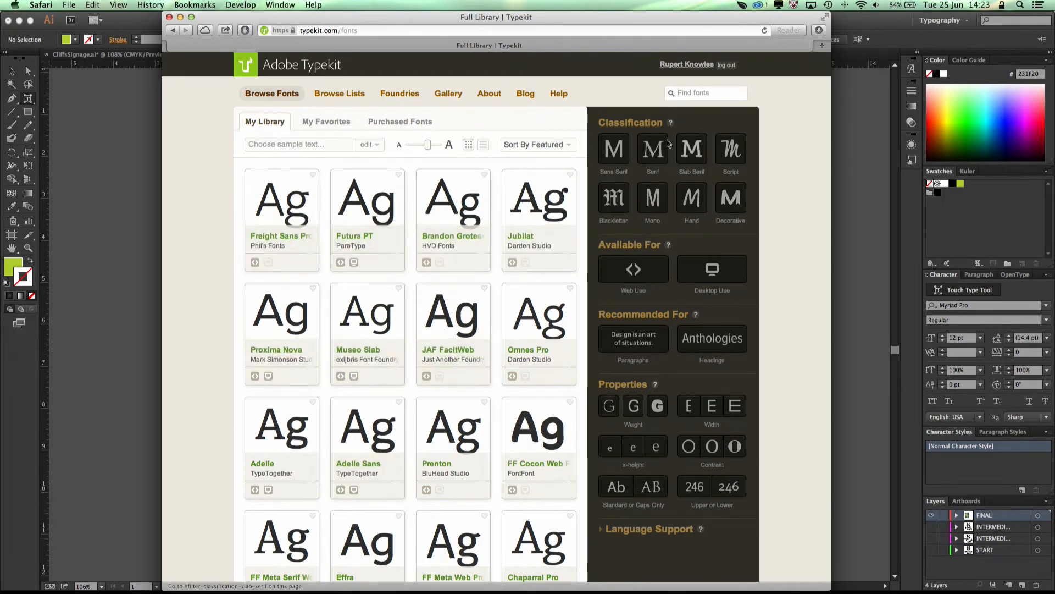
left_click(653, 206)
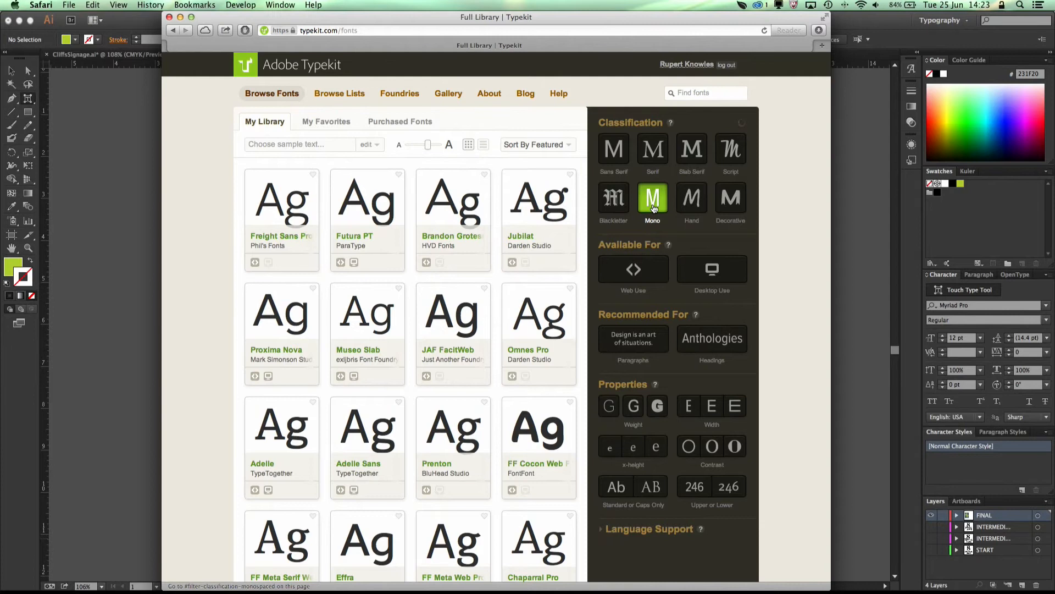
left_click(653, 148)
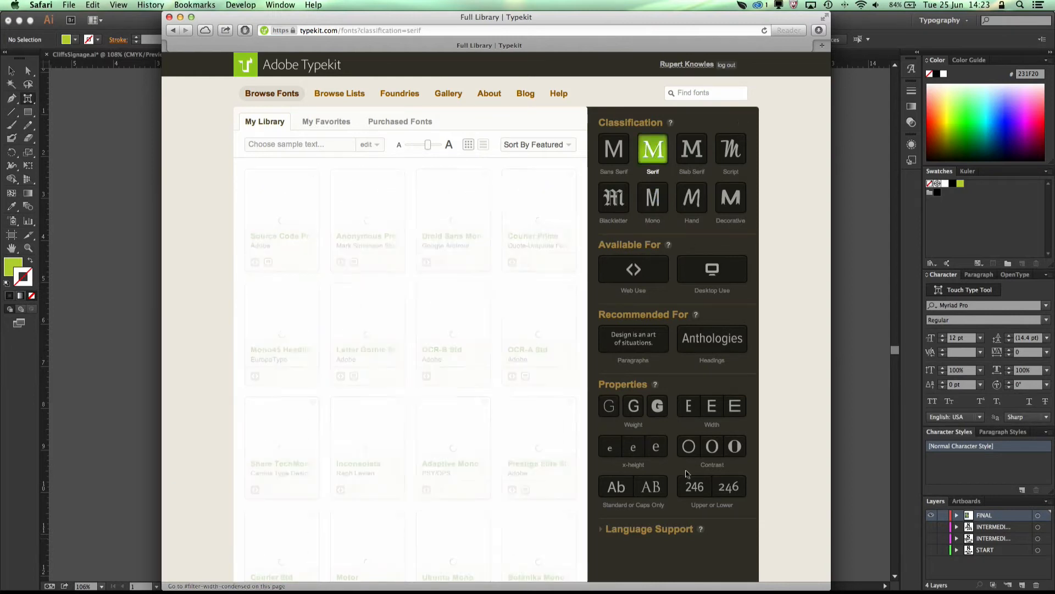
left_click(689, 447)
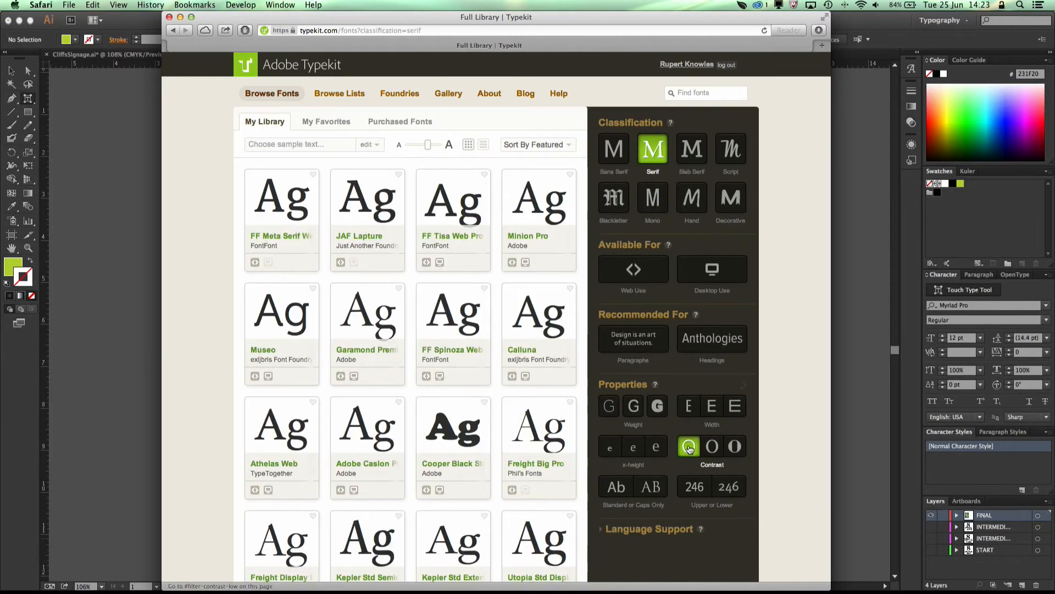
left_click(612, 149)
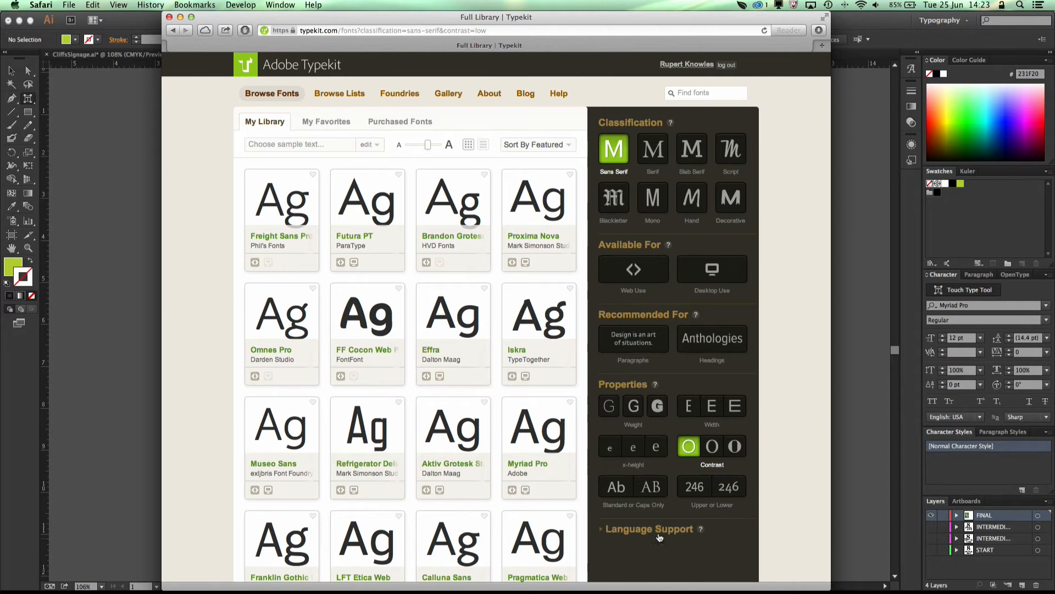
Open the FF Cocon Web Pro font page and view its specimens in Regular
mouse_move(441, 209)
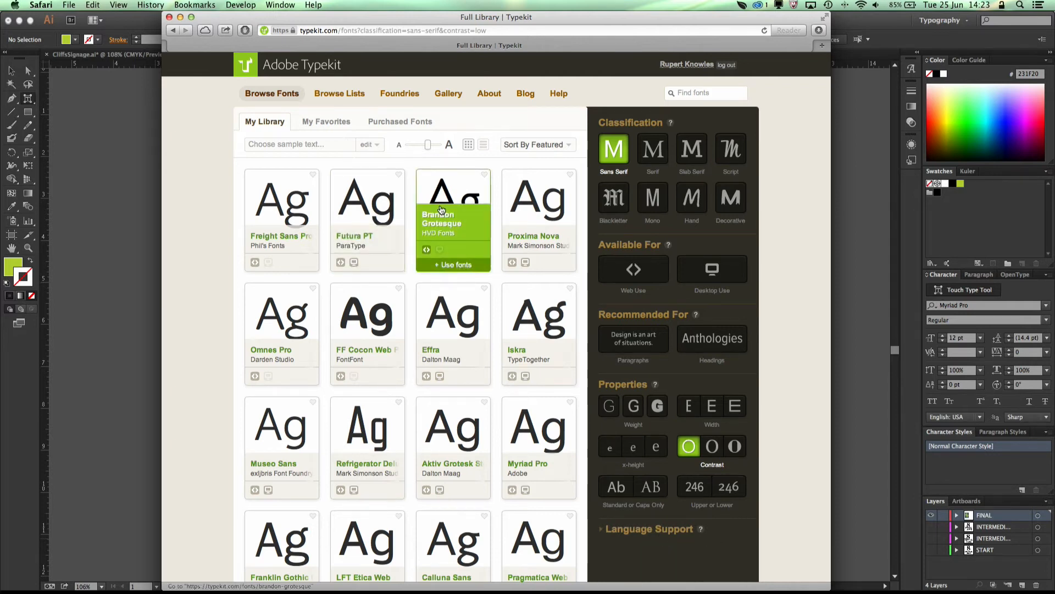
left_click(373, 306)
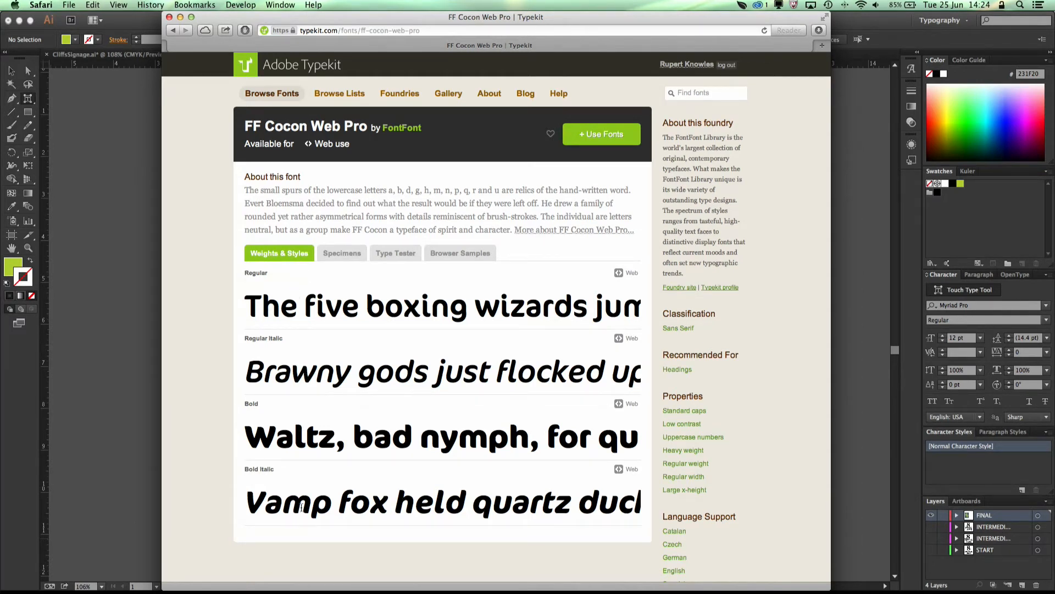
left_click(341, 255)
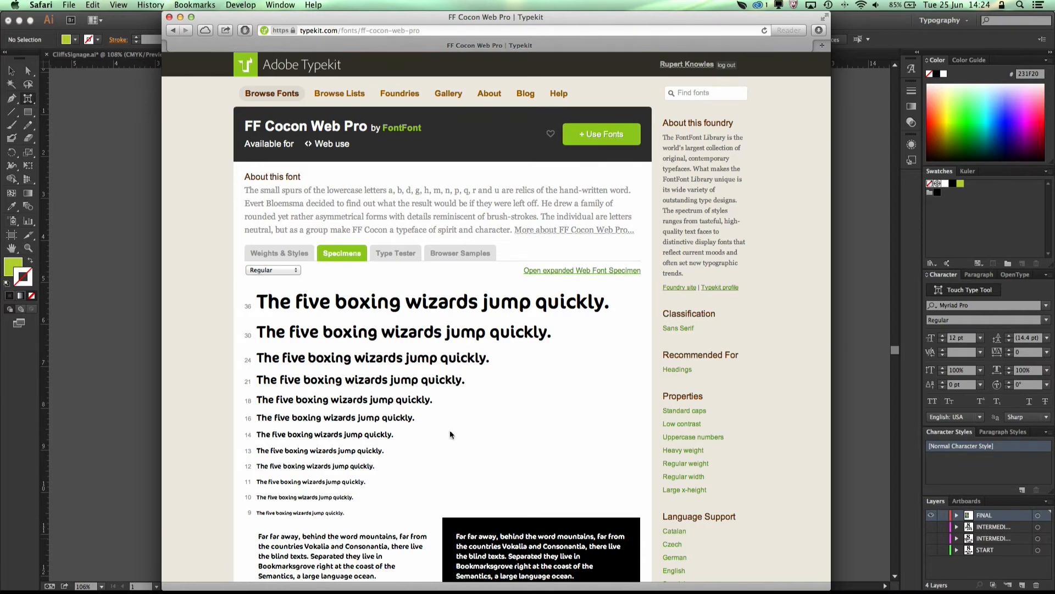
Examine the FF Cocon Web Pro Regular specimens at decreasing sizes and the sample paragraphs on white and black backgrounds
scroll(450, 435, "down", 3)
scroll(450, 435, "down", 3)
scroll(532, 436, "down", 2)
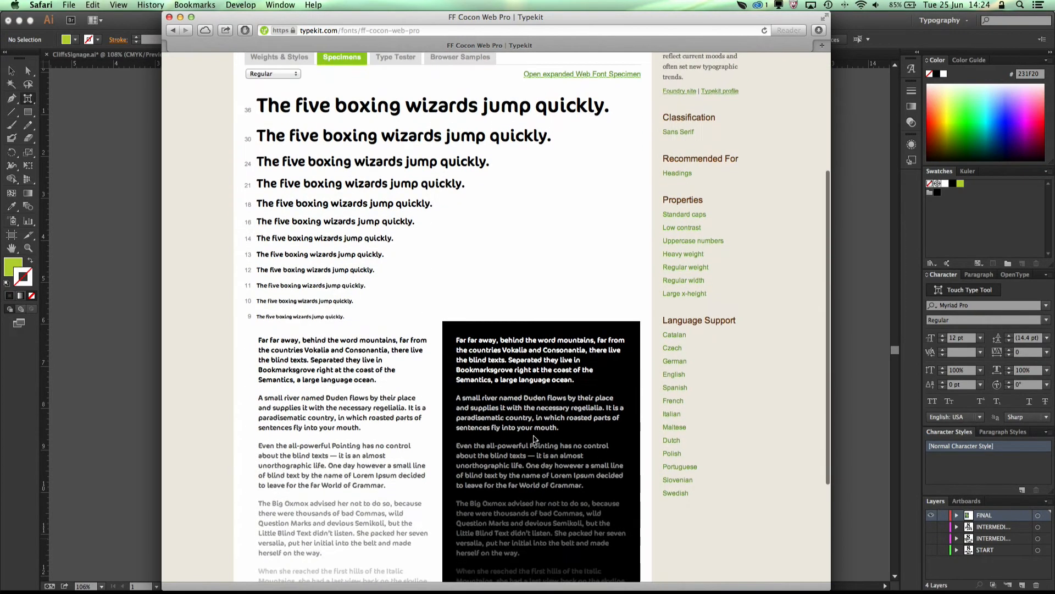
scroll(506, 379, "down", 5)
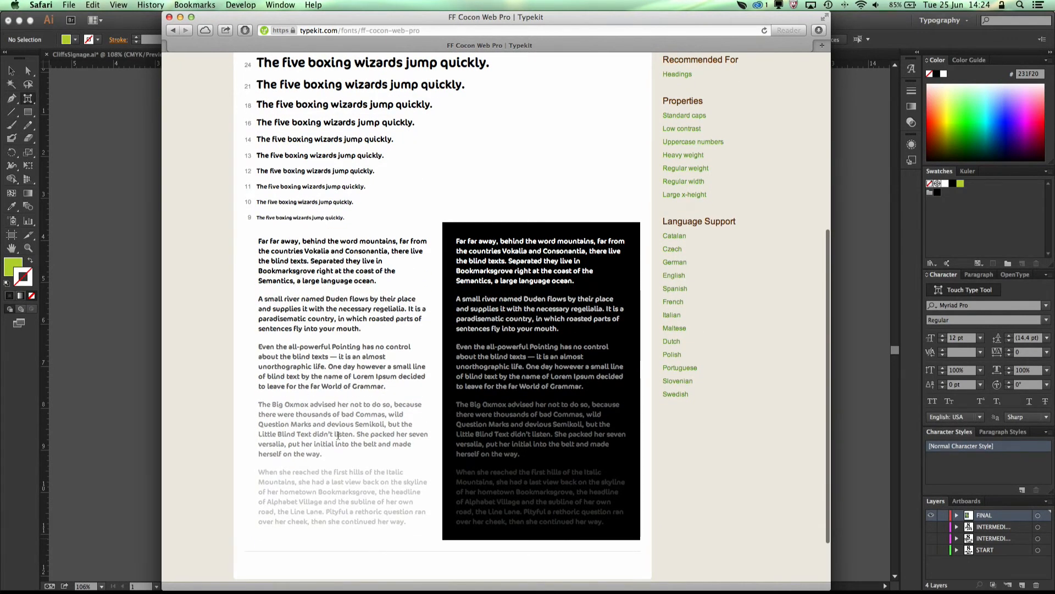
scroll(372, 382, "down", 3)
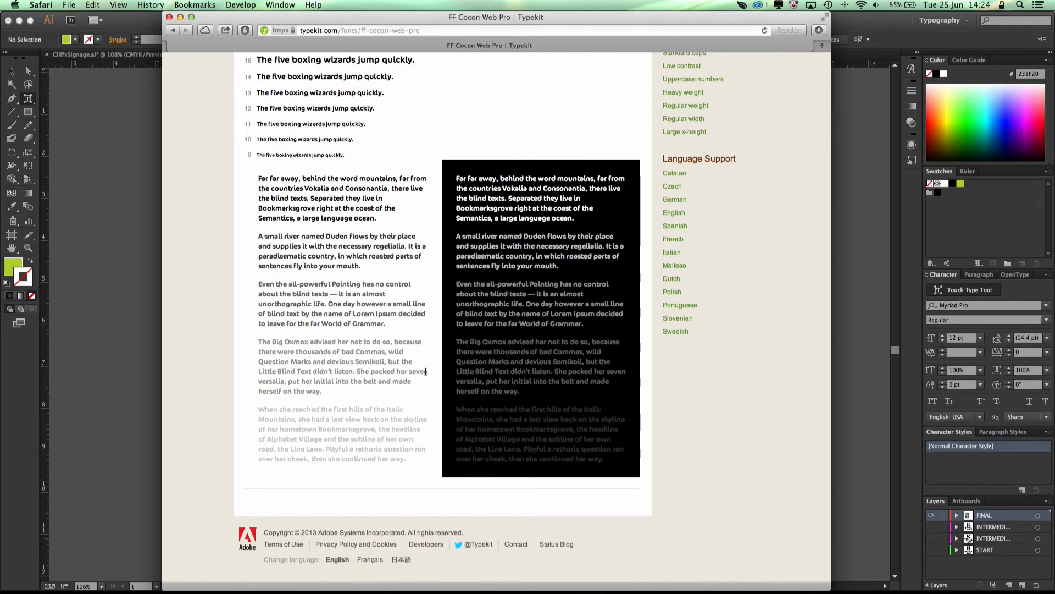
scroll(406, 370, "up", 5)
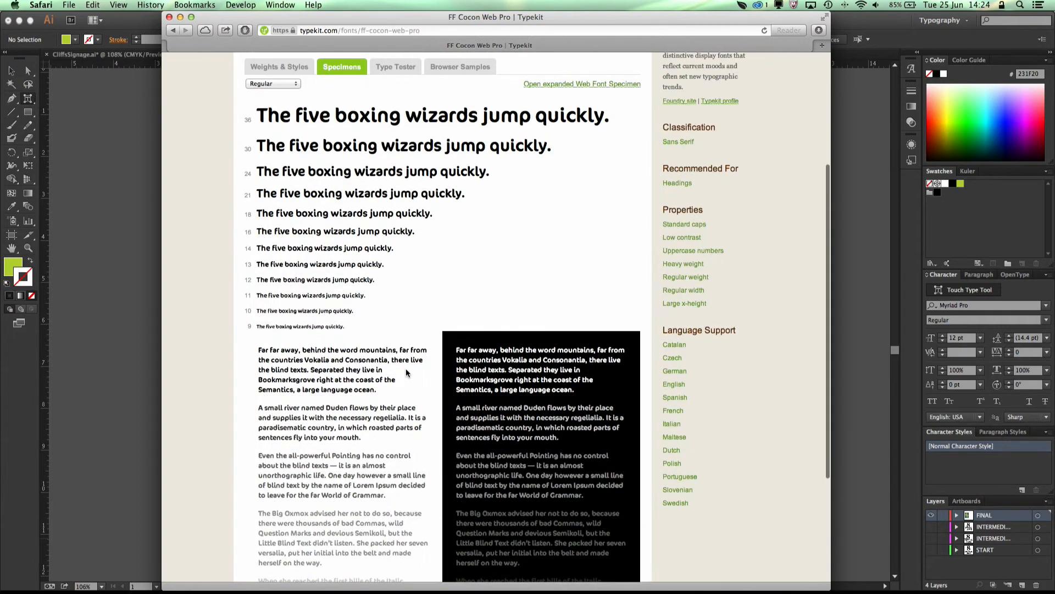
scroll(406, 373, "up", 5)
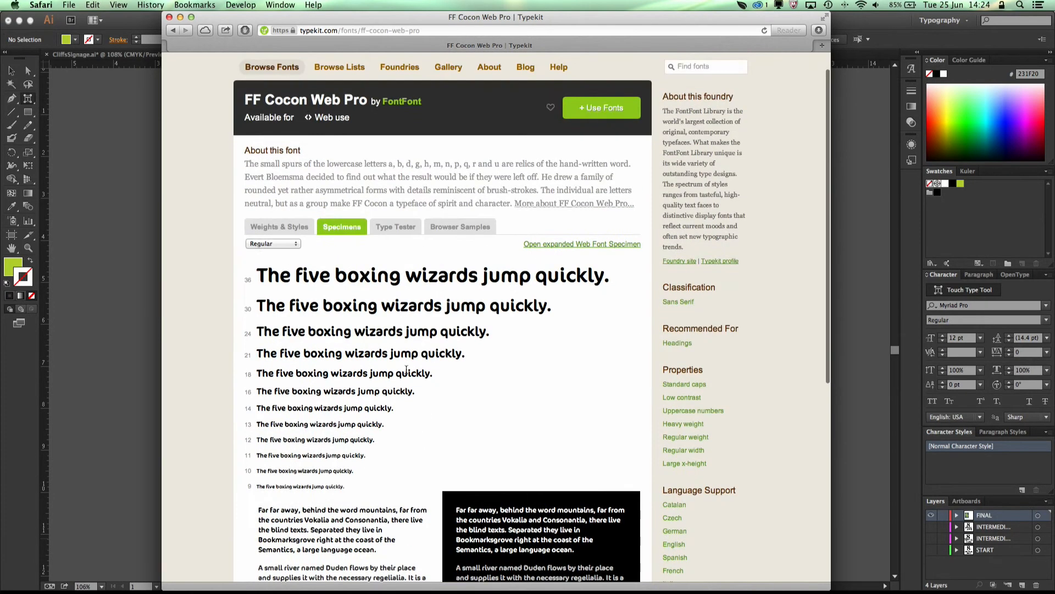
scroll(413, 367, "up", 2)
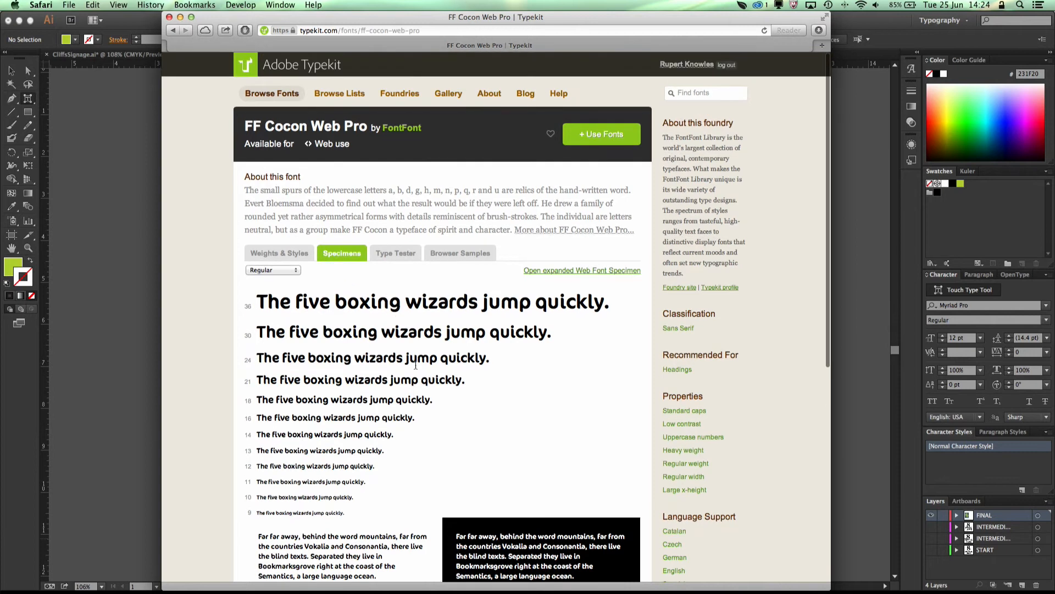
Test FF Cocon Web Pro Regular in the Type Tester with the sample text Hello and enlarge it
left_click(391, 254)
left_click(388, 308)
triple_click(416, 311)
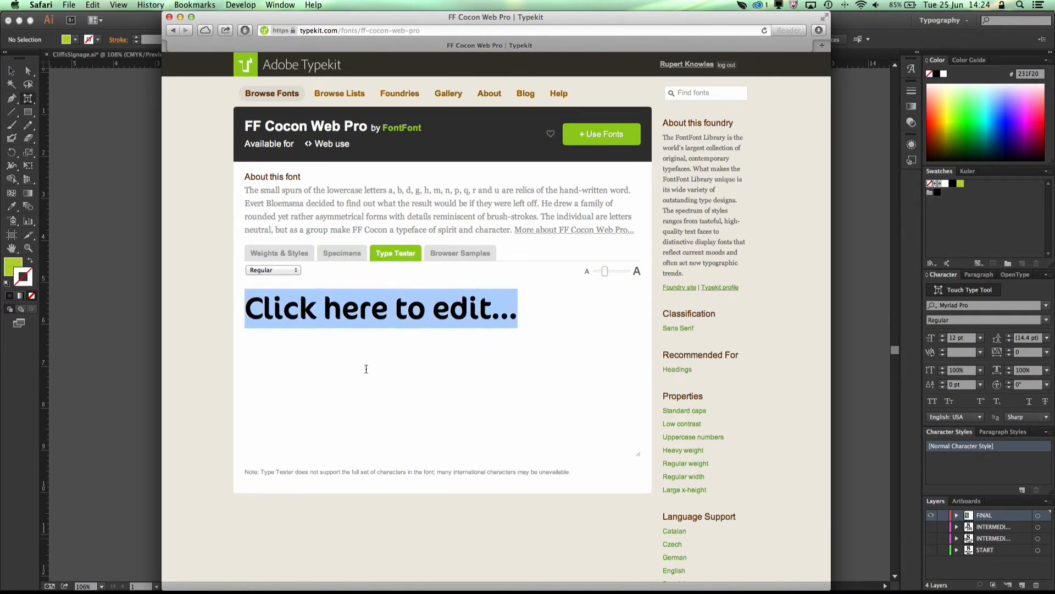
type("Hello")
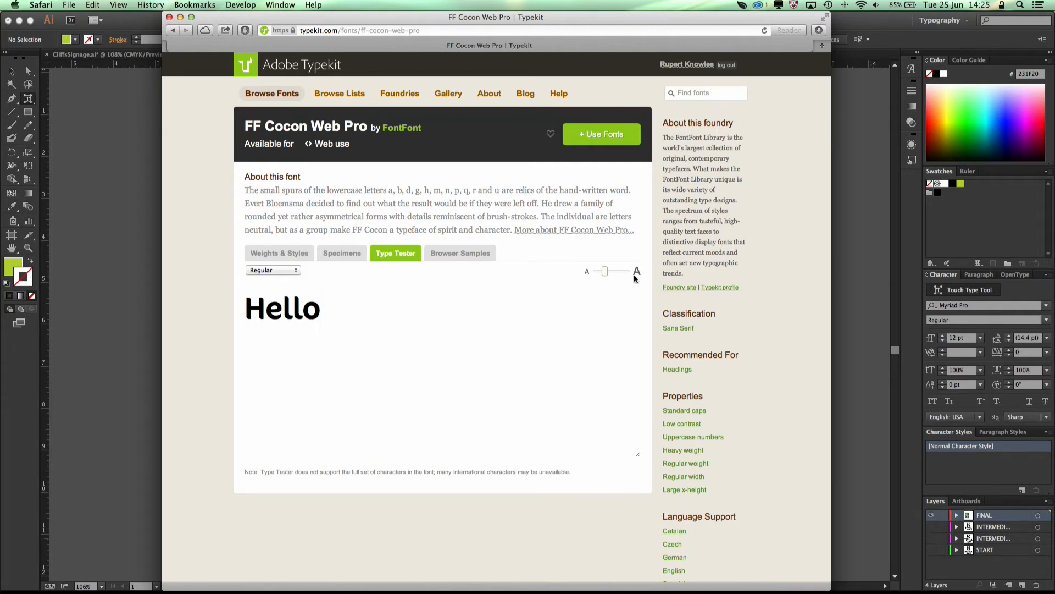
left_click_drag(605, 271, 614, 271)
View the font's browser samples, going from Chrome, Safari and Firefox on OS X through to Chrome on Windows 7
left_click(465, 255)
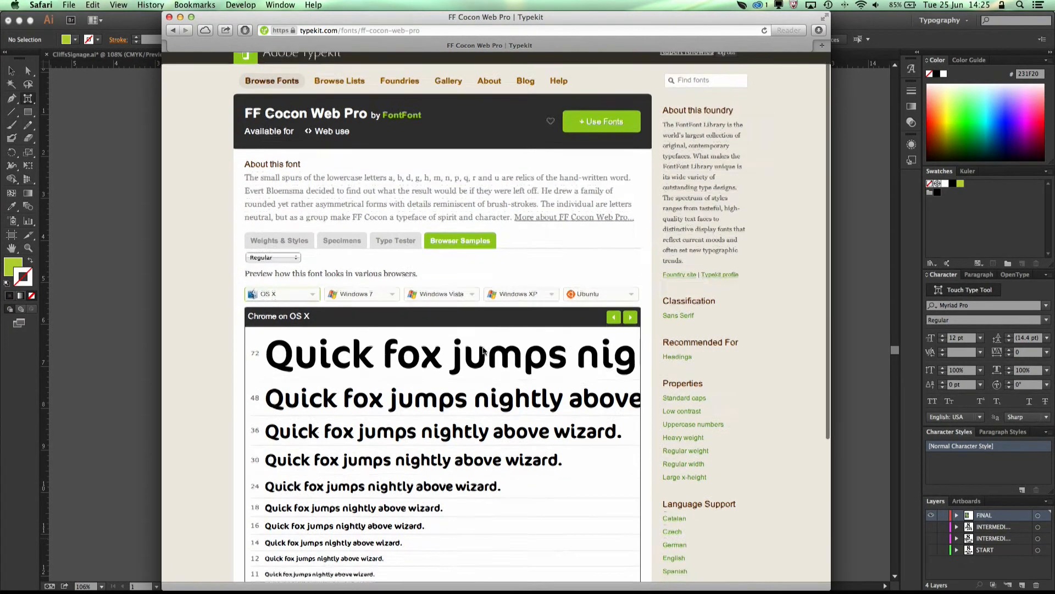
scroll(450, 330, "down", 3)
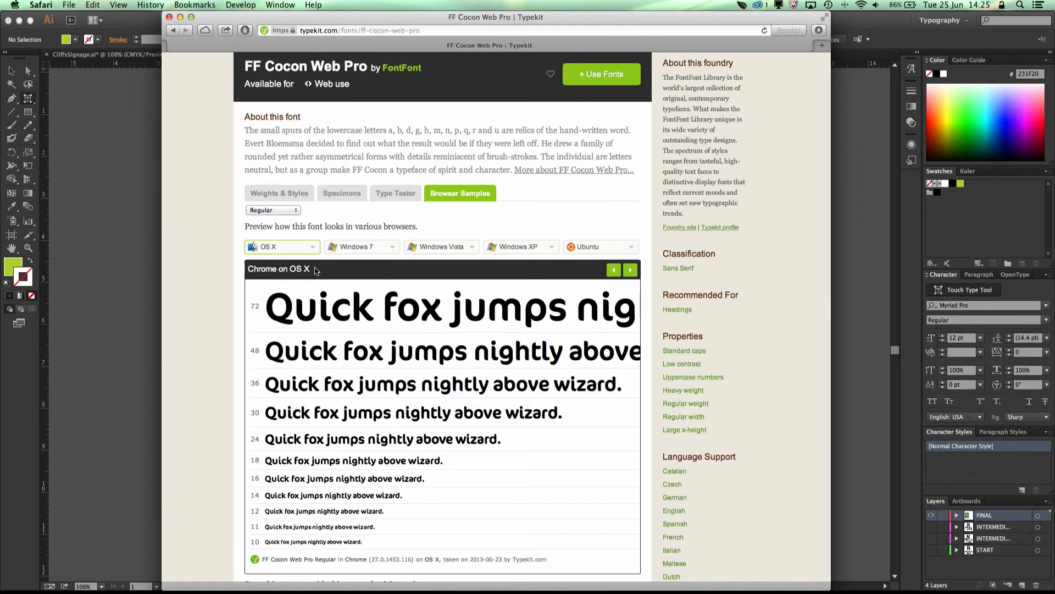
left_click(631, 272)
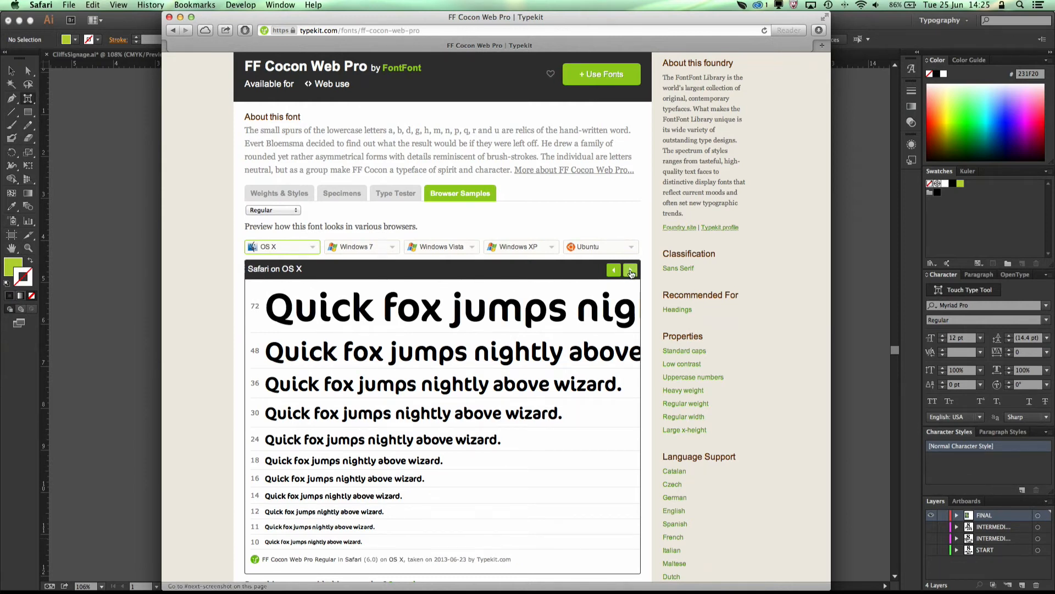
left_click(630, 272)
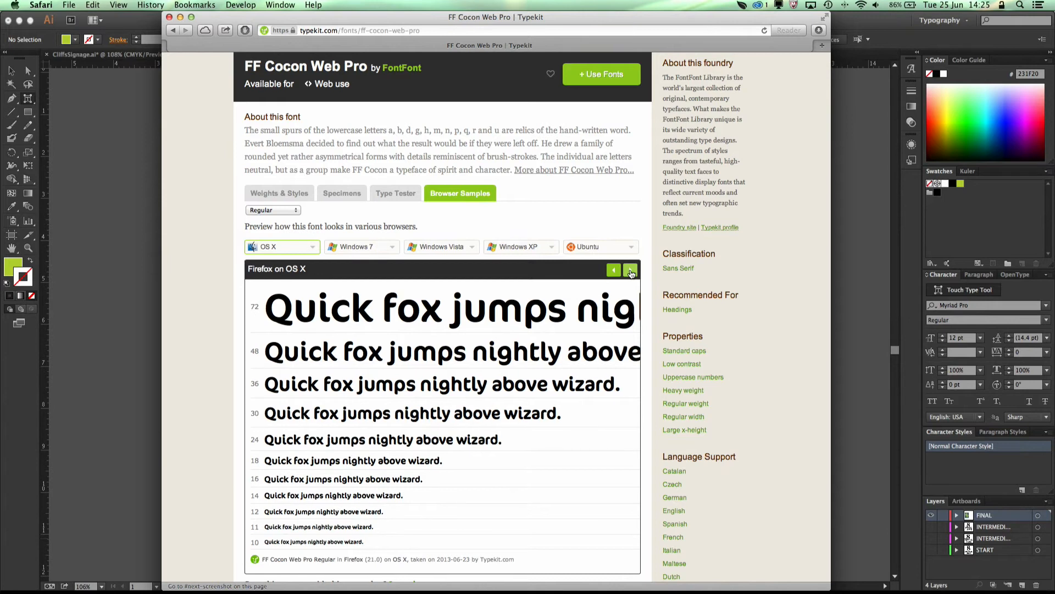
left_click(631, 272)
left_click(631, 272)
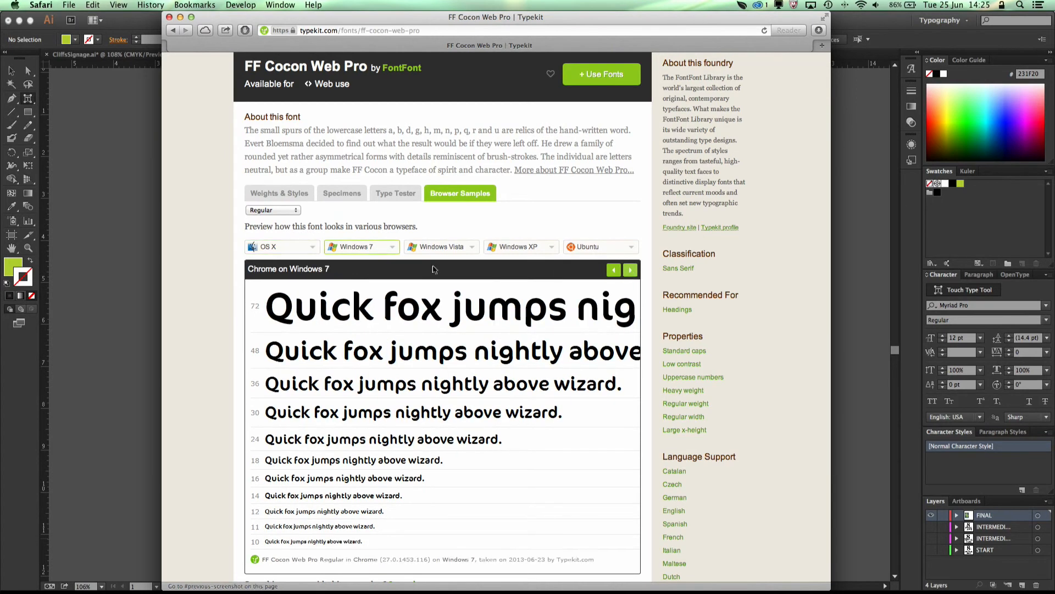
Compare the font's rendering in Firefox on Windows Vista, Chrome on Ubuntu, and IE8 and Firefox on Windows XP
left_click(460, 243)
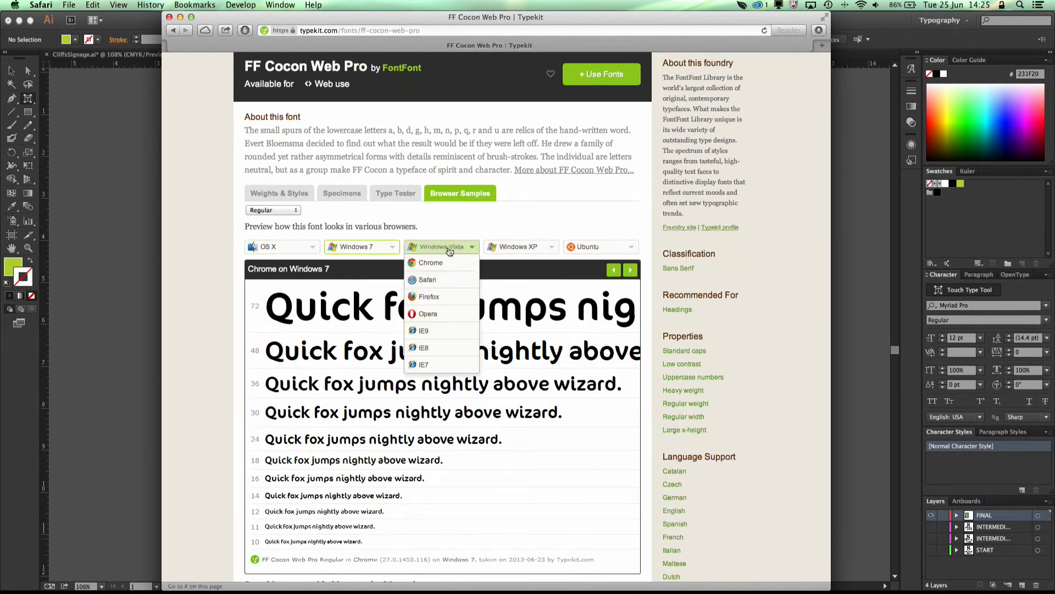
left_click(440, 305)
left_click(577, 247)
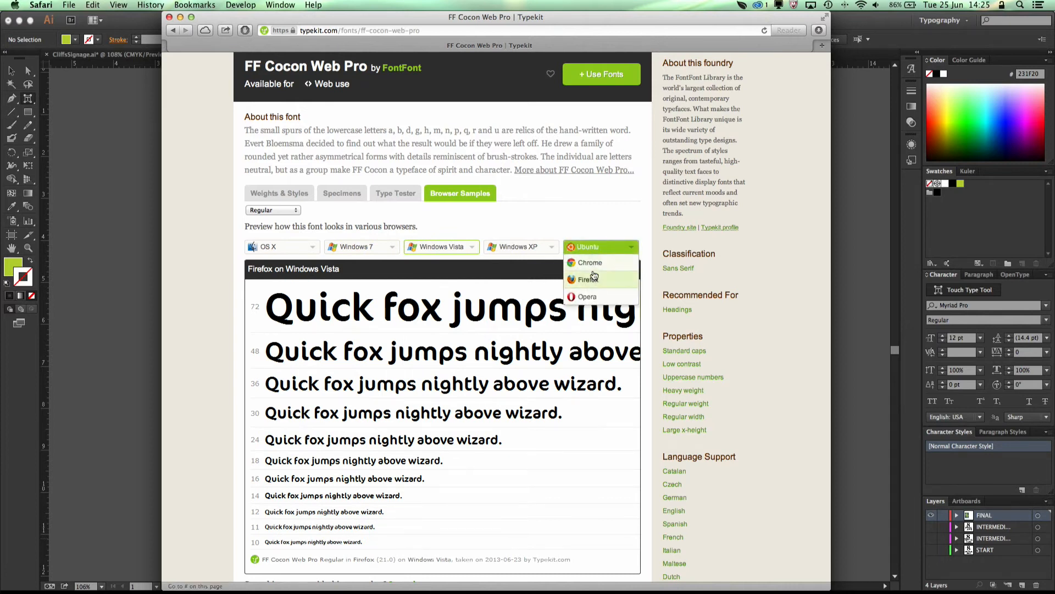
left_click(607, 267)
left_click(503, 248)
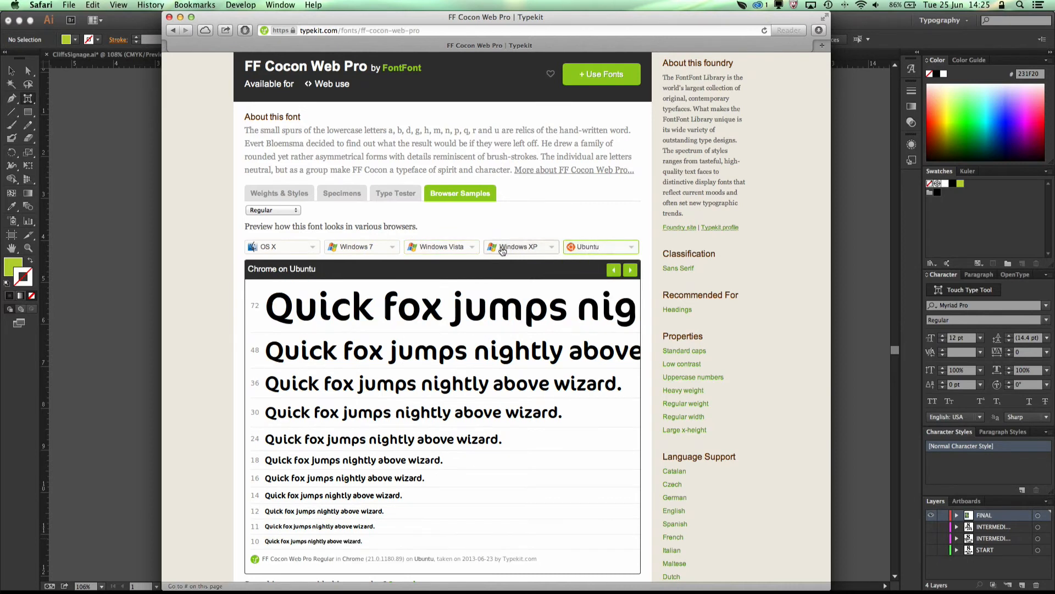
left_click(515, 332)
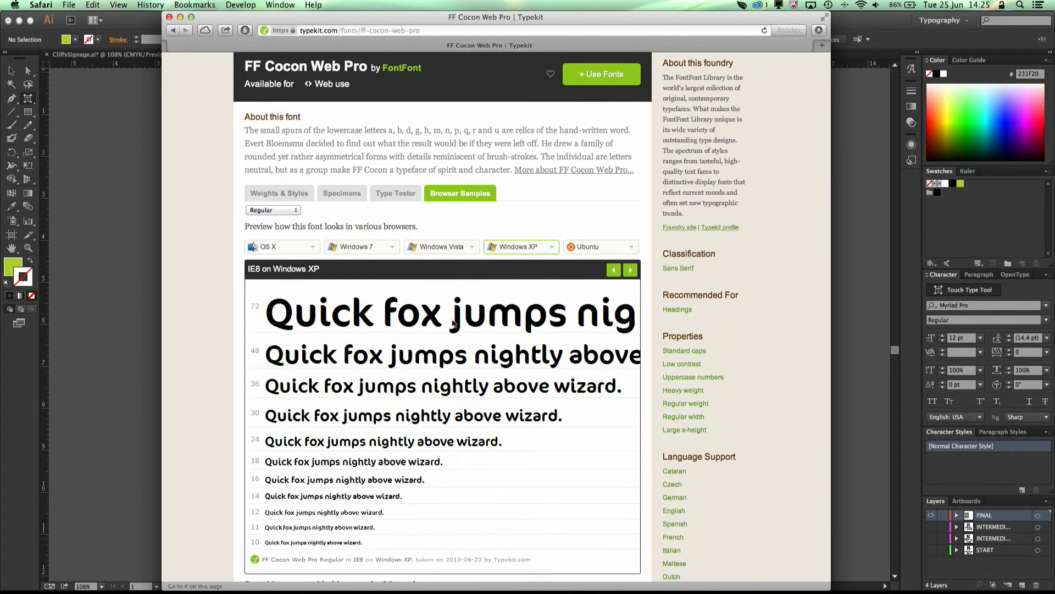
left_click(530, 248)
left_click(534, 301)
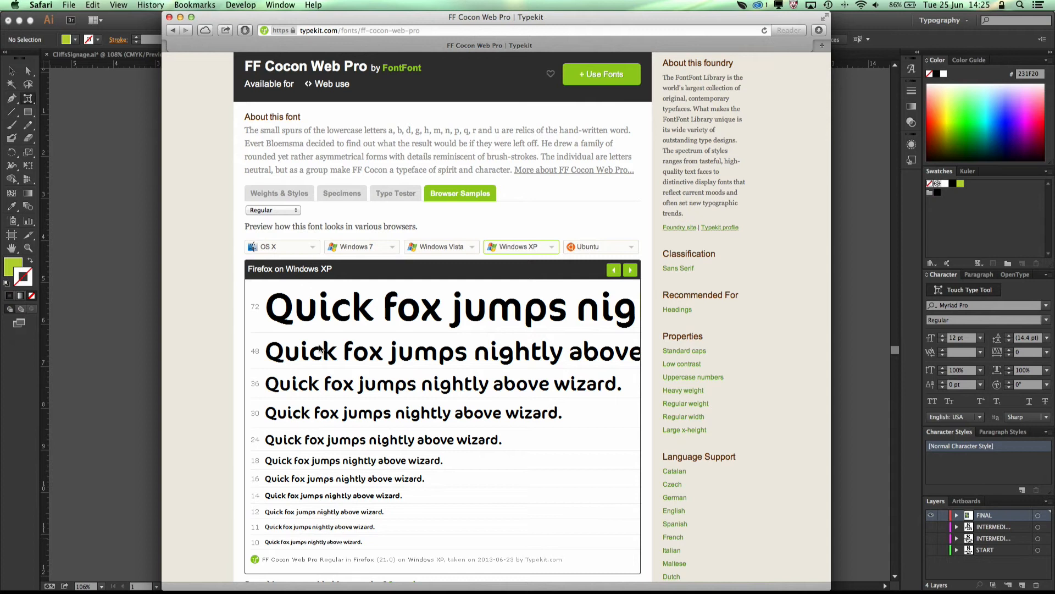
scroll(426, 382, "down", 5)
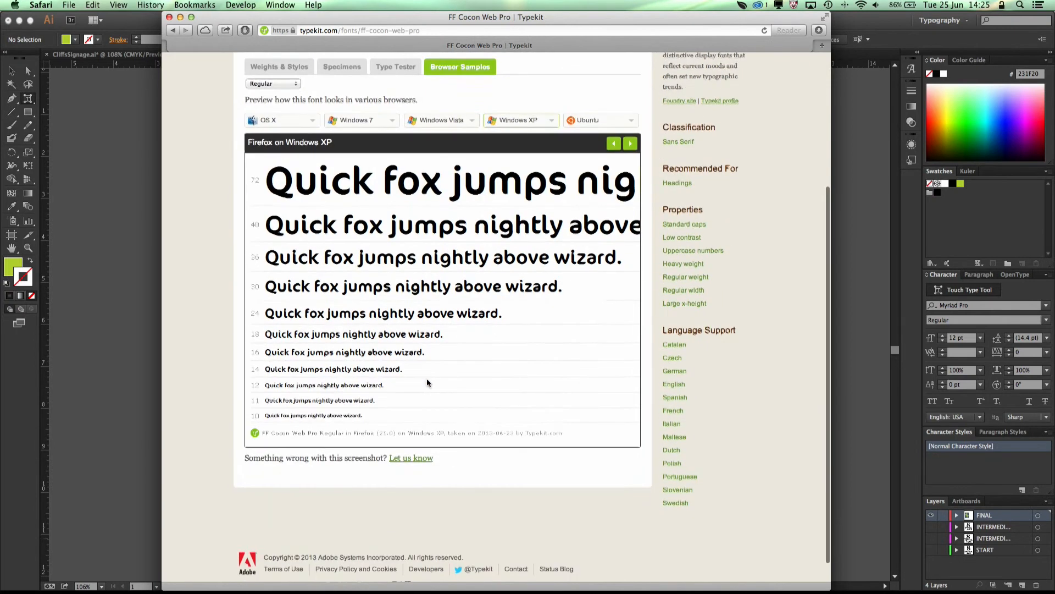
Return to the font's Weights & Styles overview after a brief look at its specimens
scroll(429, 383, "up", 6)
left_click(280, 253)
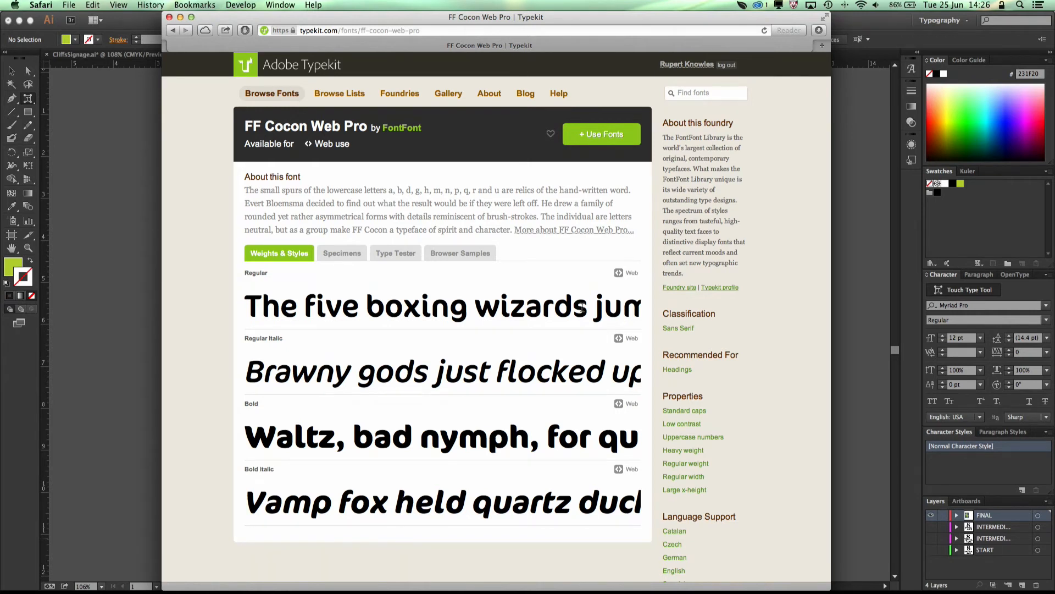
left_click(346, 253)
left_click(279, 253)
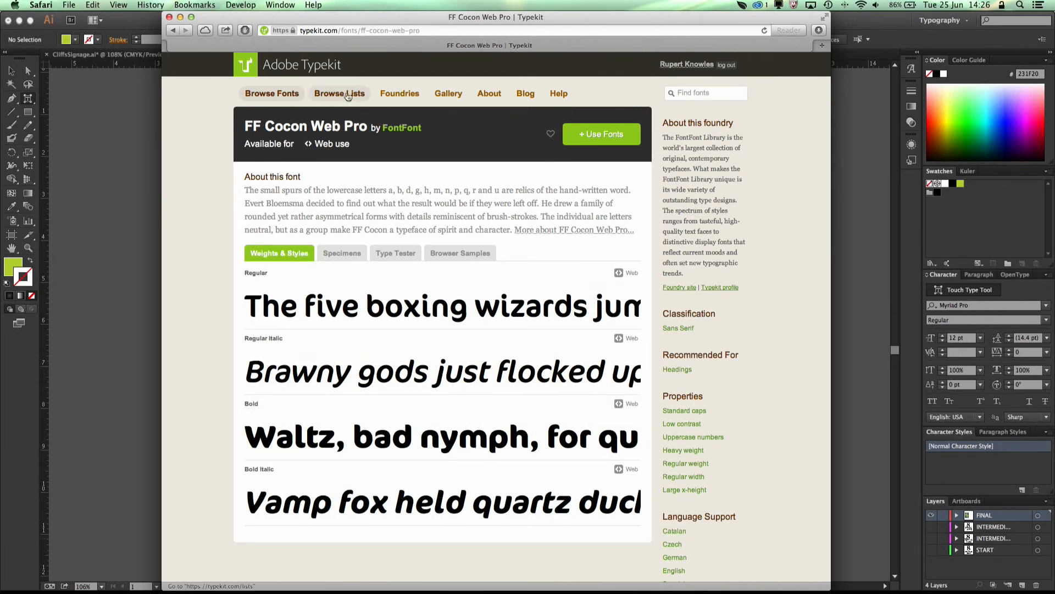
Switch to InDesign and open the Creative Cloud desktop app's Home activity view
left_click_drag(407, 17, 387, 3)
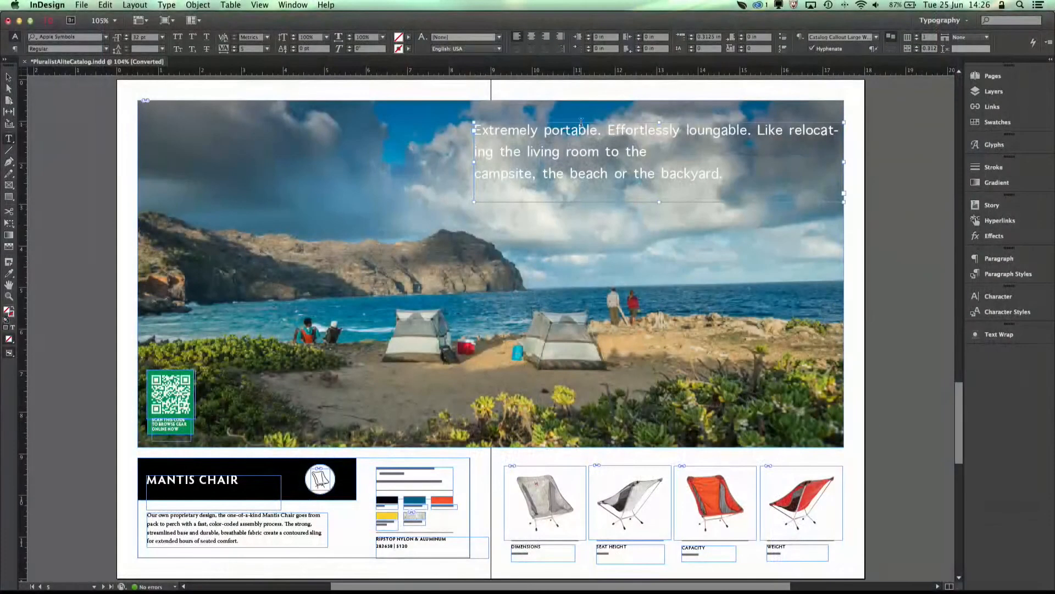
left_click(763, 6)
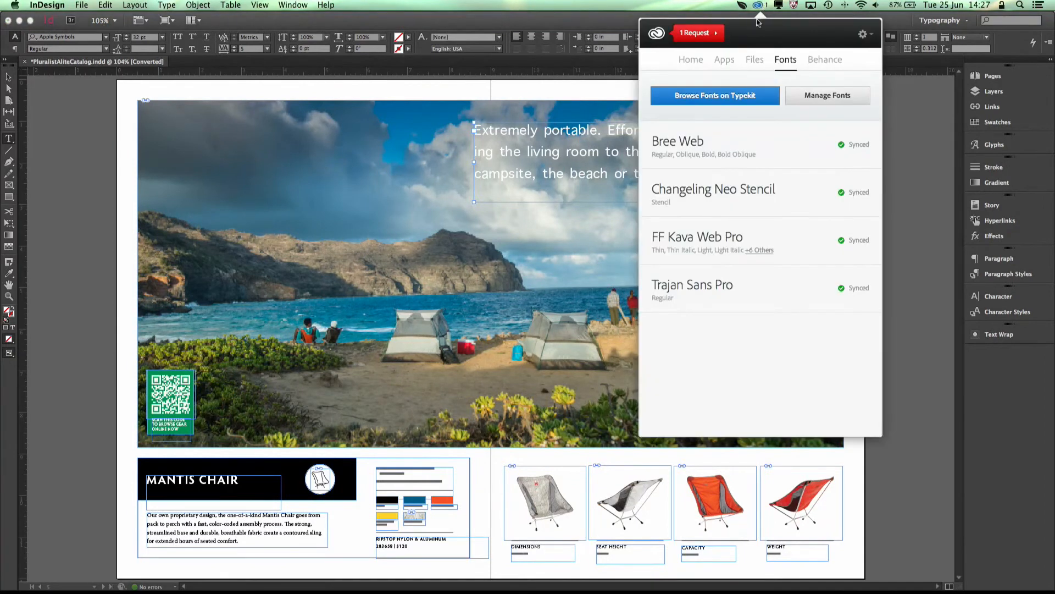
left_click(691, 60)
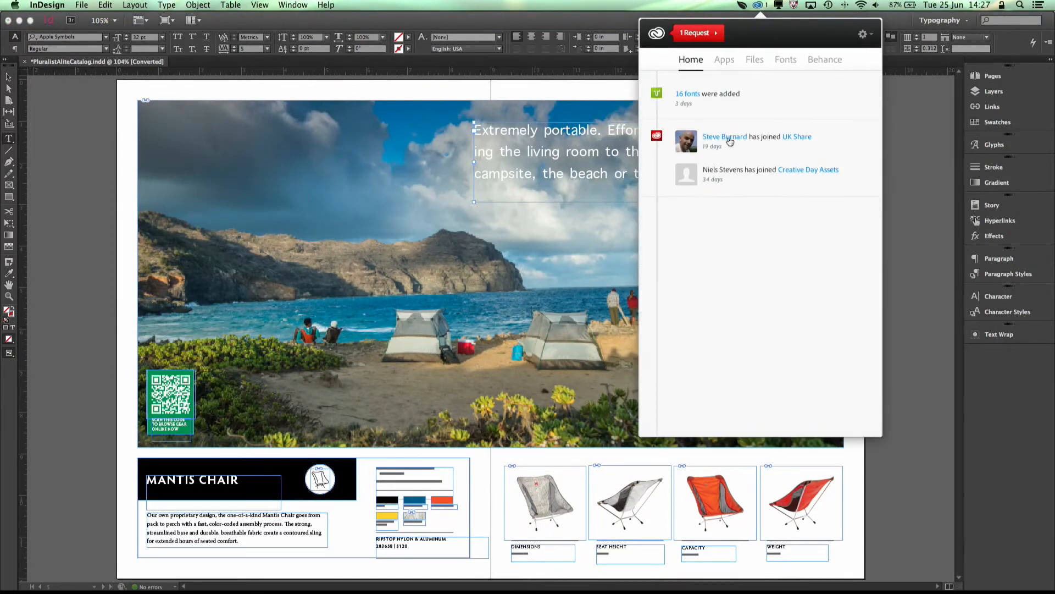
Examine the Creative Cloud list of installed apps and the new apps offered for installation
left_click(724, 62)
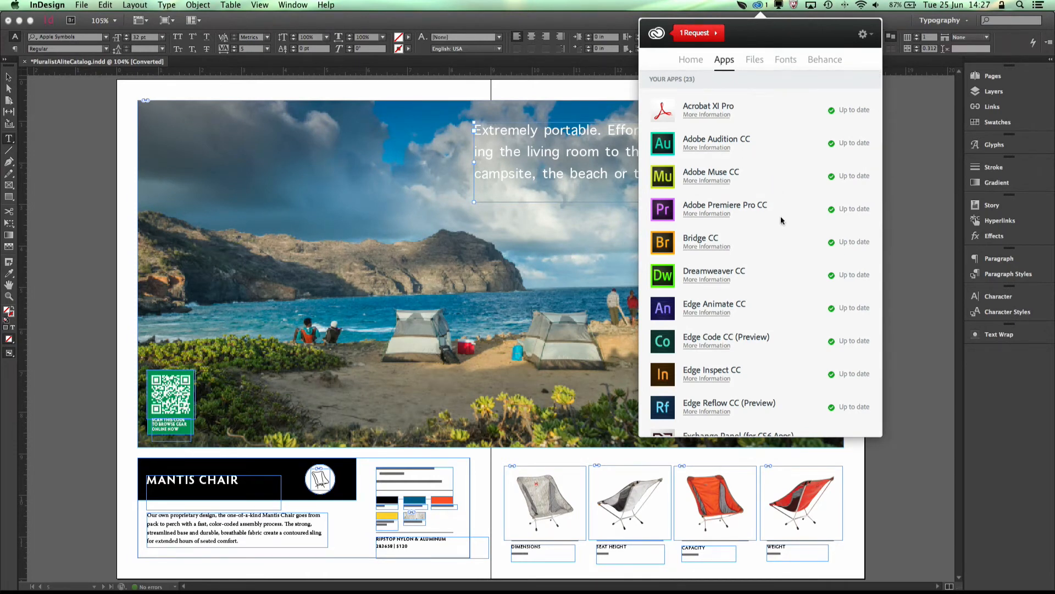
scroll(763, 332, "down", 5)
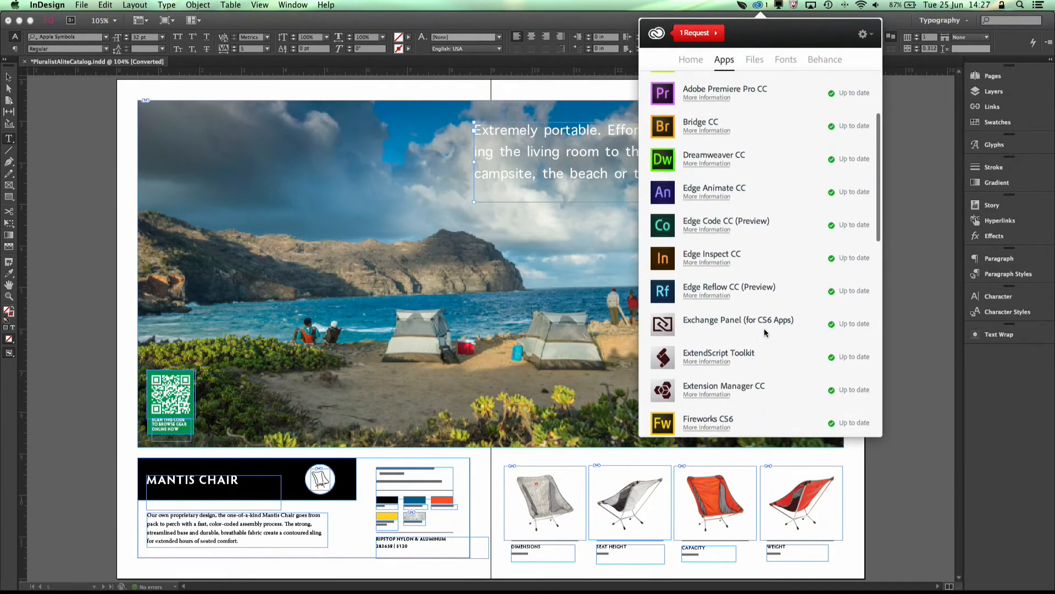
scroll(769, 332, "down", 5)
scroll(770, 330, "down", 10)
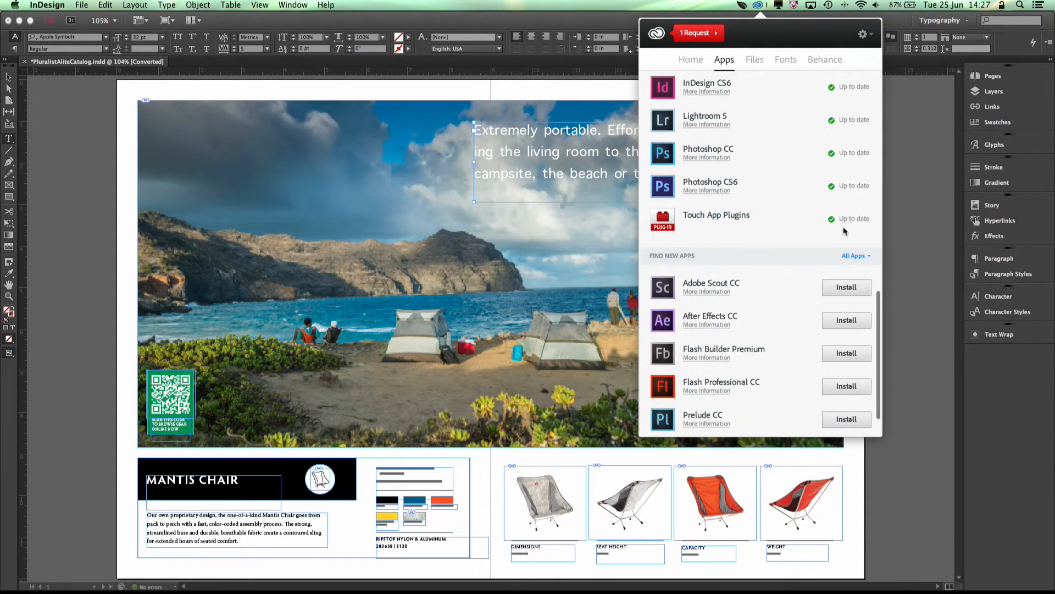
scroll(828, 194, "up", 5)
scroll(828, 193, "up", 6)
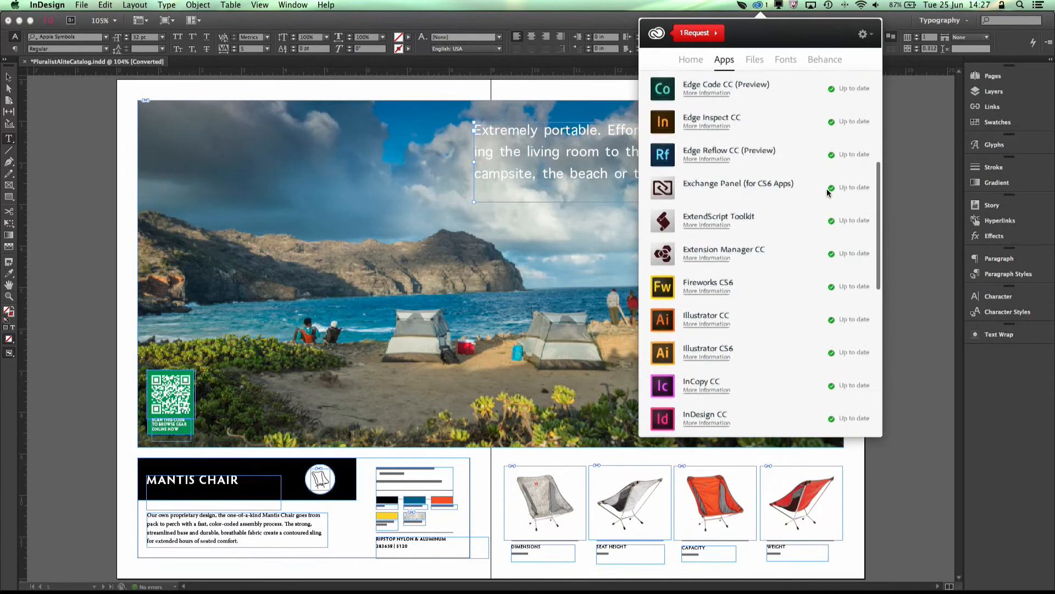
scroll(842, 188, "down", 7)
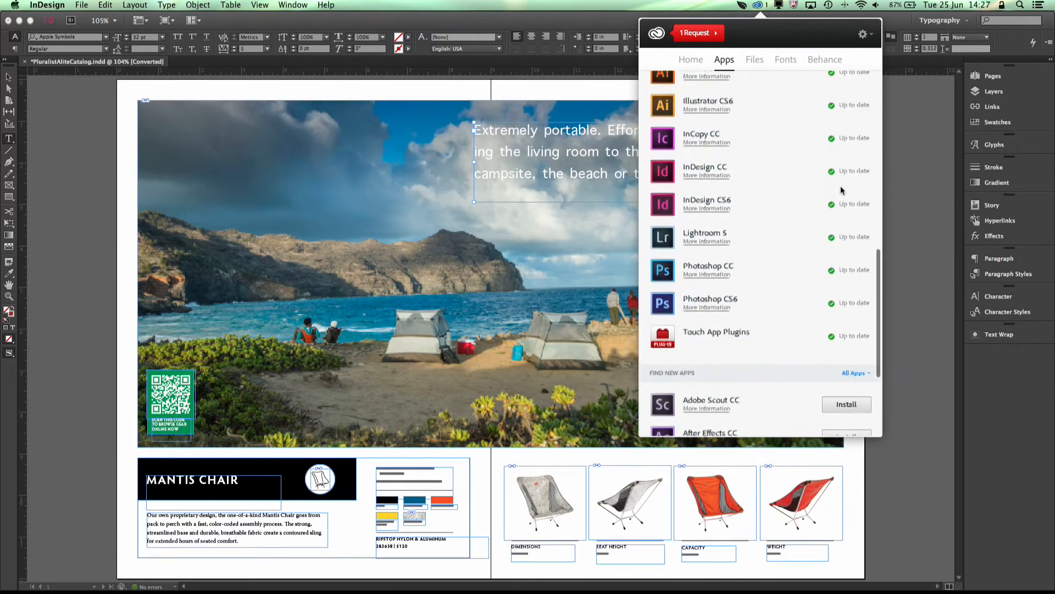
scroll(841, 187, "up", 10)
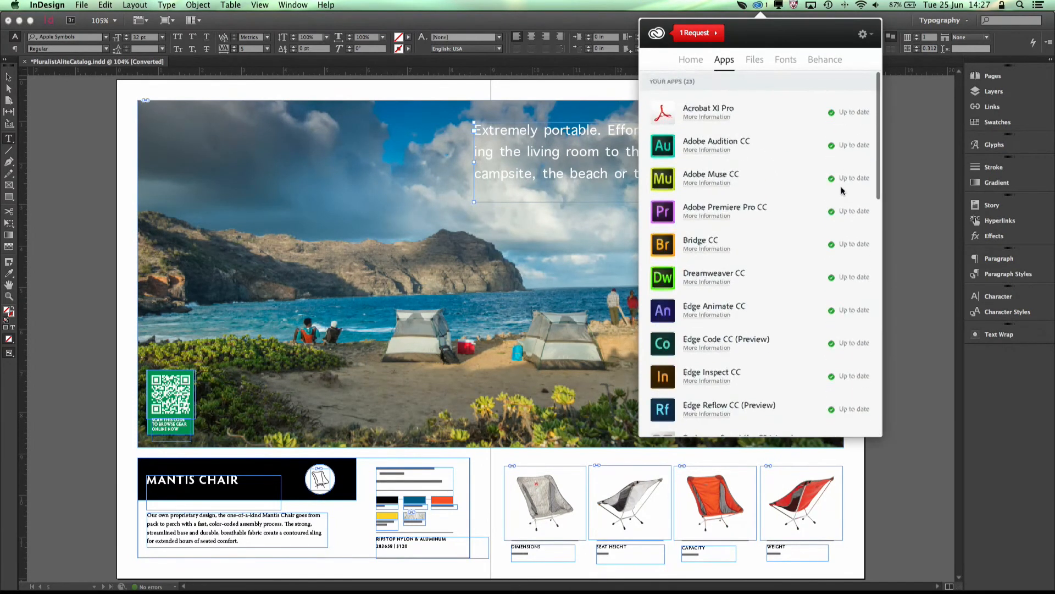
Open the Typekit synced fonts page from the Creative Cloud font manager, and filter the full font library by Desktop Use
left_click(787, 61)
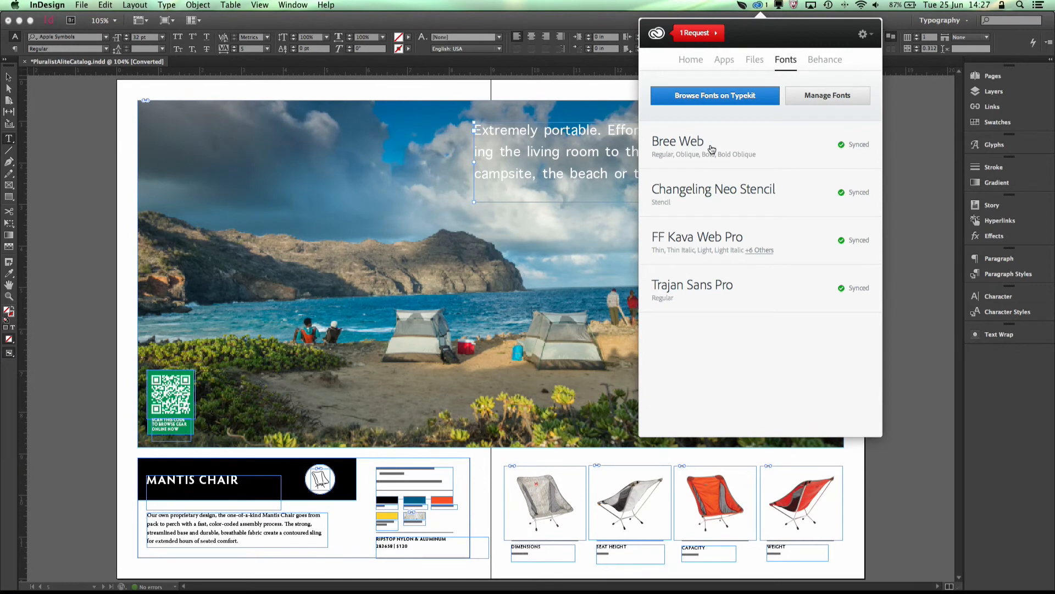
left_click(832, 95)
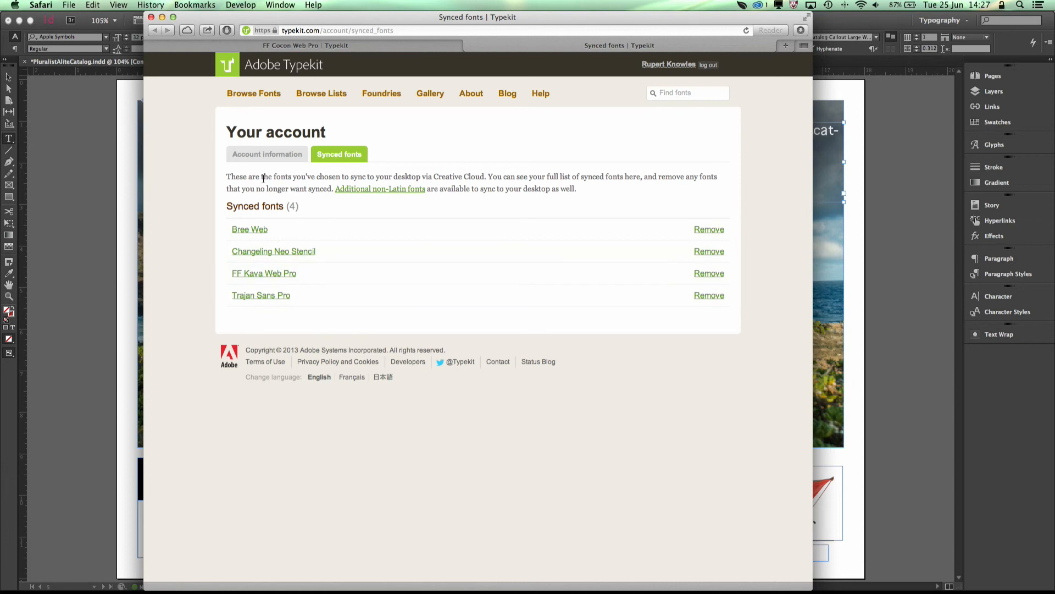
left_click(260, 96)
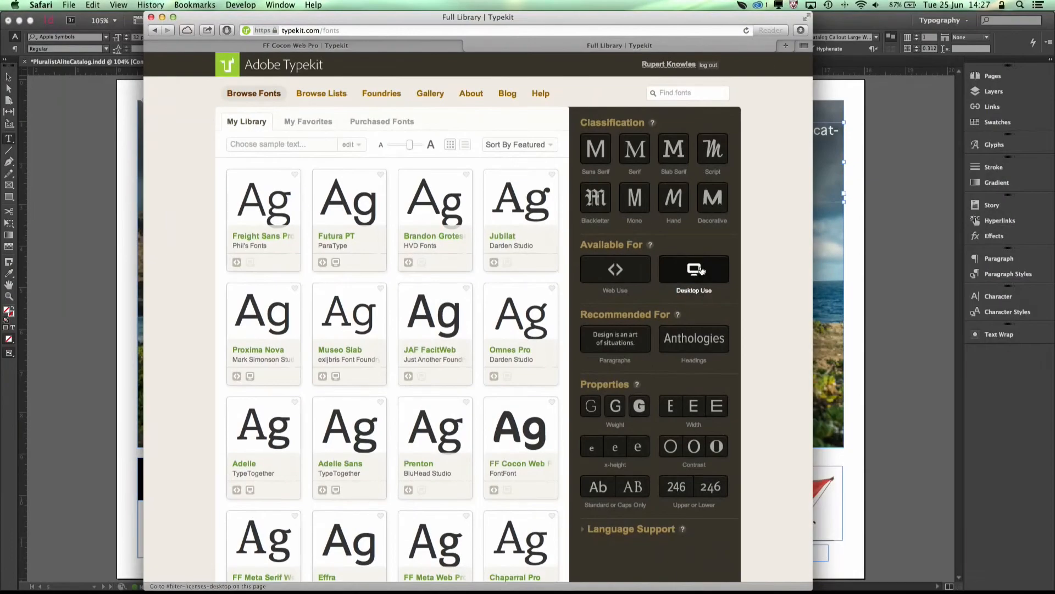
left_click(727, 261)
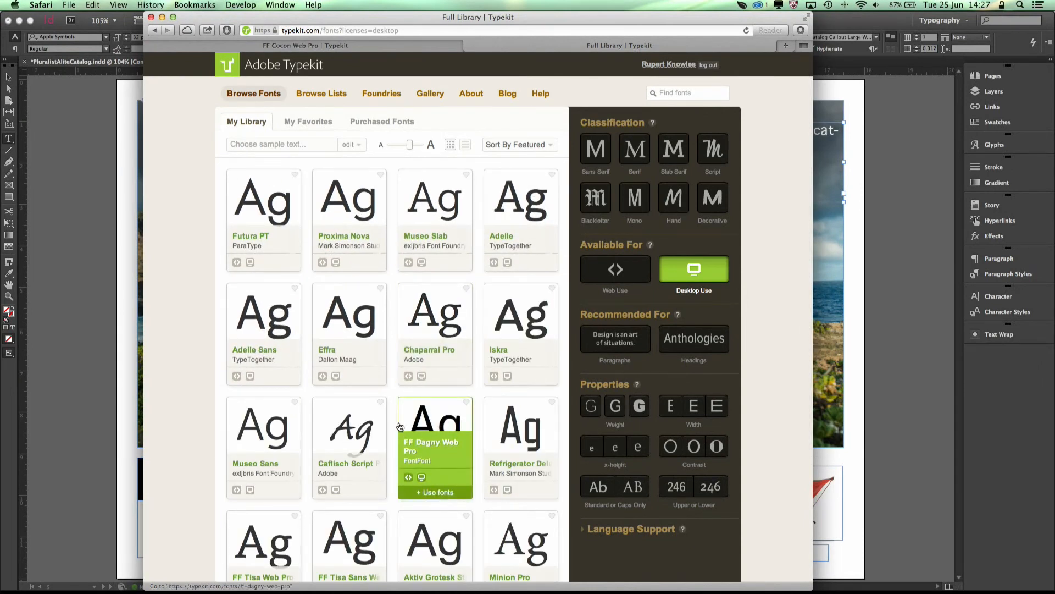
scroll(444, 431, "down", 5)
scroll(471, 330, "up", 5)
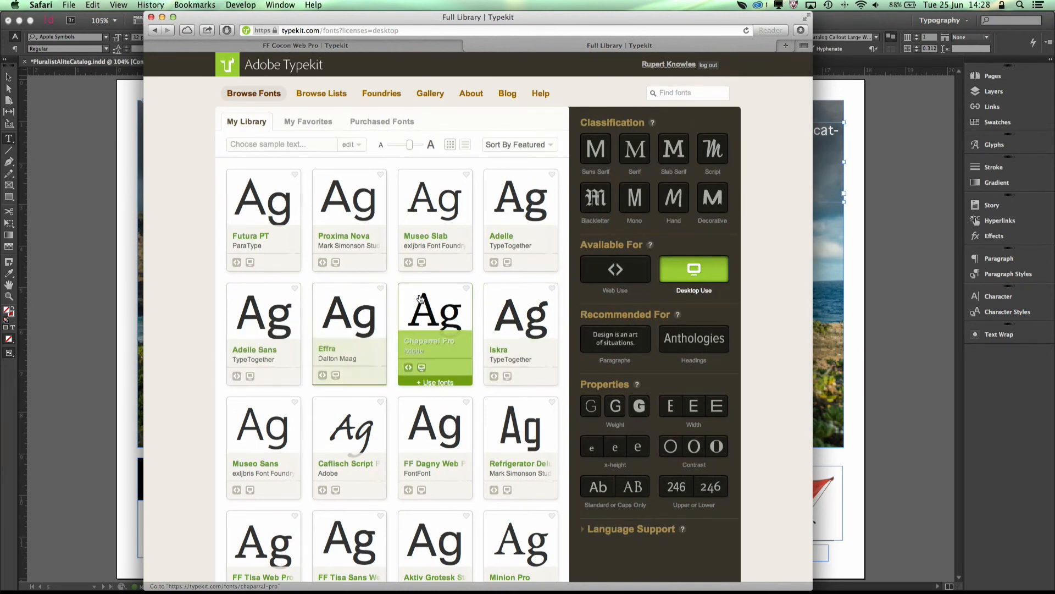
Filter the desktop font library by the Script classification and open the Giddyup Std font page
left_click(714, 150)
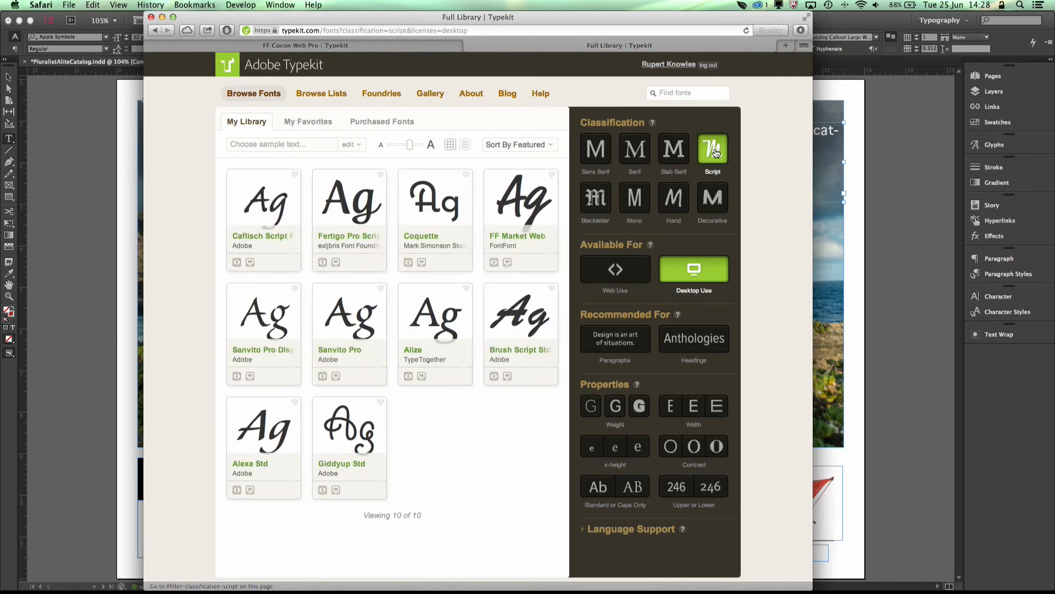
mouse_move(352, 473)
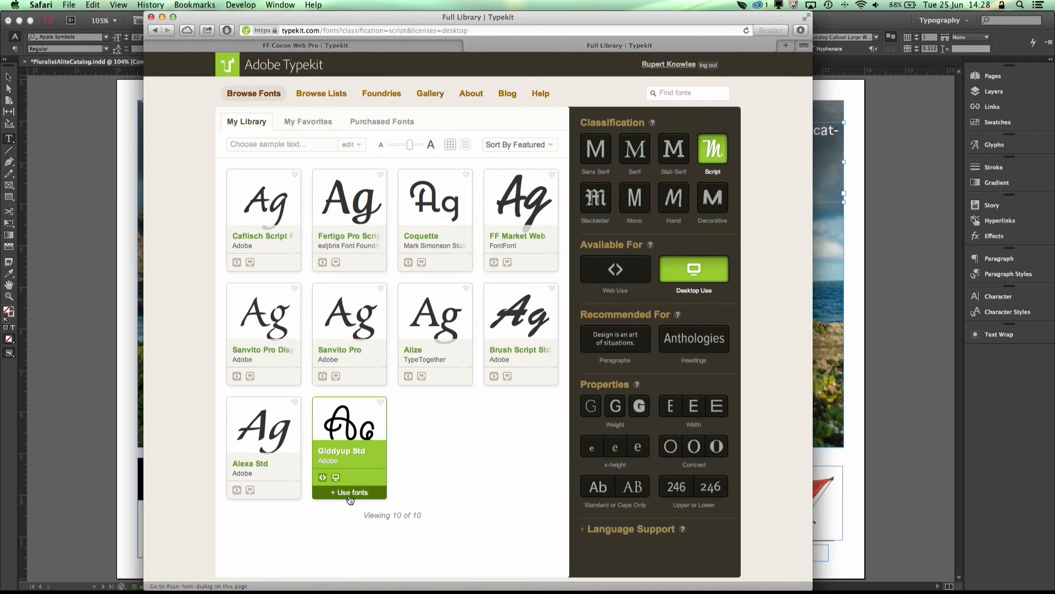
left_click(350, 455)
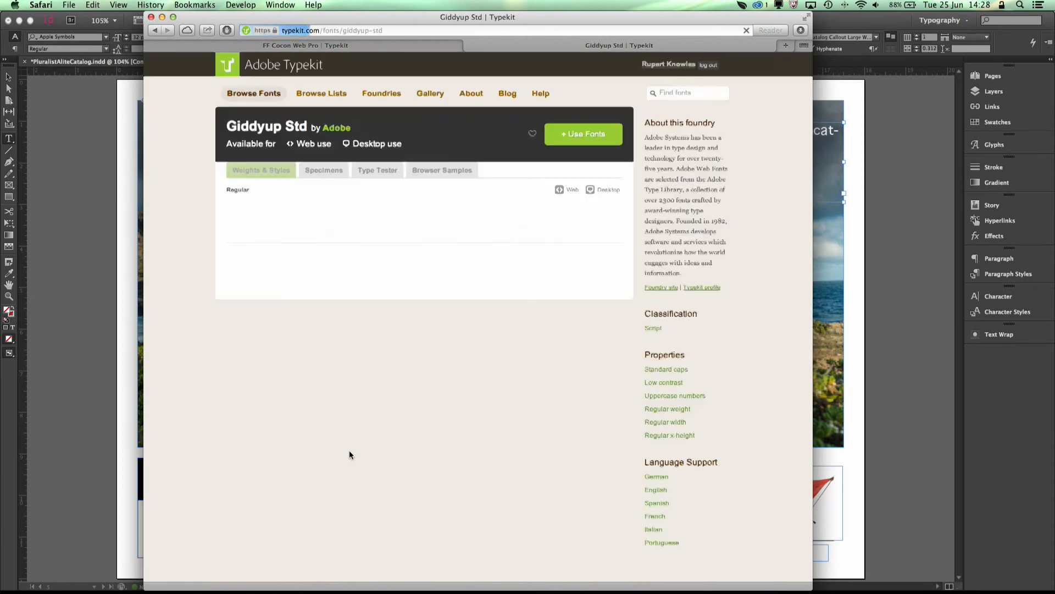
Set Giddyup Std to sync to the computer using Creative Cloud, and check the Creative Cloud font list
left_click(583, 133)
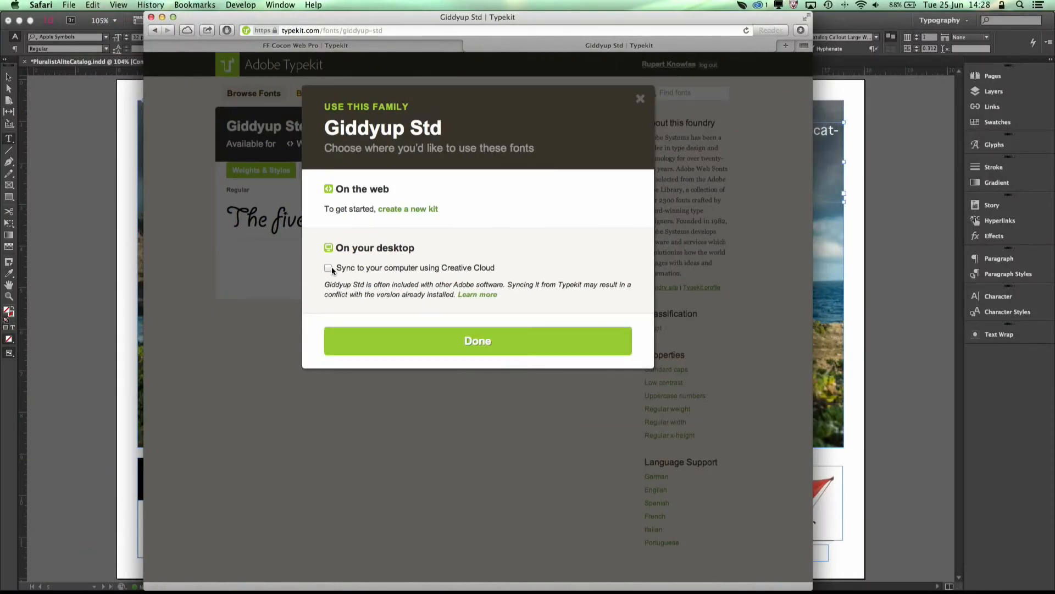
left_click(331, 267)
left_click(472, 341)
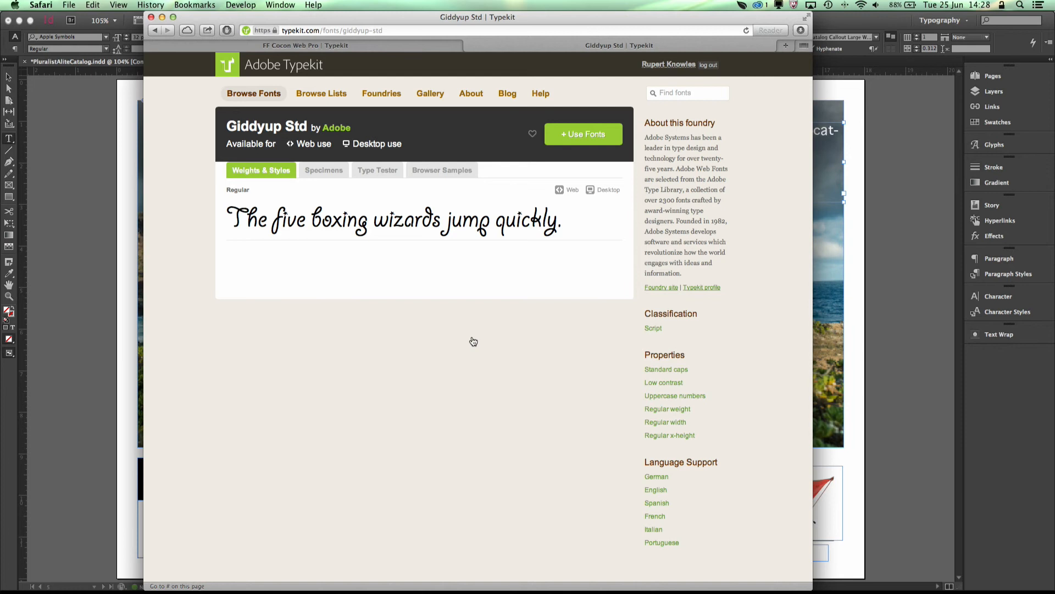
left_click(759, 5)
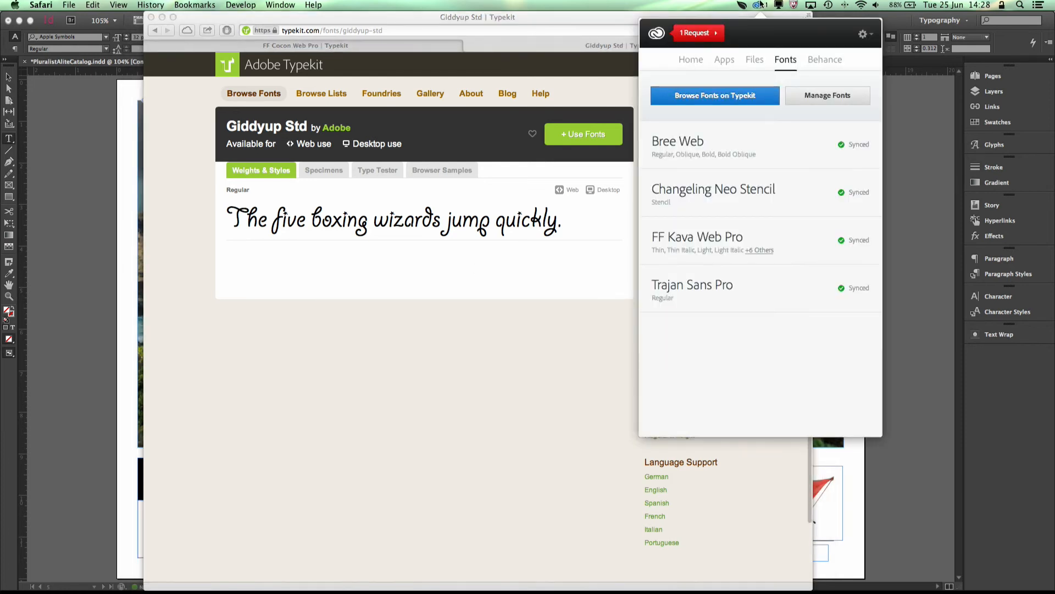
left_click(761, 5)
Switch to InDesign and set the whole callout text over the beach photo in Giddyup Std
left_click_drag(444, 21, 500, 21)
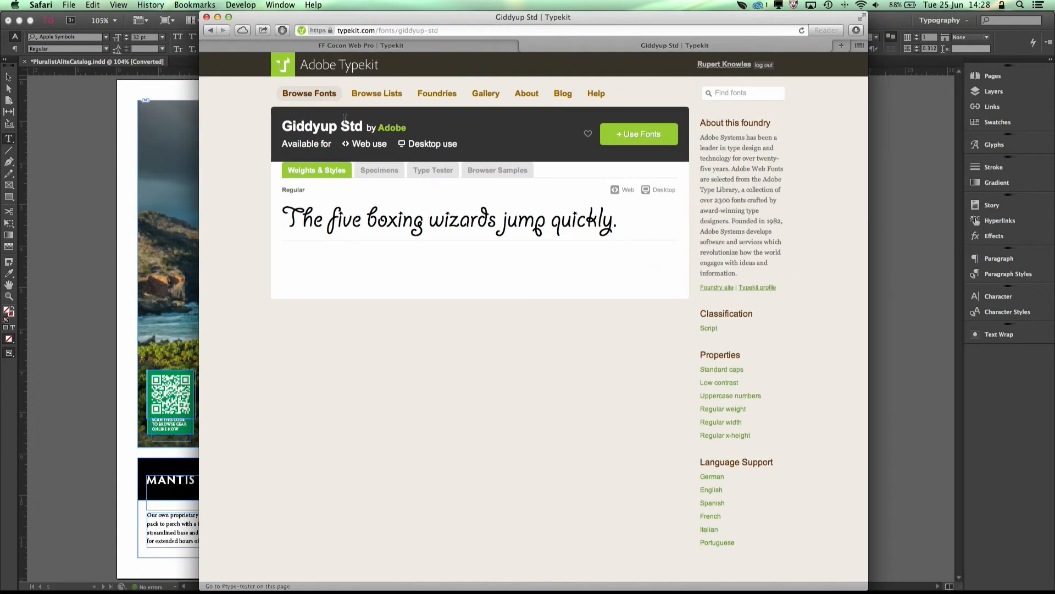
left_click(58, 133)
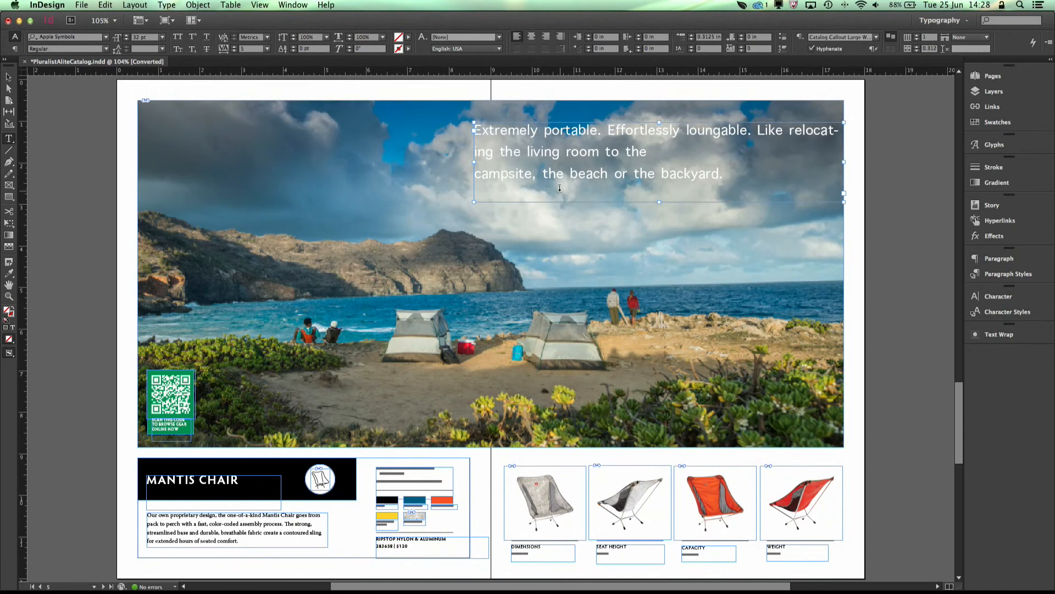
left_click_drag(749, 191, 461, 126)
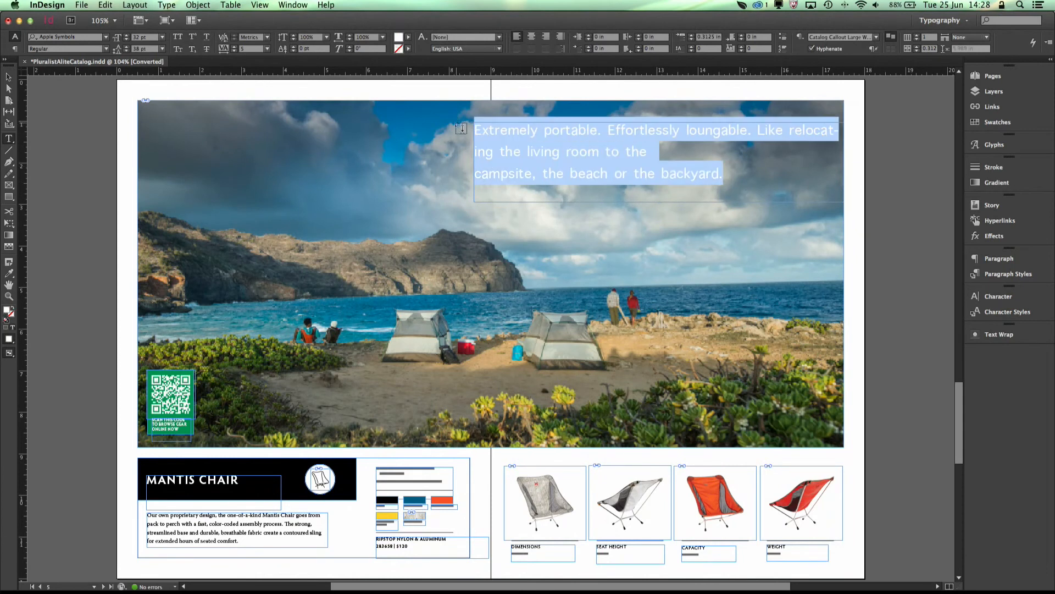
left_click(106, 37)
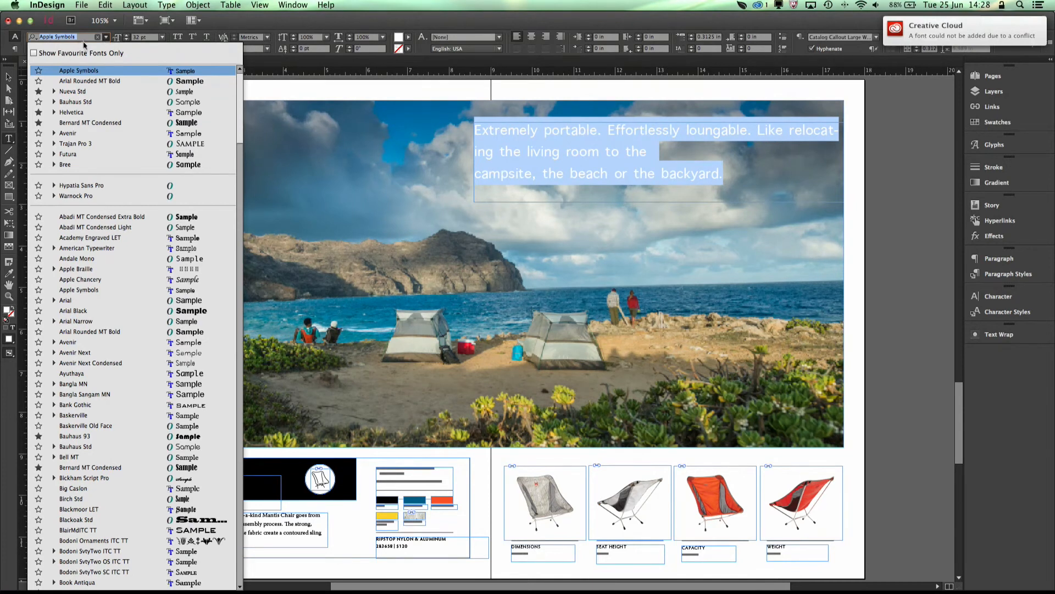
left_click(83, 37)
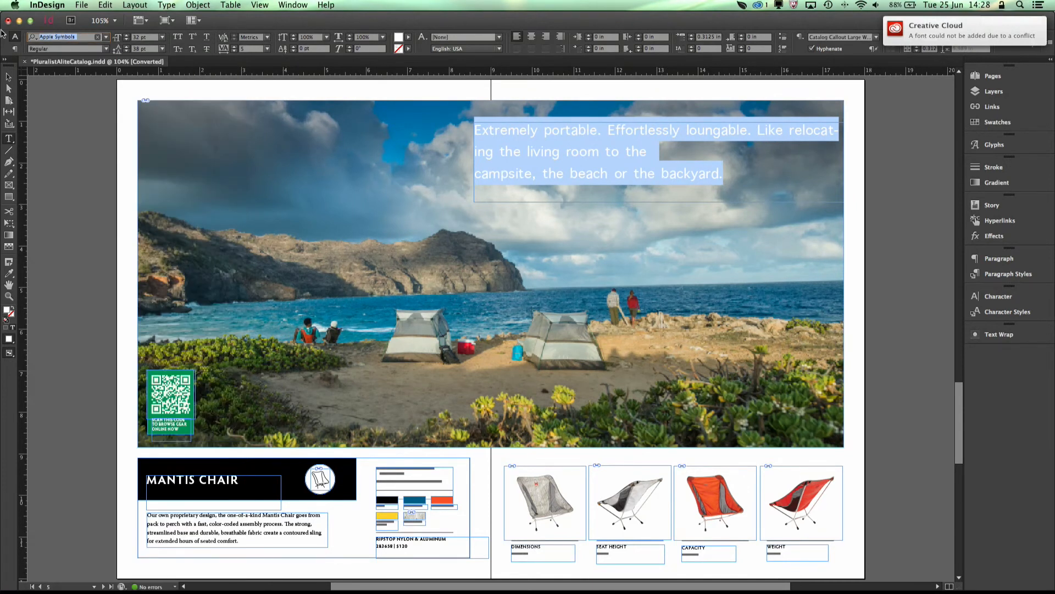
type("Gid")
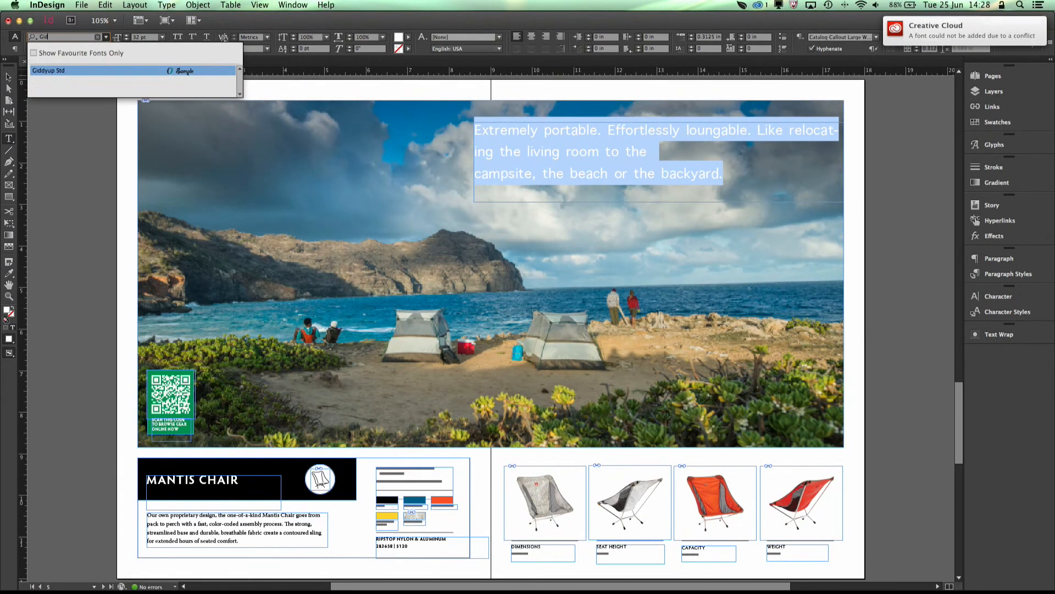
left_click(61, 72)
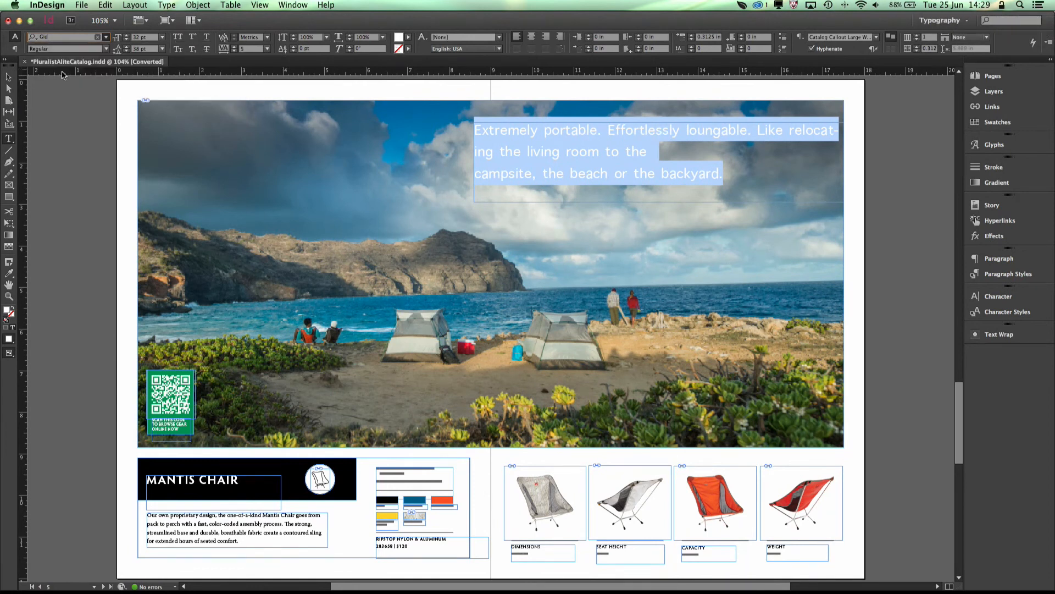
Fill the callout text with Black and move its frame straight down to about Y 3.22 in
left_click(410, 39)
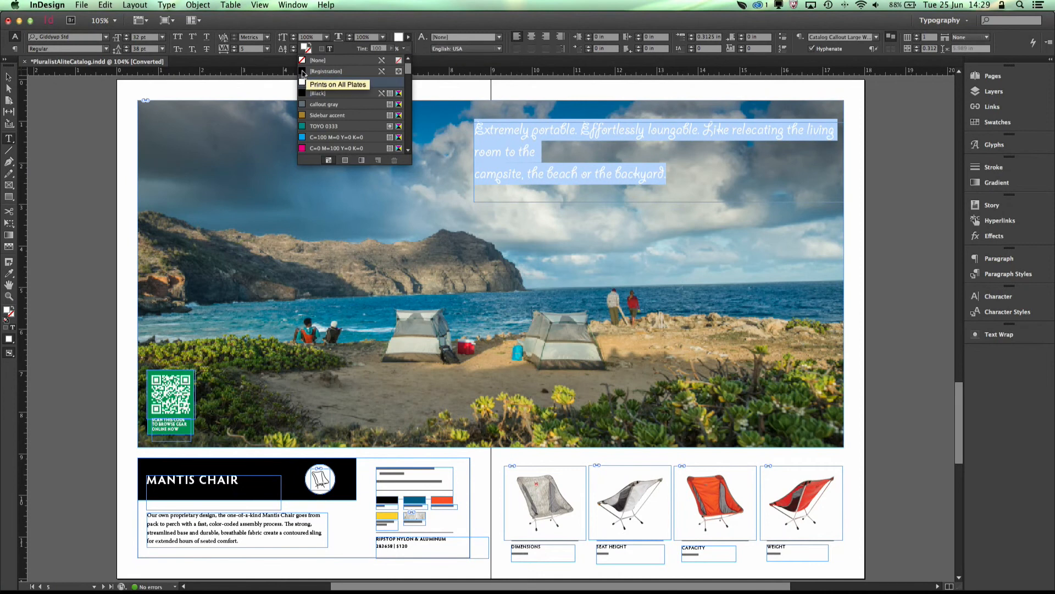
left_click(306, 94)
left_click_drag(473, 29, 474, 30)
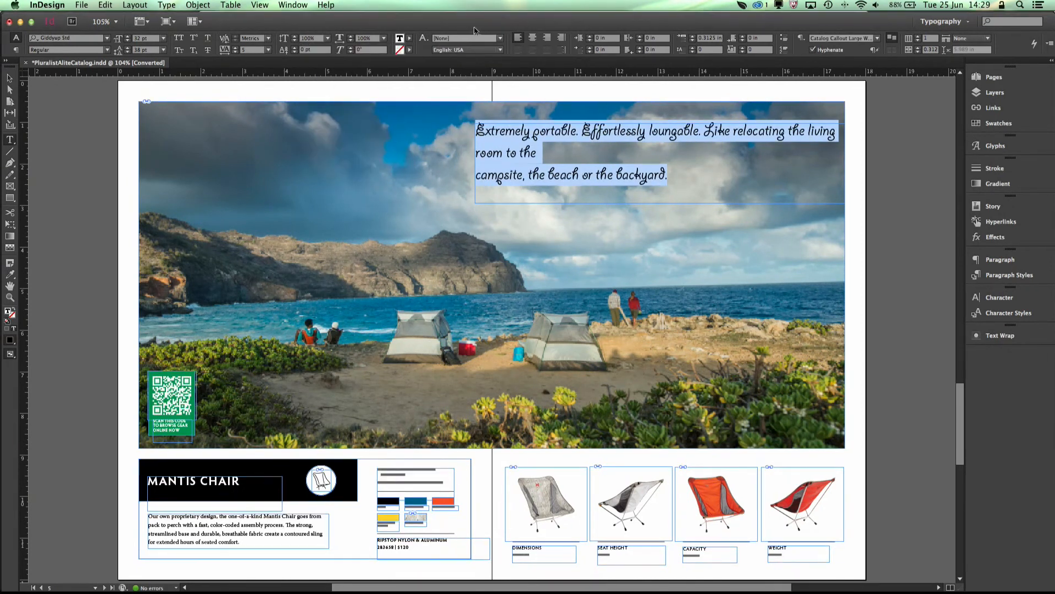
left_click(11, 79)
left_click_drag(502, 163, 522, 221)
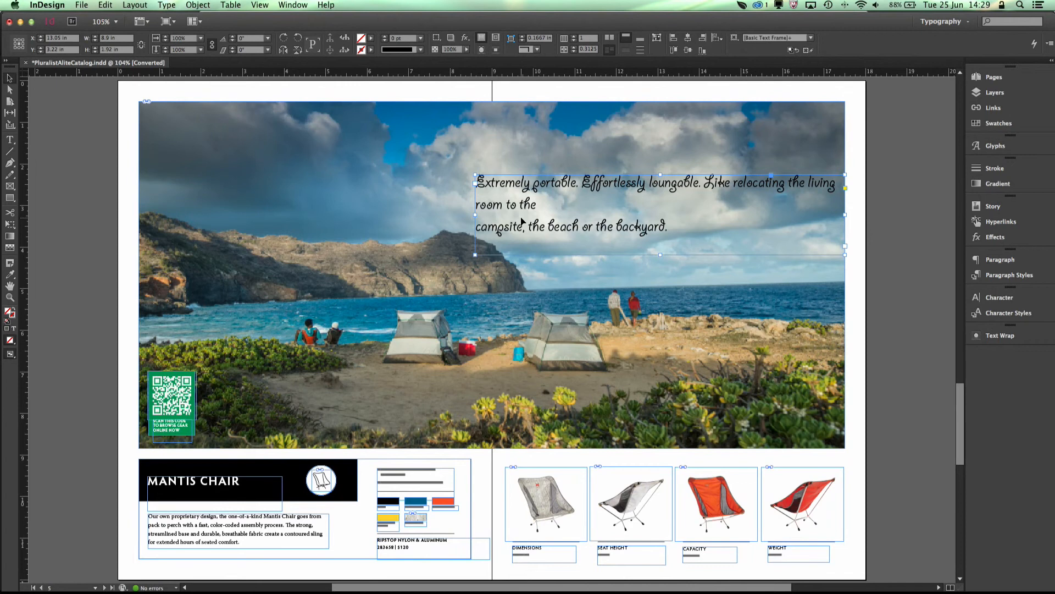
Review the font sync status and file storage in Creative Cloud, and the account's synced fonts page on Typekit
left_click(758, 5)
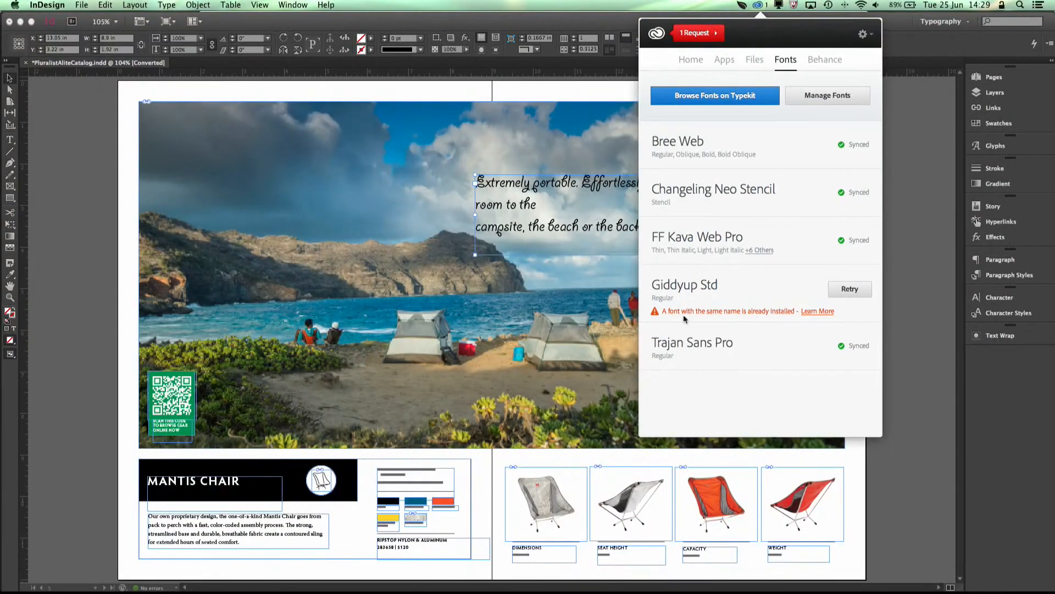
left_click(688, 63)
left_click(755, 61)
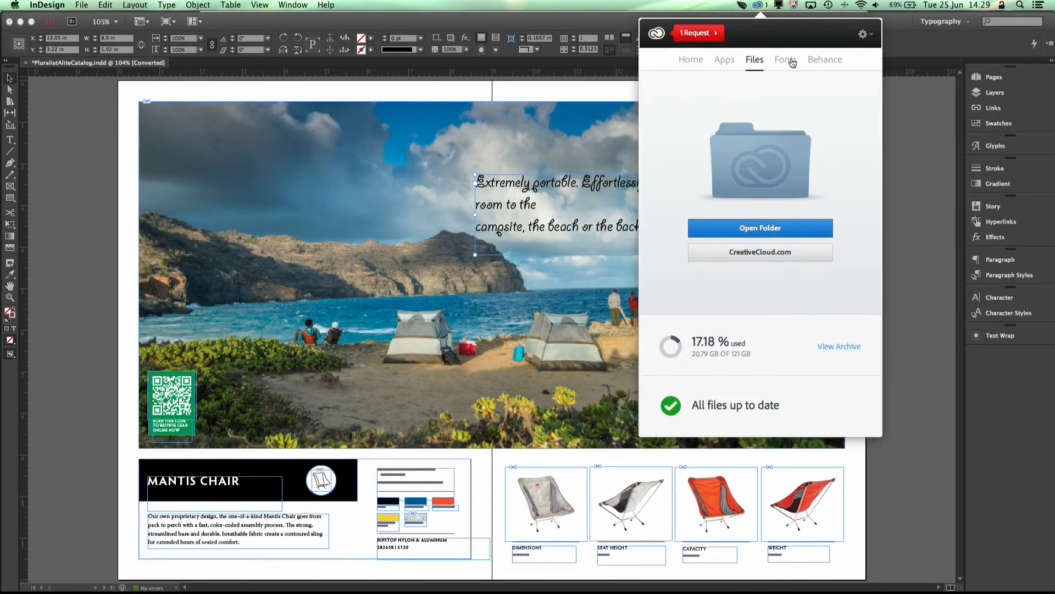
left_click(785, 60)
left_click(819, 100)
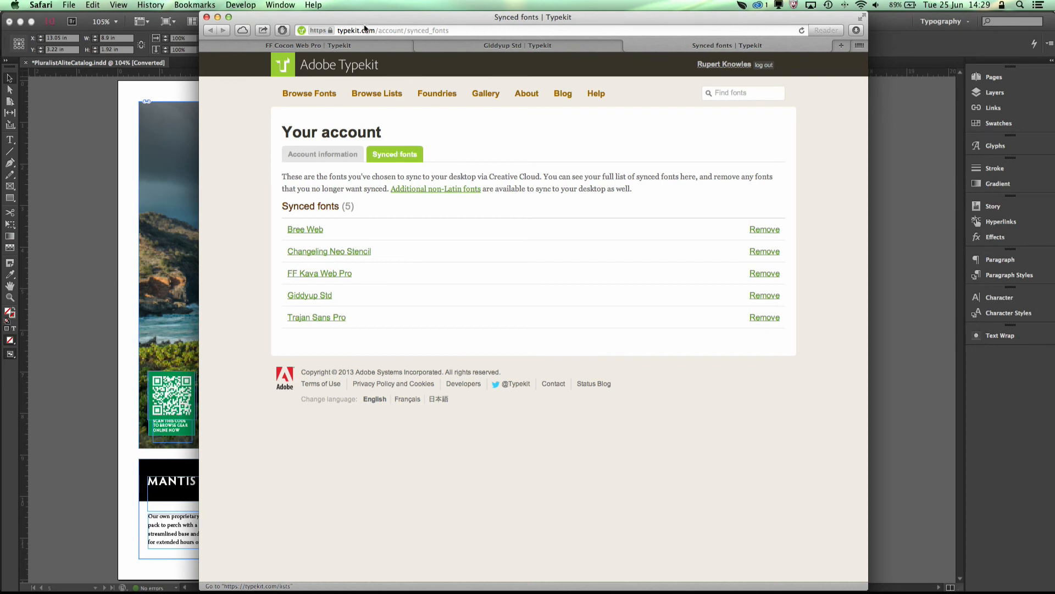
left_click(218, 17)
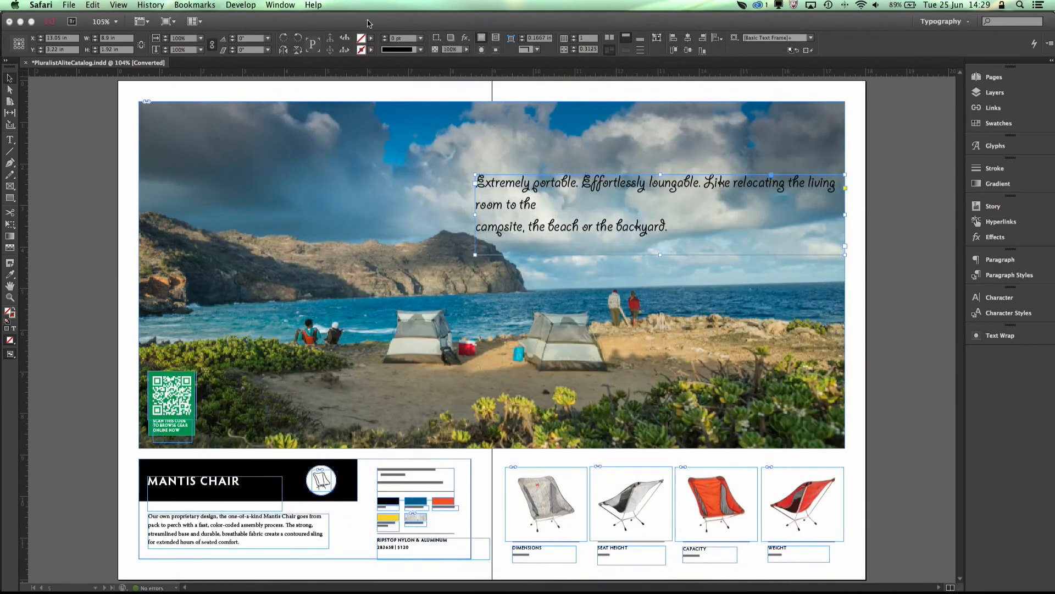